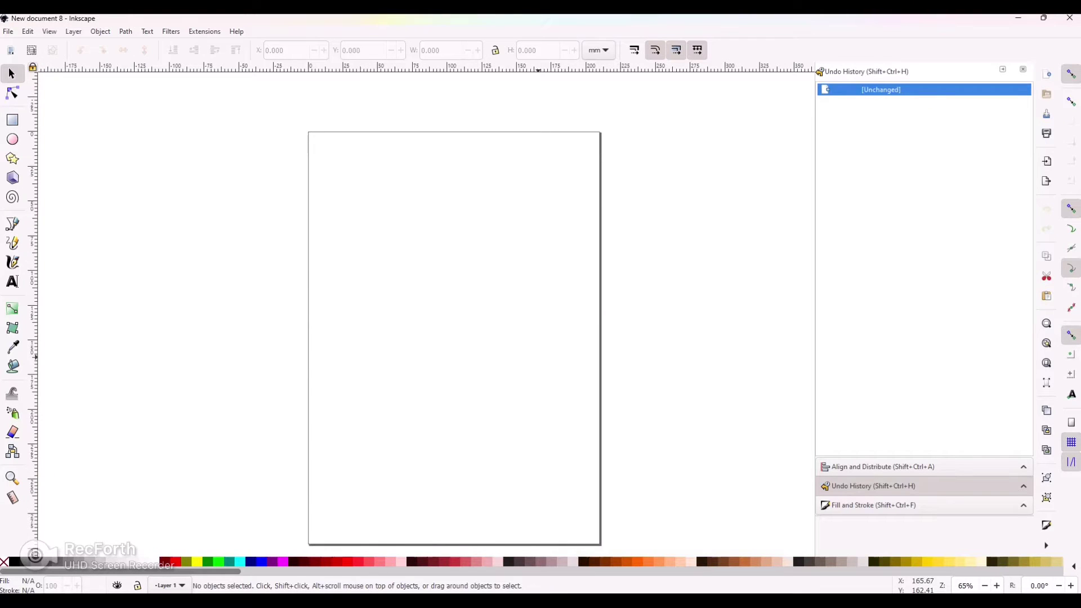
Step: Import the Grinch sketch photo as an embedded image and move it so it sits largely off the page's left side
key(ctrl+i)
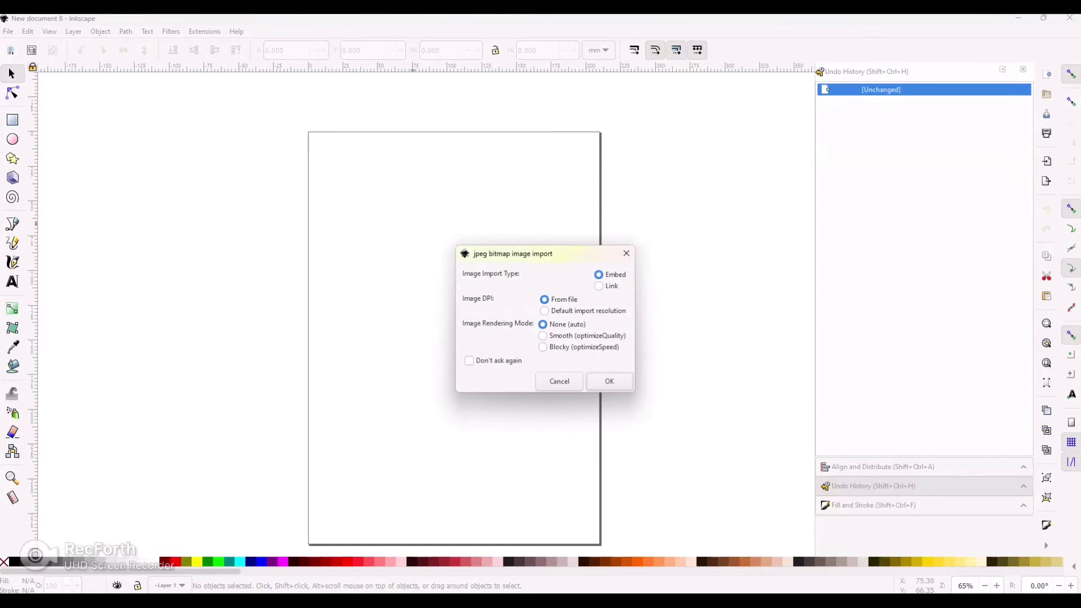
key(Return)
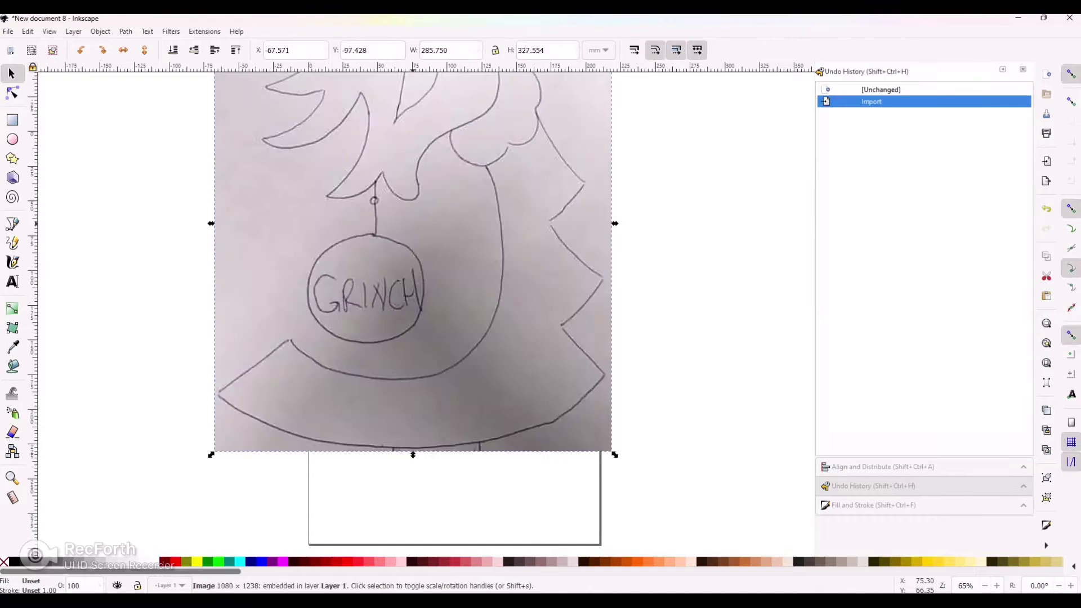
mouse_move(509, 292)
mouse_down()
mouse_move(503, 377)
mouse_move(492, 386)
mouse_move(370, 387)
mouse_up()
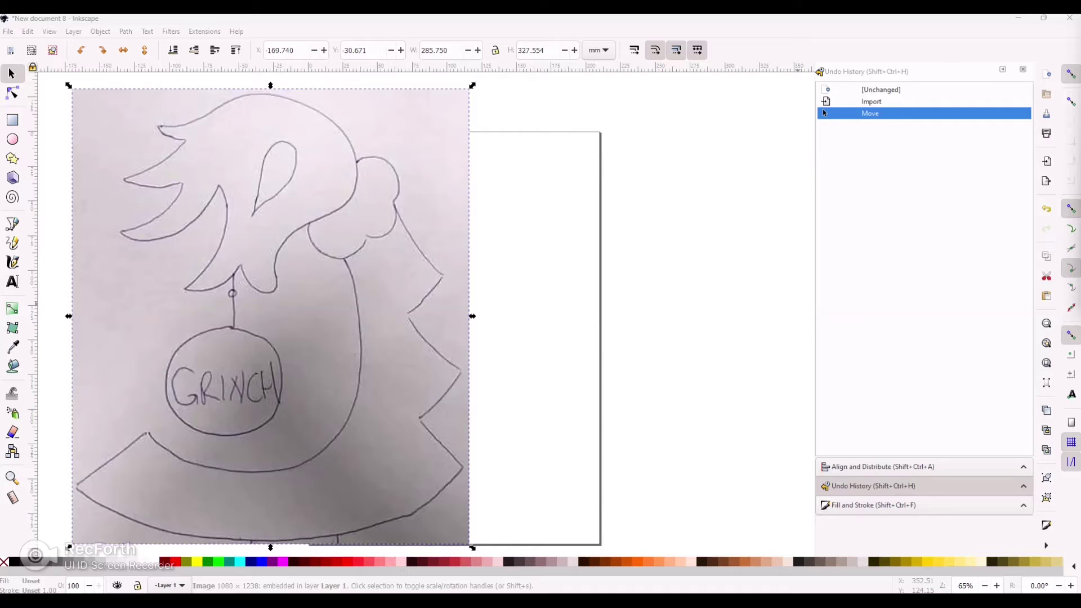
Step: Import the cleaned black-and-white sketch as an embedded image and align it corner to corner beside the photo
key(ctrl+v)
key(Return)
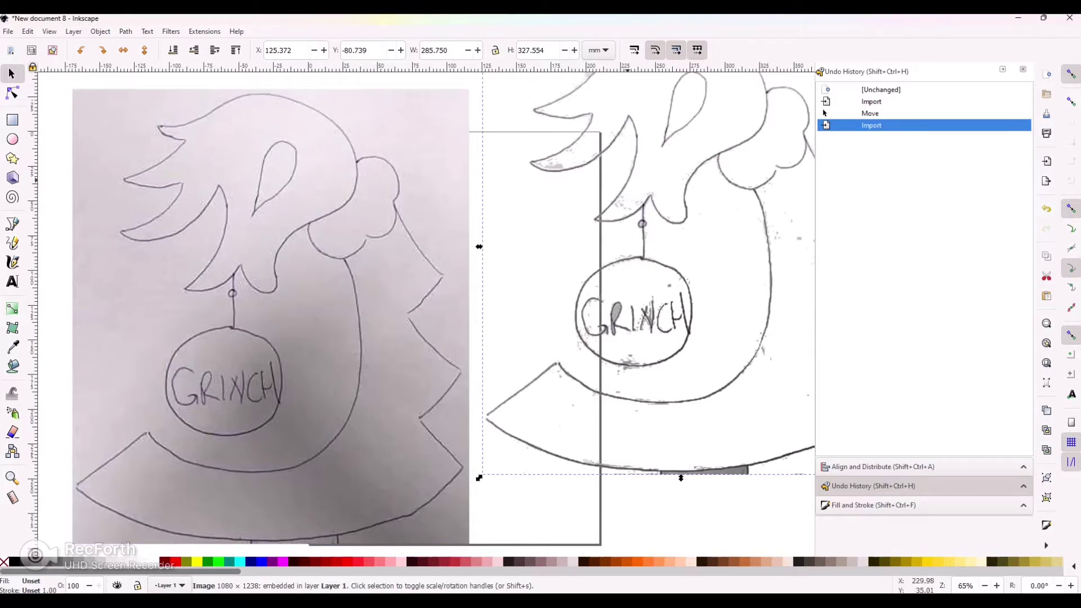
drag(647, 282, 634, 350)
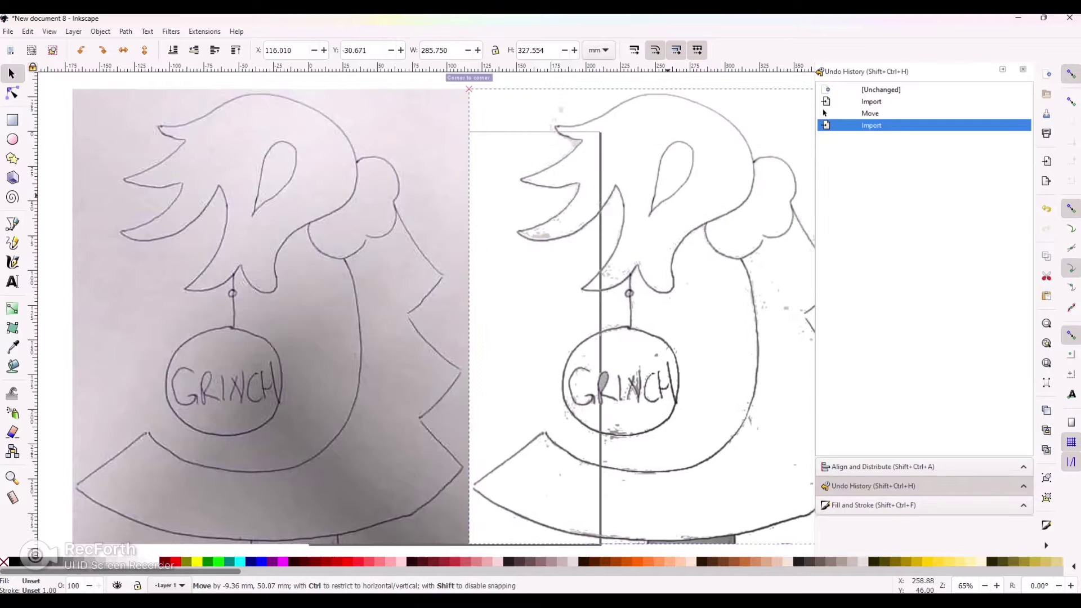
drag(667, 196, 667, 196)
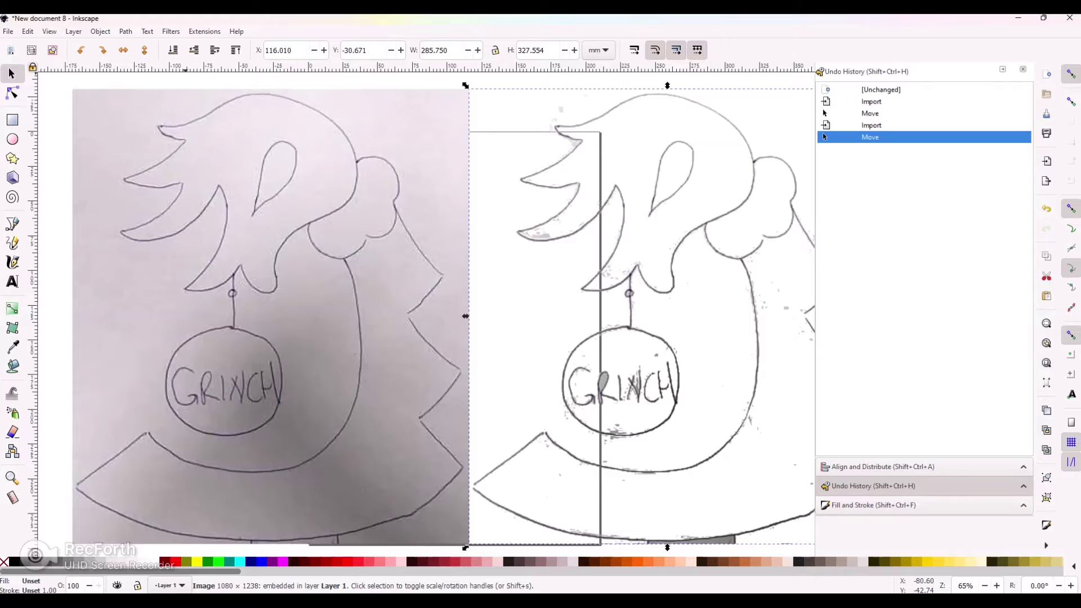
Step: Open Trace Bitmap for the black-and-white sketch and preview a single-scan brightness cutoff with a threshold of 0.590
click(125, 31)
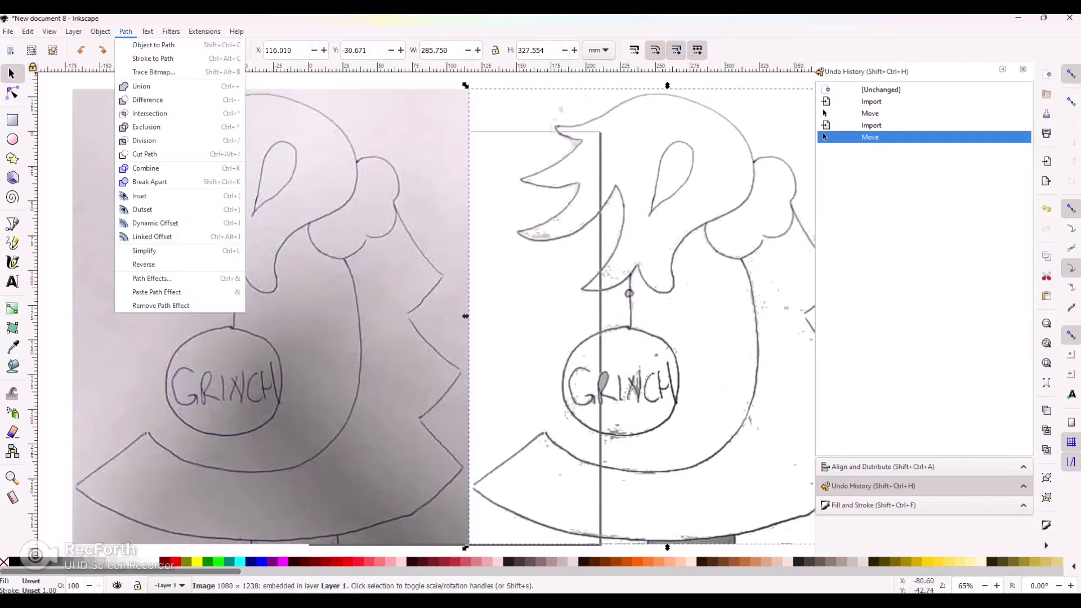
key(Down)
key(Down)
key(Down)
key(Return)
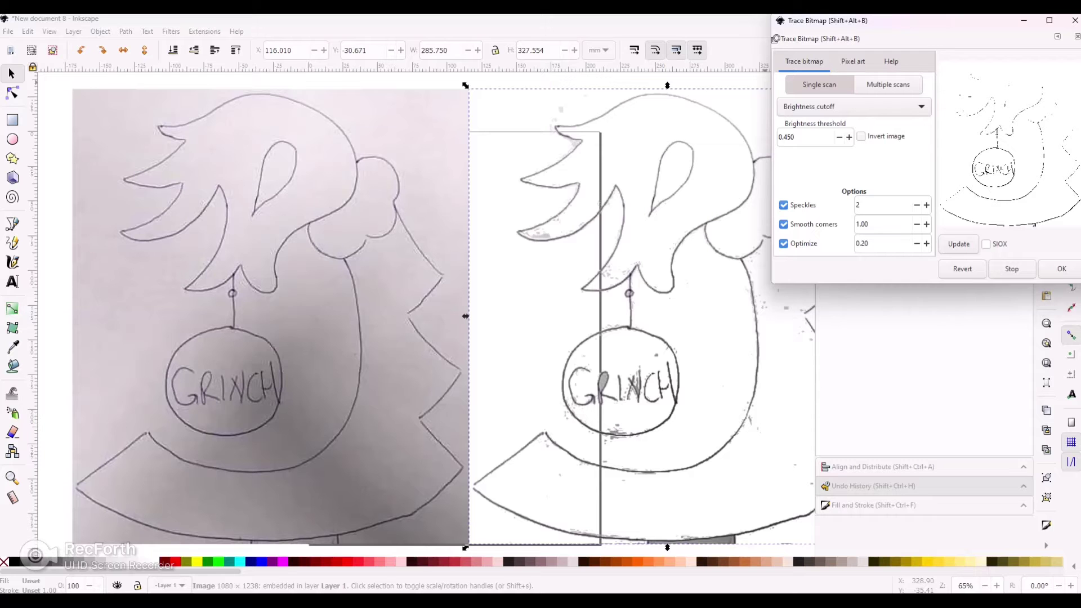
mouse_move(900, 21)
mouse_down()
mouse_move(644, 187)
mouse_move(250, 139)
mouse_move(242, 148)
mouse_up()
click(190, 265)
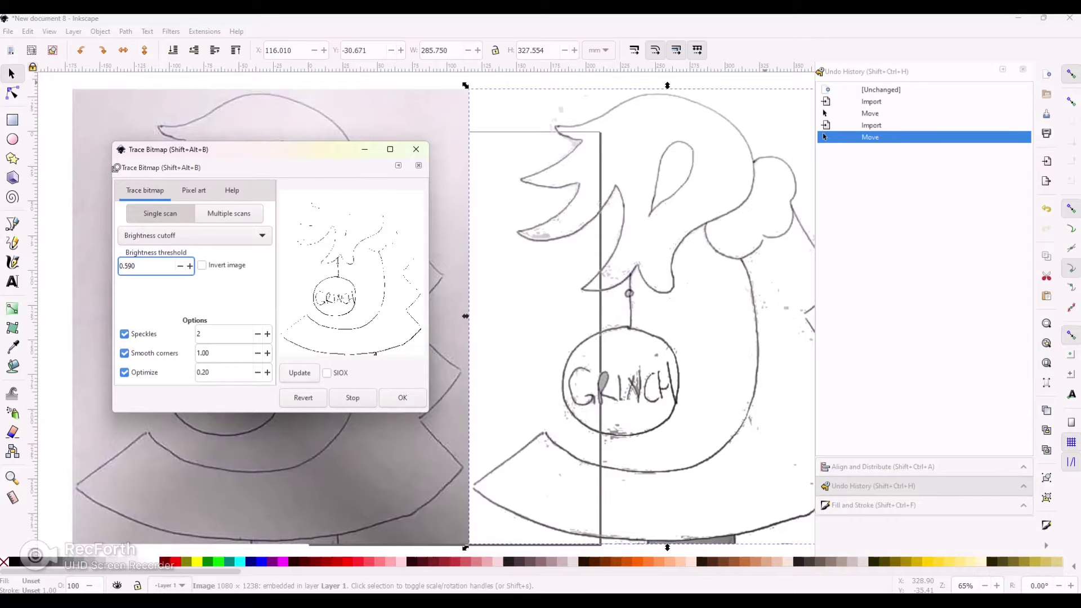
click(299, 372)
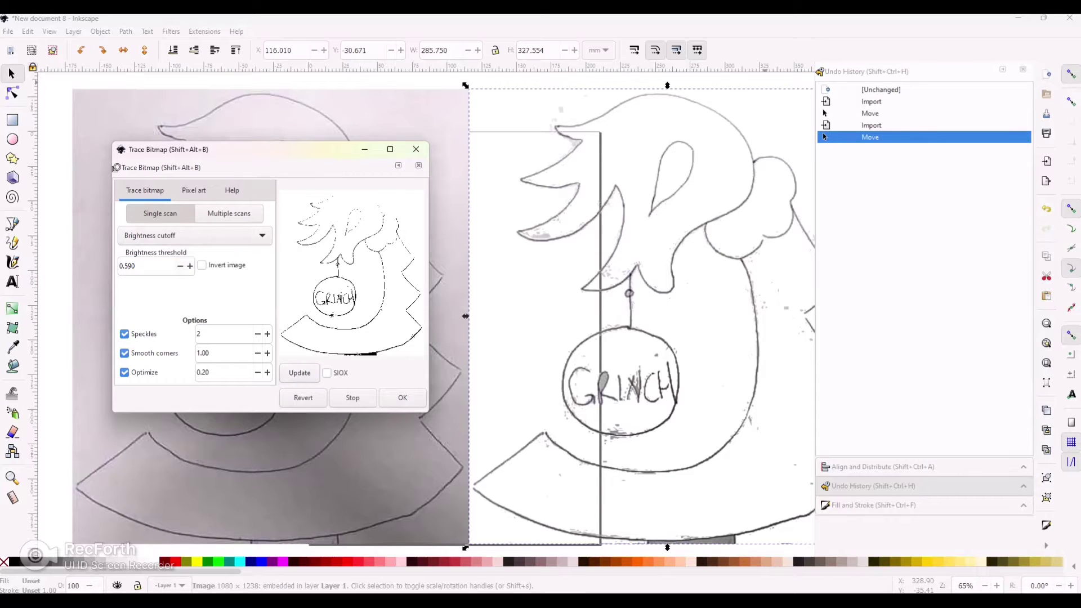
Step: Preview the trace at a brightness threshold of 0.720, raise it to 0.800, and trace the black-and-white sketch
scroll(150, 266, up, 3)
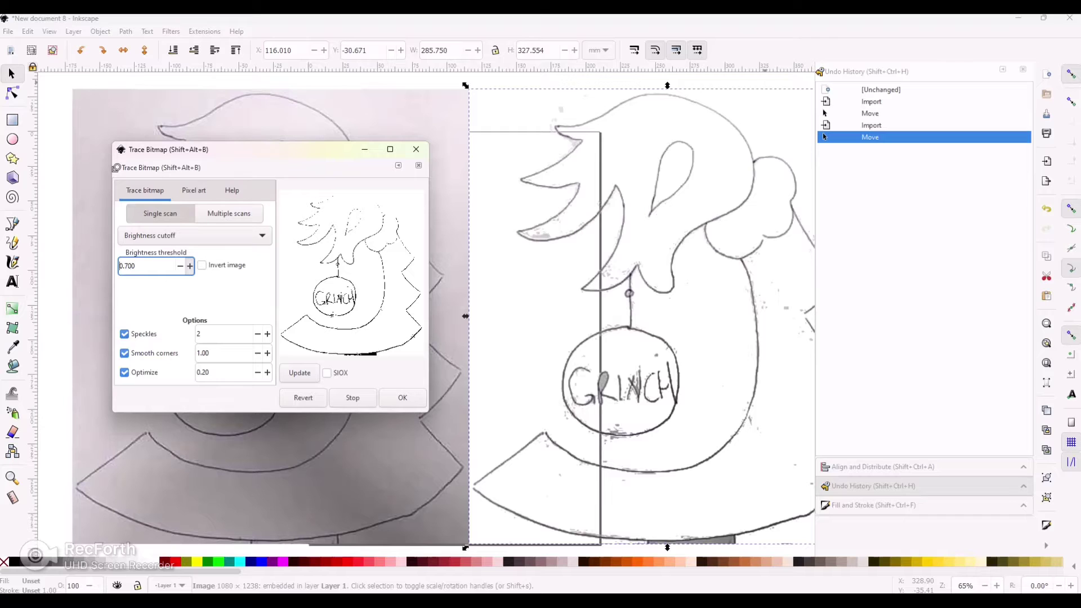
click(190, 266)
click(189, 265)
click(299, 373)
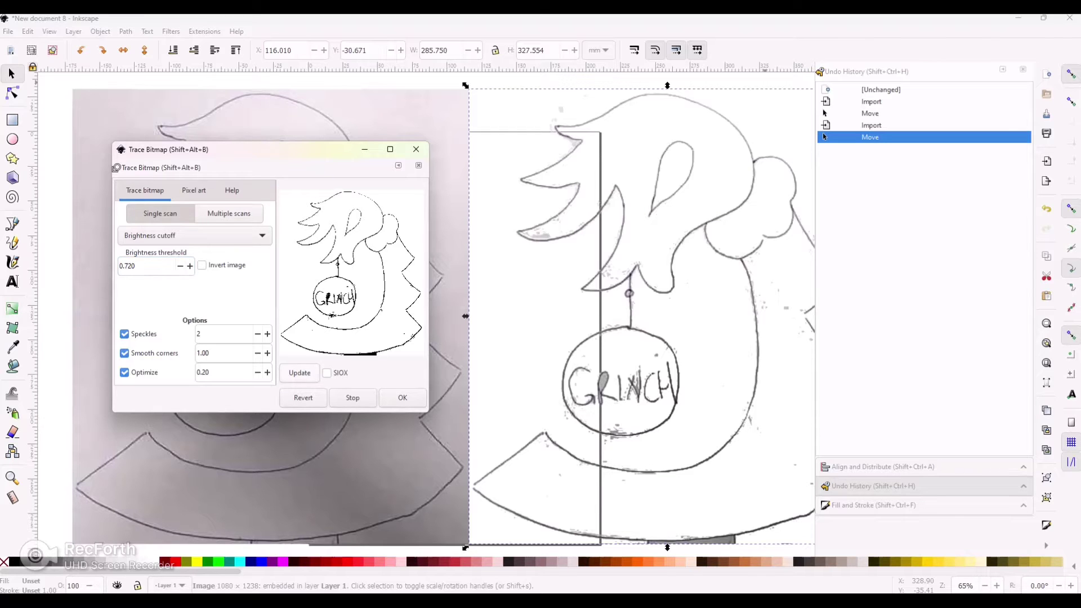
scroll(149, 265, up, 3)
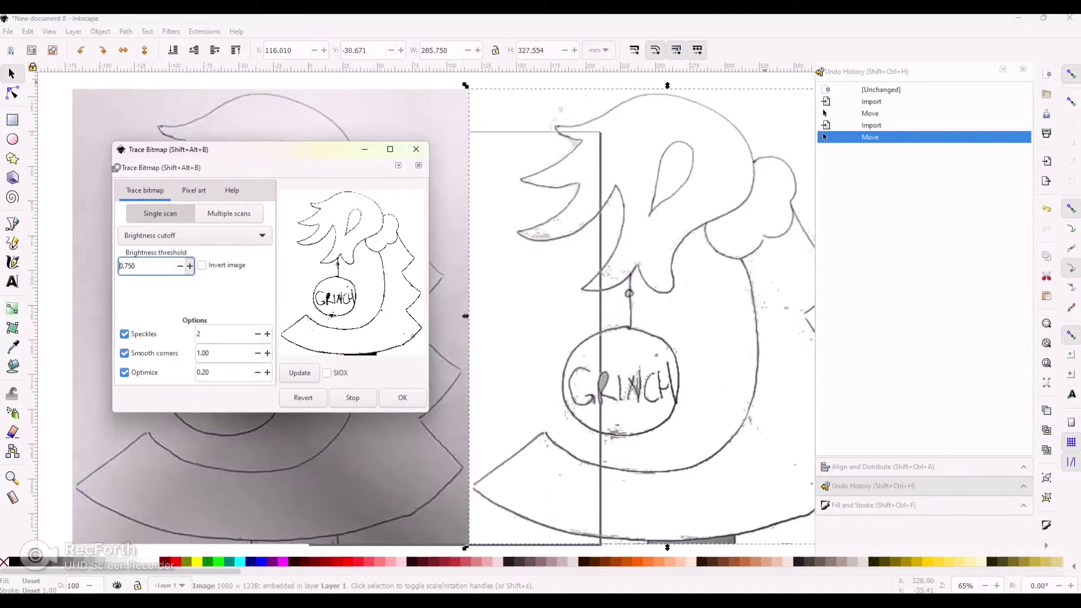
click(189, 265)
click(300, 373)
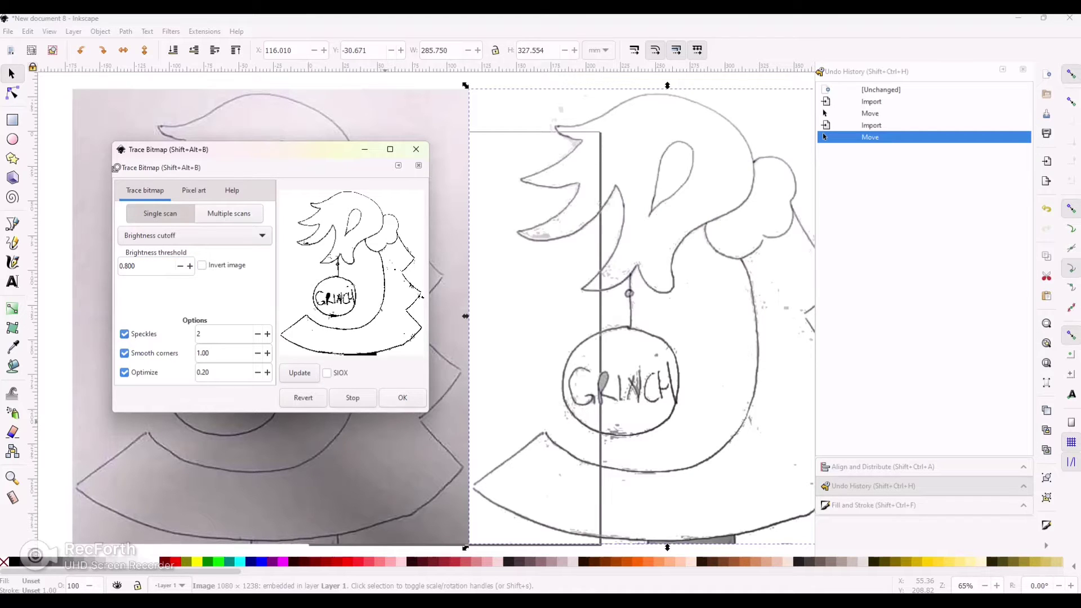
click(402, 397)
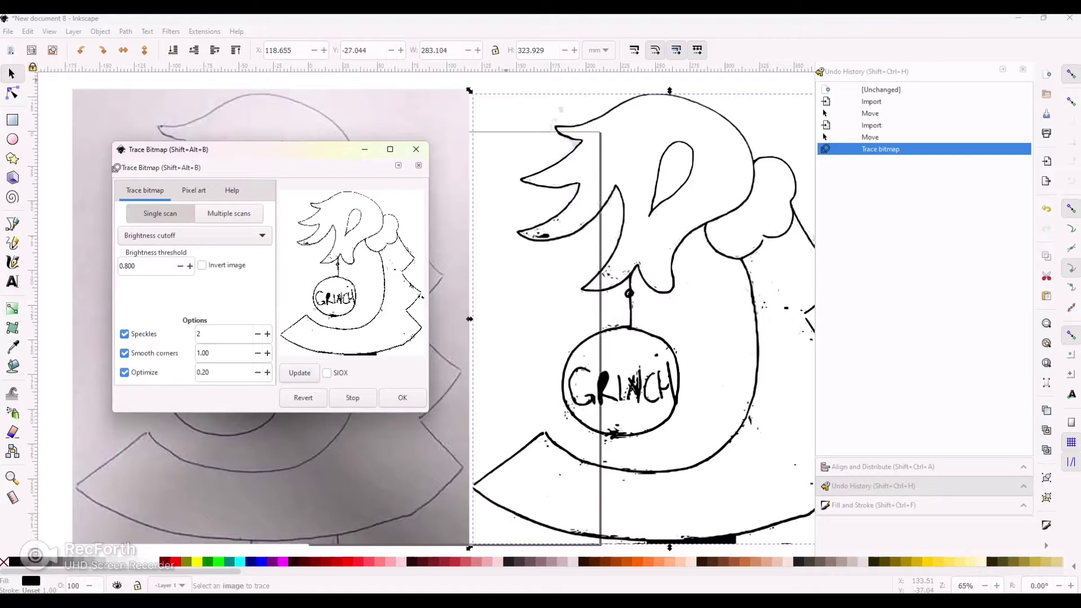
Step: Move the traced path off the black-and-white bitmap and delete that bitmap
click(719, 221)
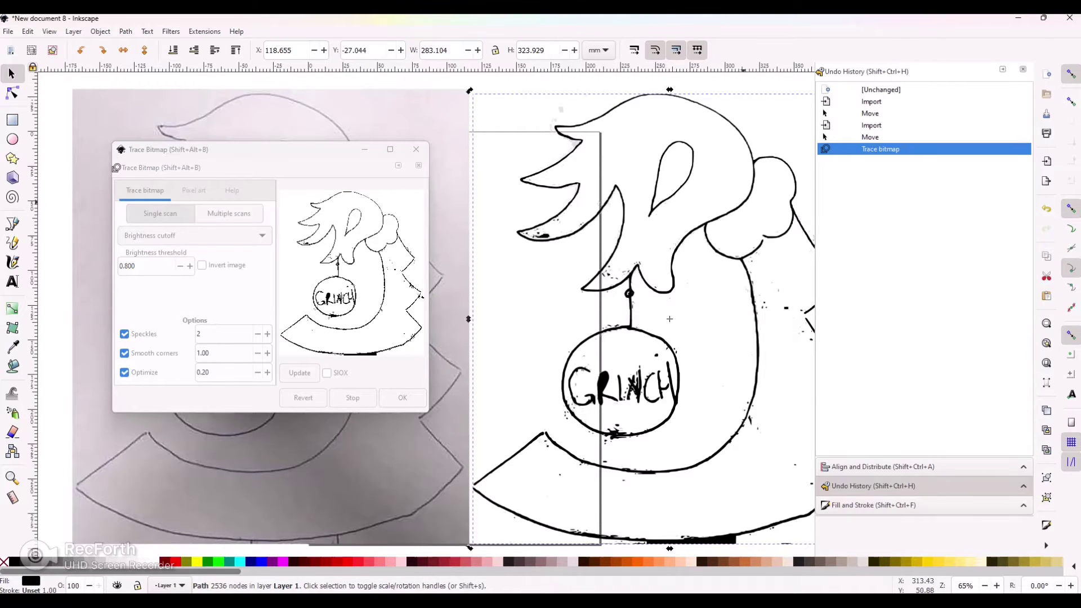
mouse_move(743, 202)
mouse_down()
mouse_move(625, 263)
mouse_move(448, 257)
mouse_up()
click(734, 194)
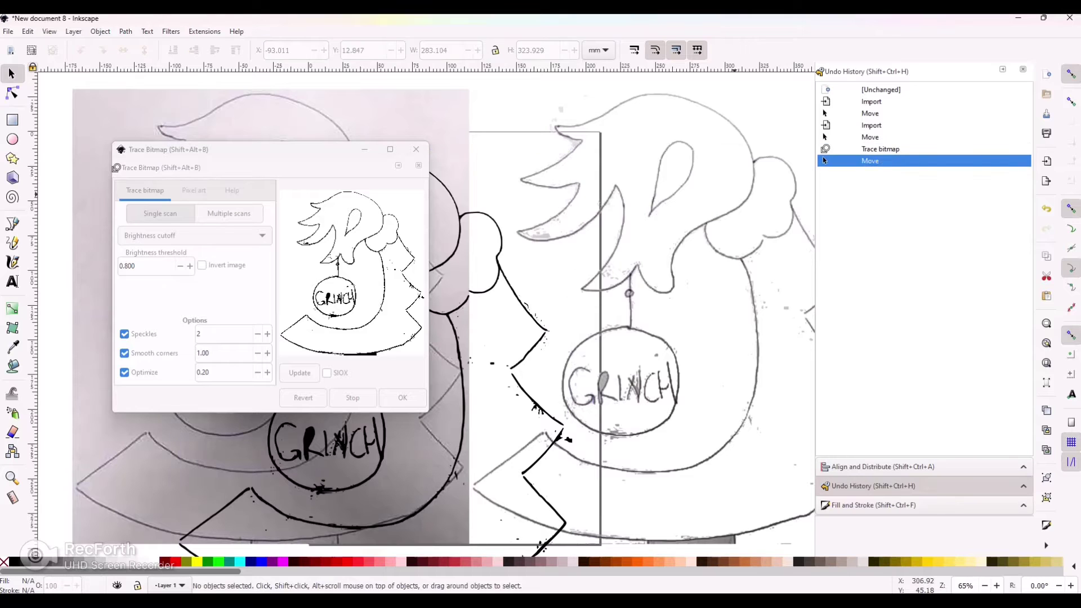
click(750, 89)
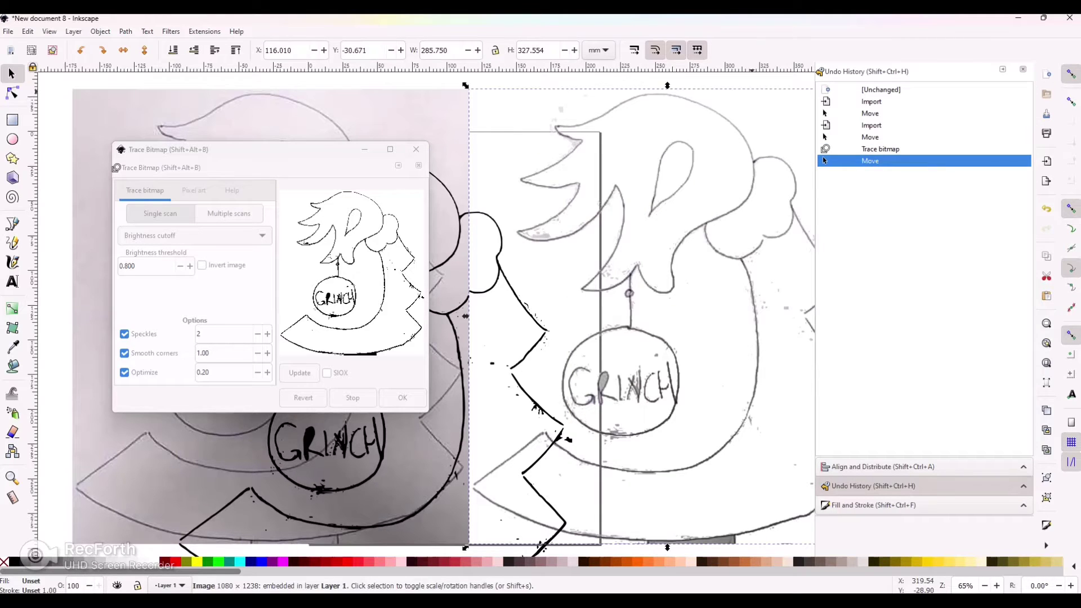
key(Delete)
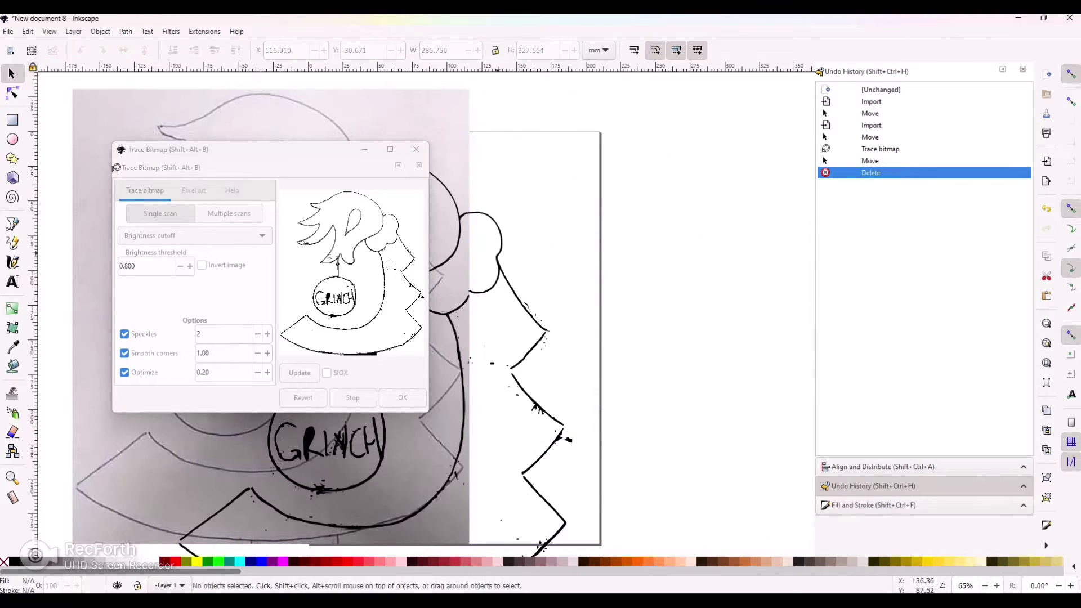
Step: Move the traced path over the page beside the photo and display its nodes for inspection
click(498, 254)
drag(500, 264, 743, 224)
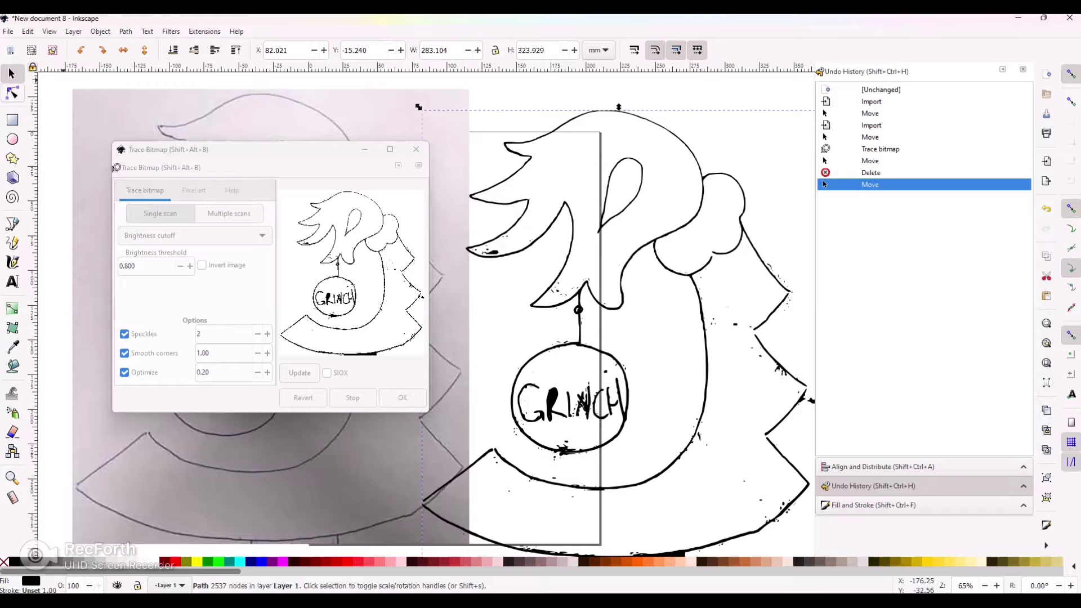
click(12, 93)
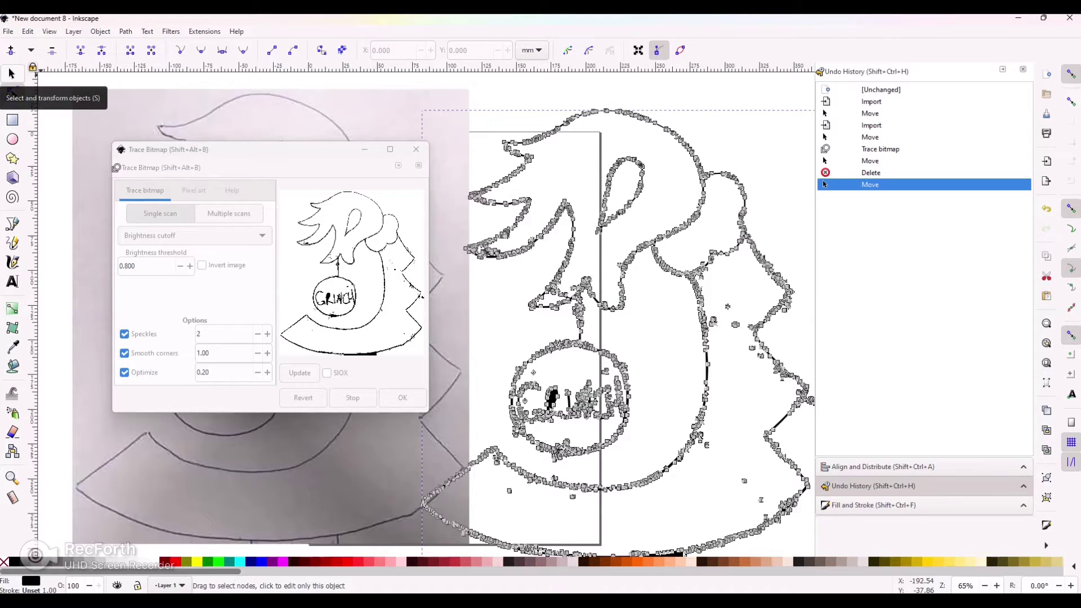
click(11, 74)
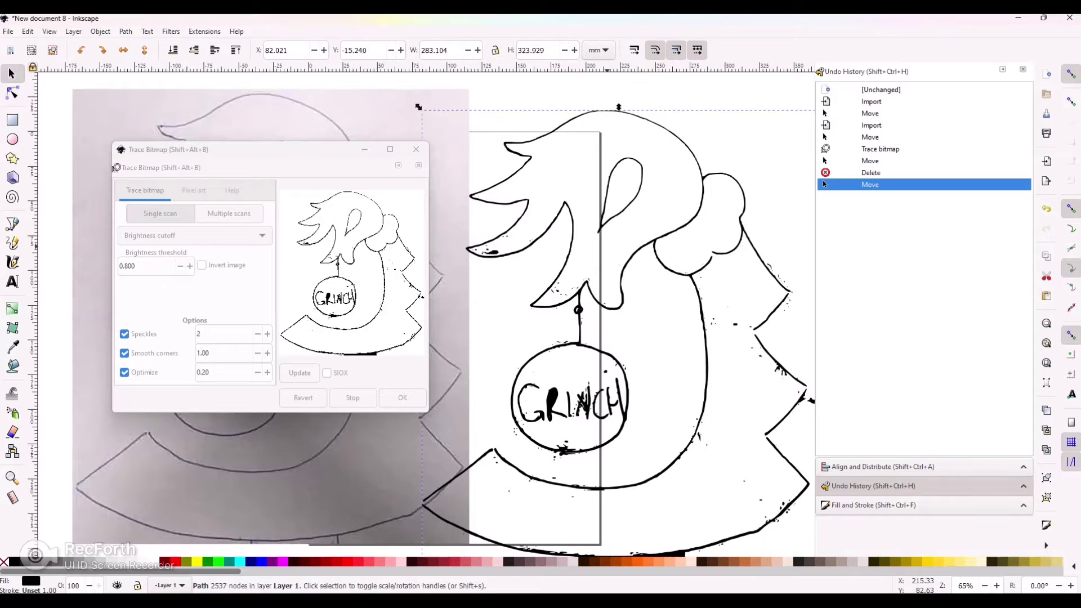
Step: Delete the traced path and close the Trace Bitmap dialog
key(Delete)
click(416, 149)
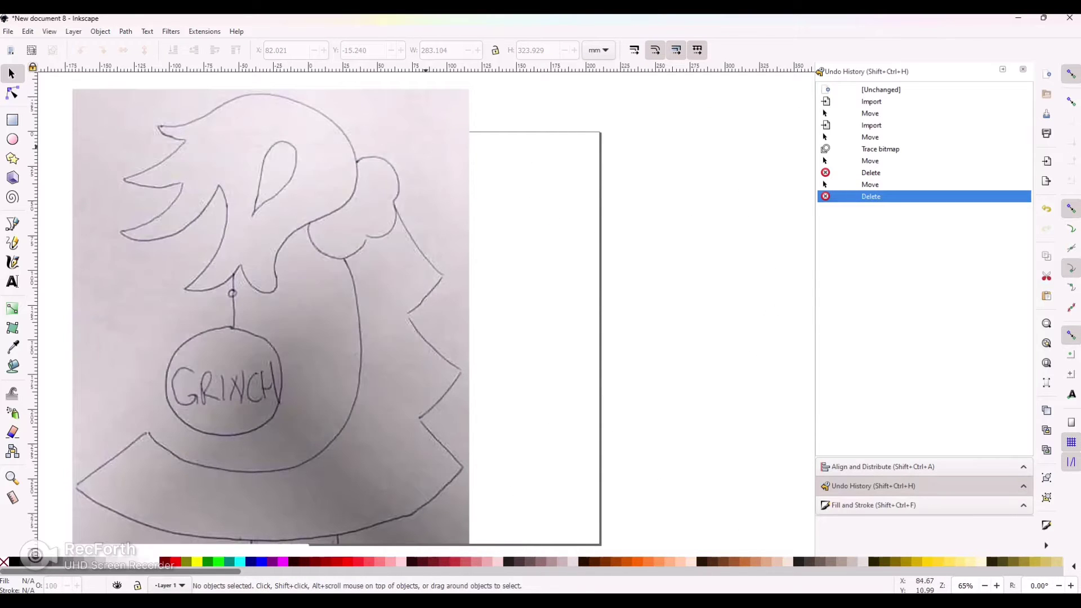
Step: Draw a closed, irregular eleven-corner path of straight segments with the Bezier tool, overlapping the left part of the sketch photo
drag(524, 207, 702, 199)
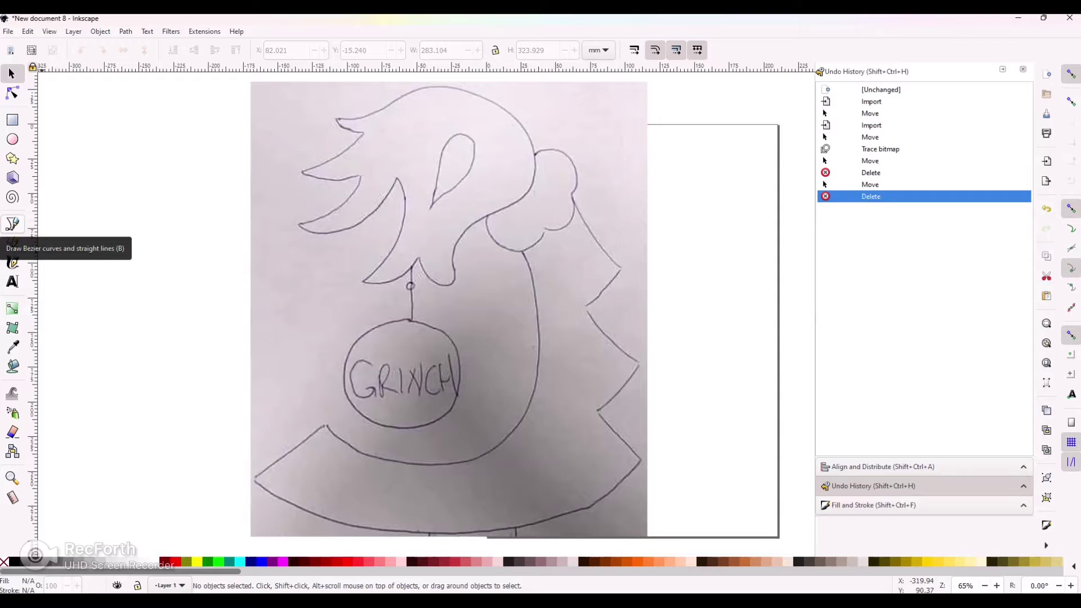
click(12, 224)
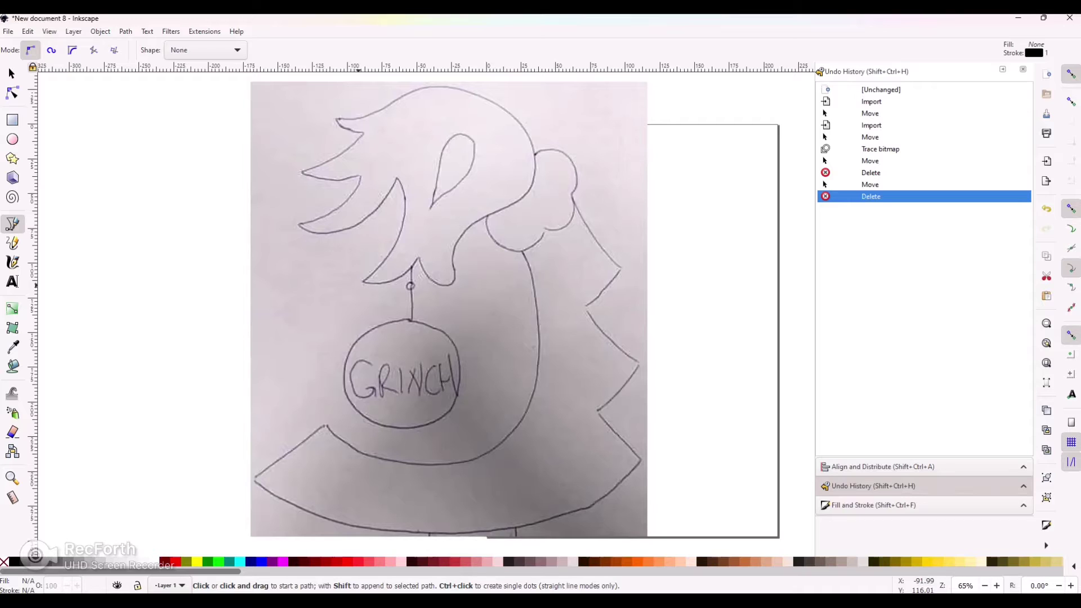
click(299, 284)
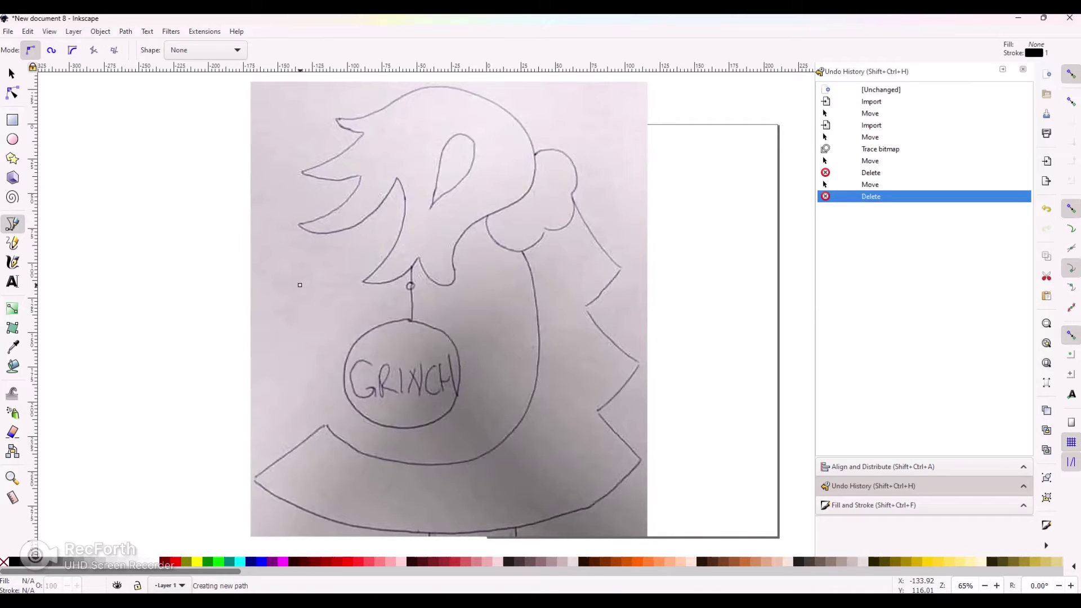
click(300, 285)
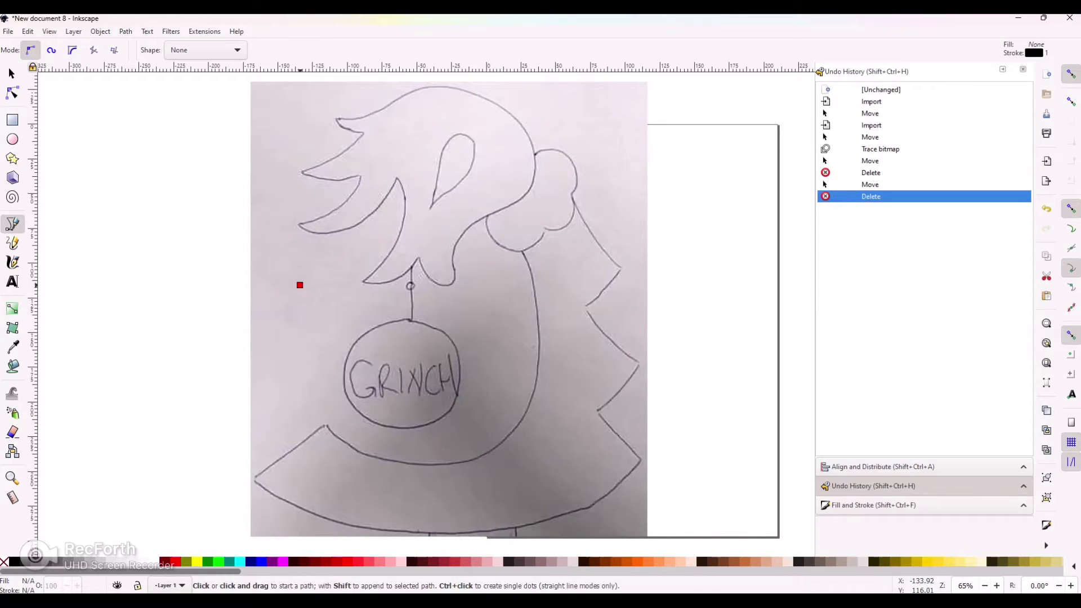
click(300, 284)
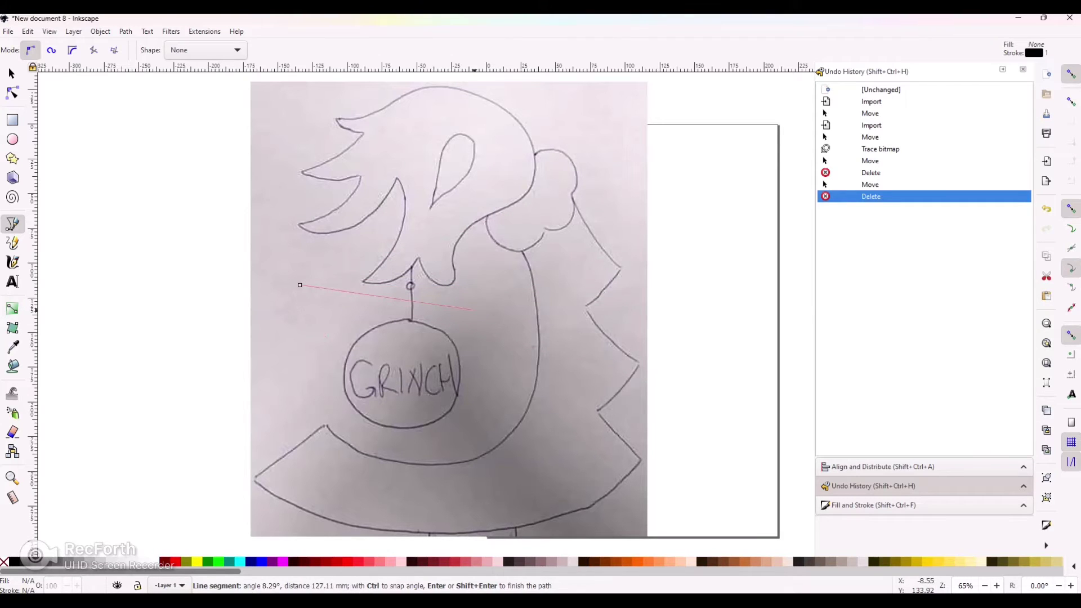
click(474, 310)
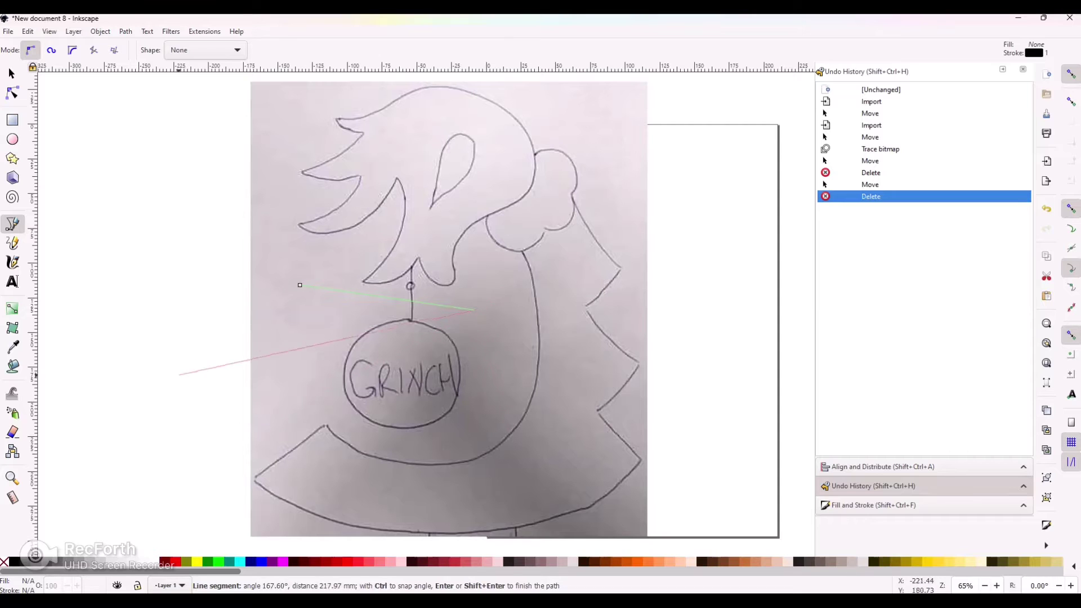
click(388, 461)
click(123, 400)
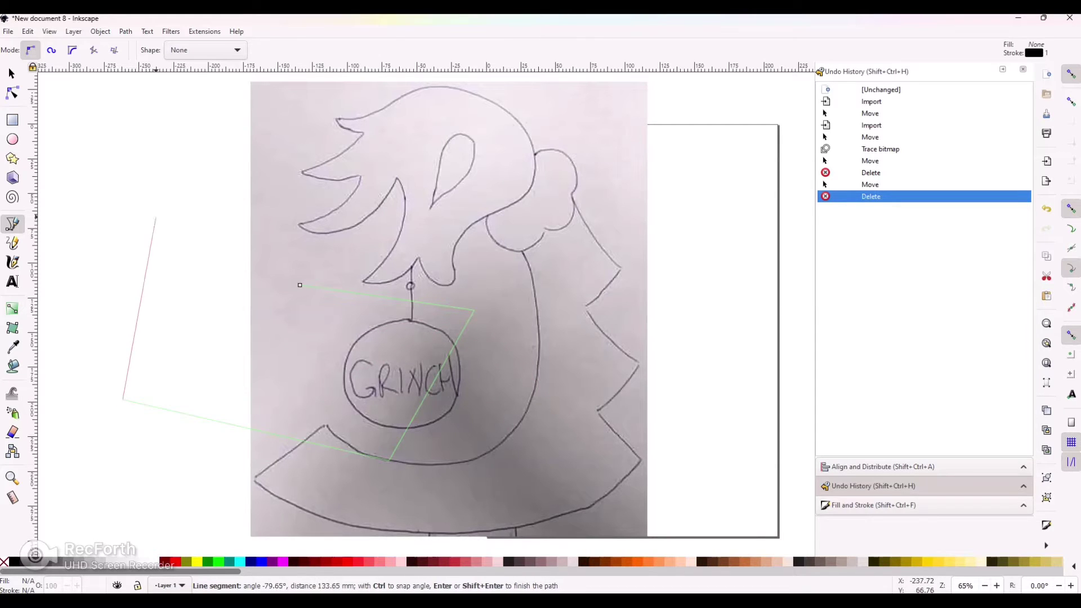
click(156, 217)
click(286, 164)
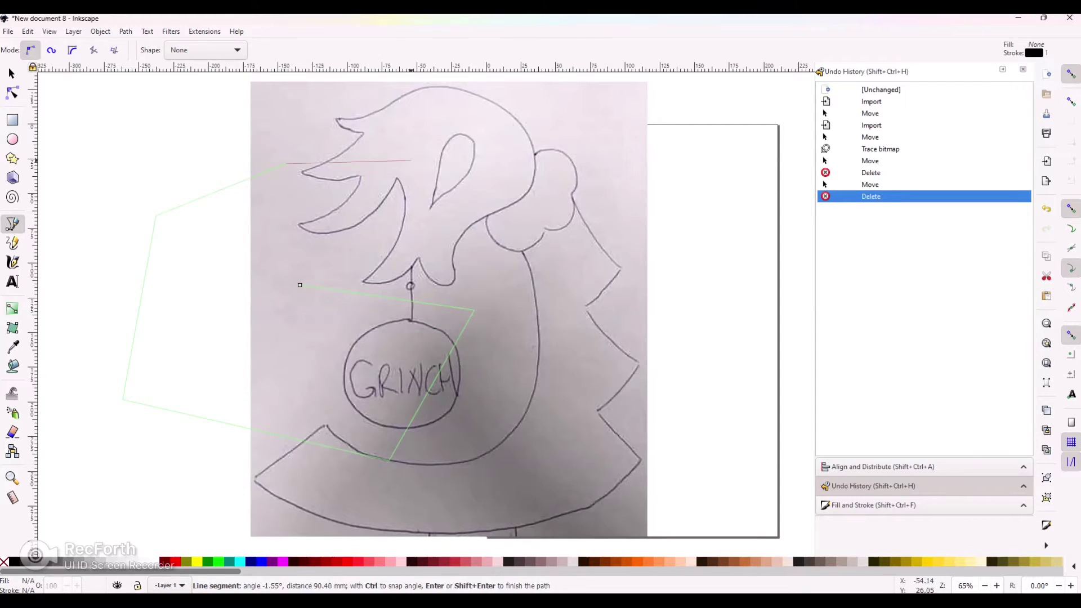
click(461, 177)
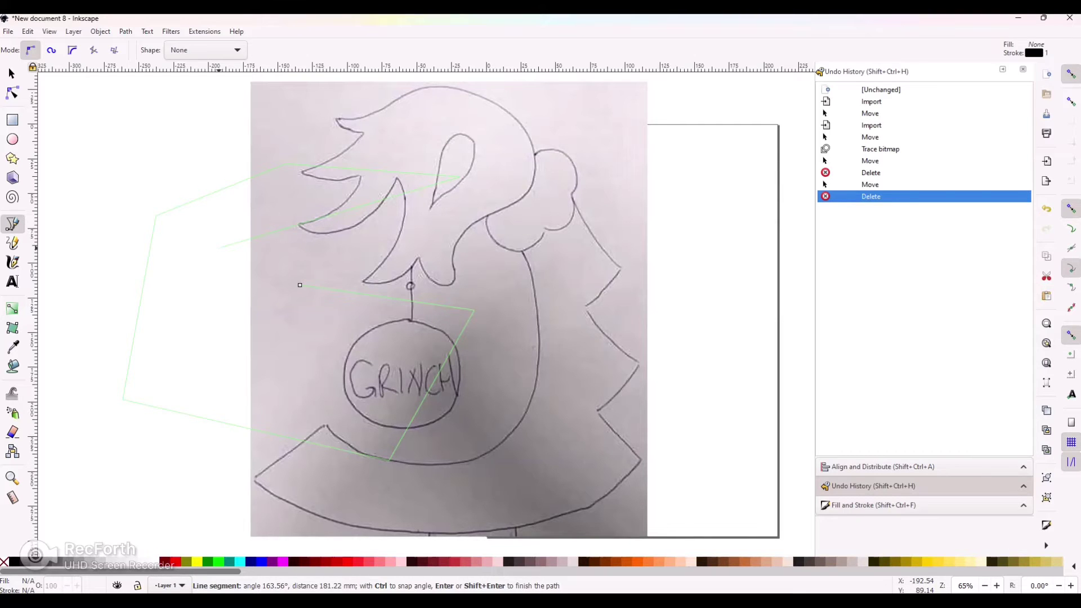
click(219, 246)
click(197, 323)
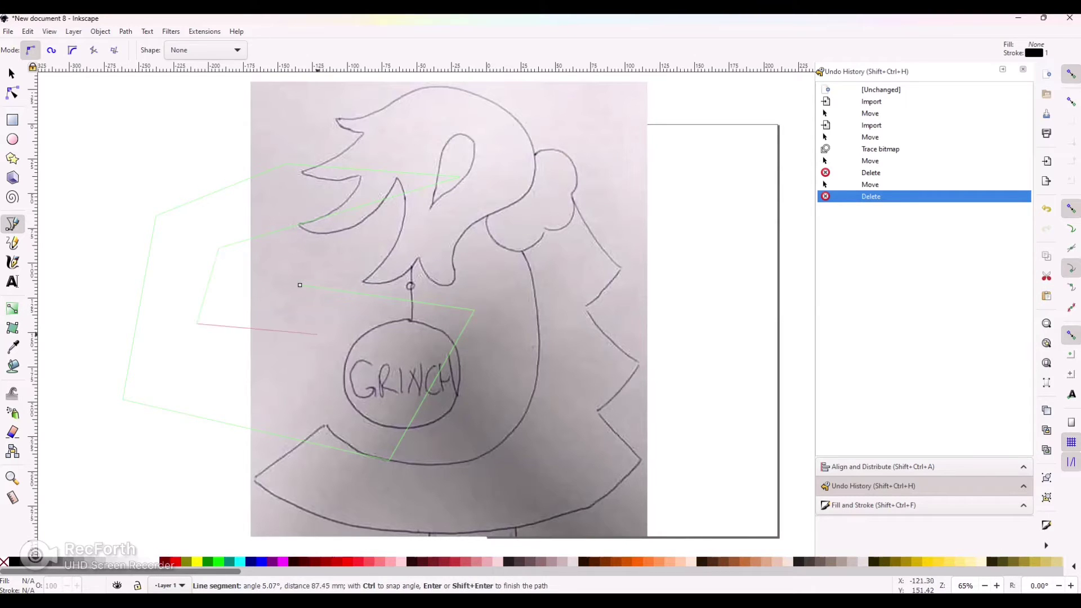
click(340, 345)
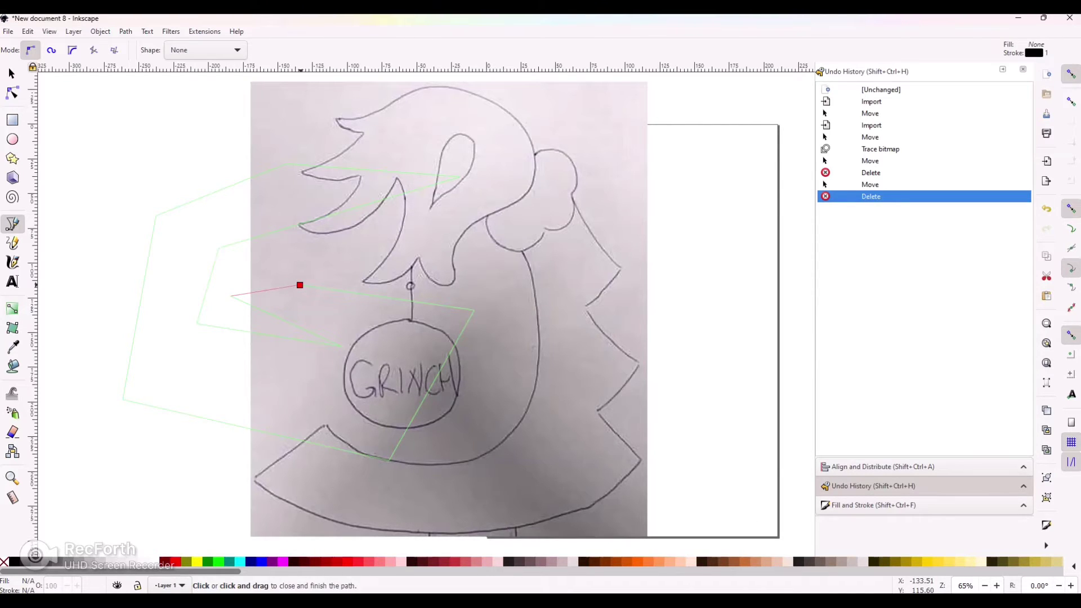
click(300, 285)
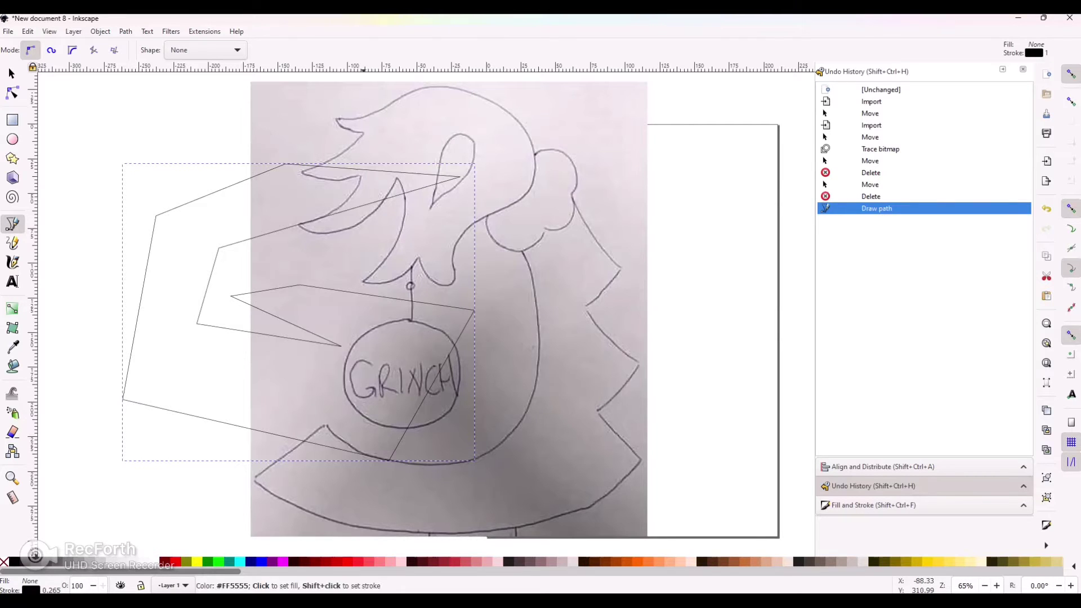
Step: Fill the eleven-corner path with red (#FF5555) and delete the path
click(363, 562)
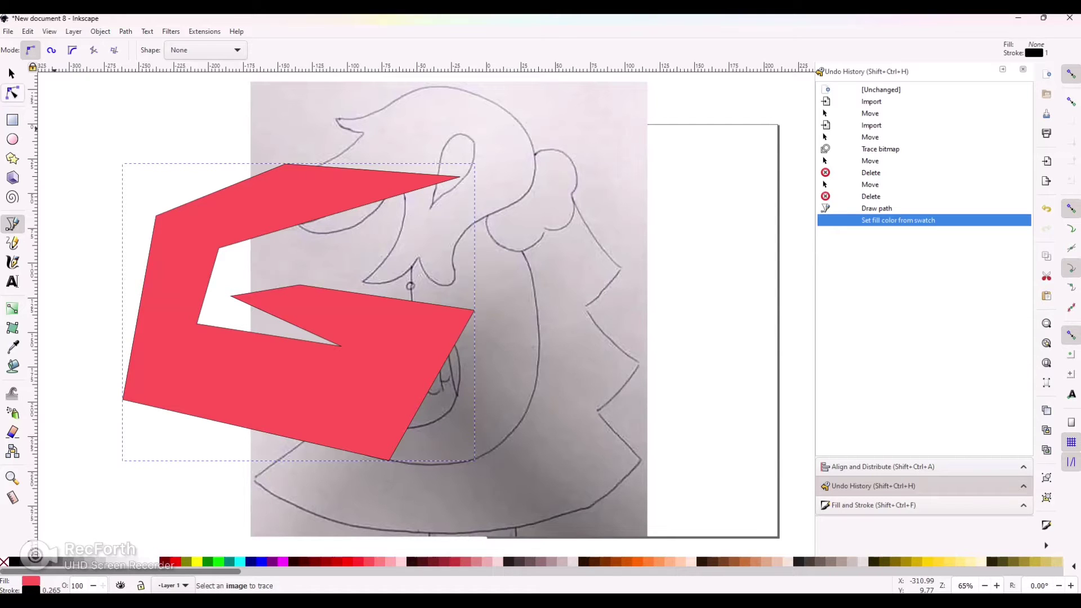
key(Delete)
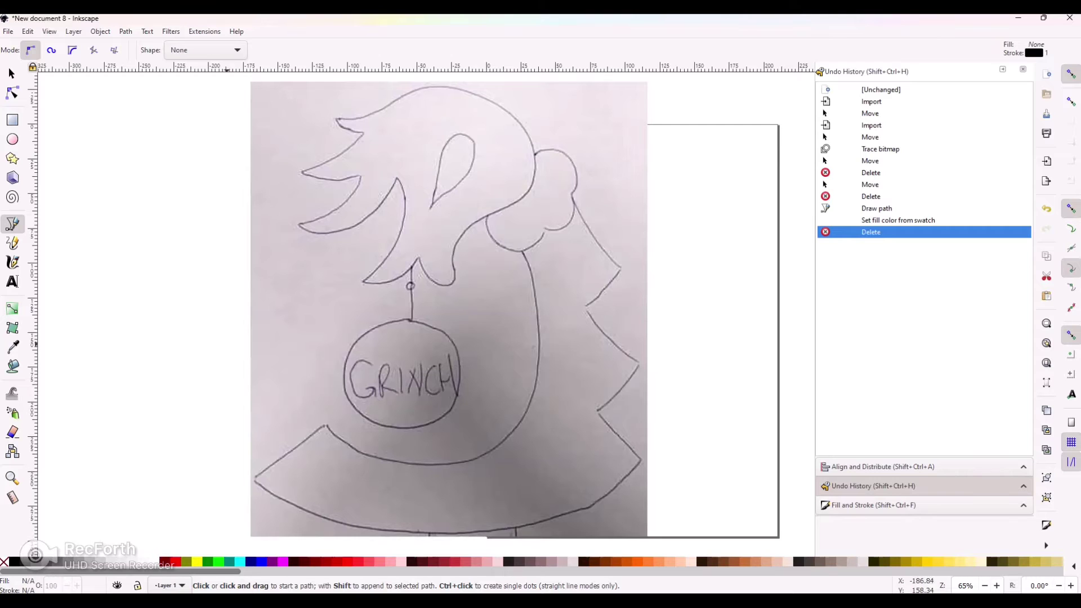
click(266, 361)
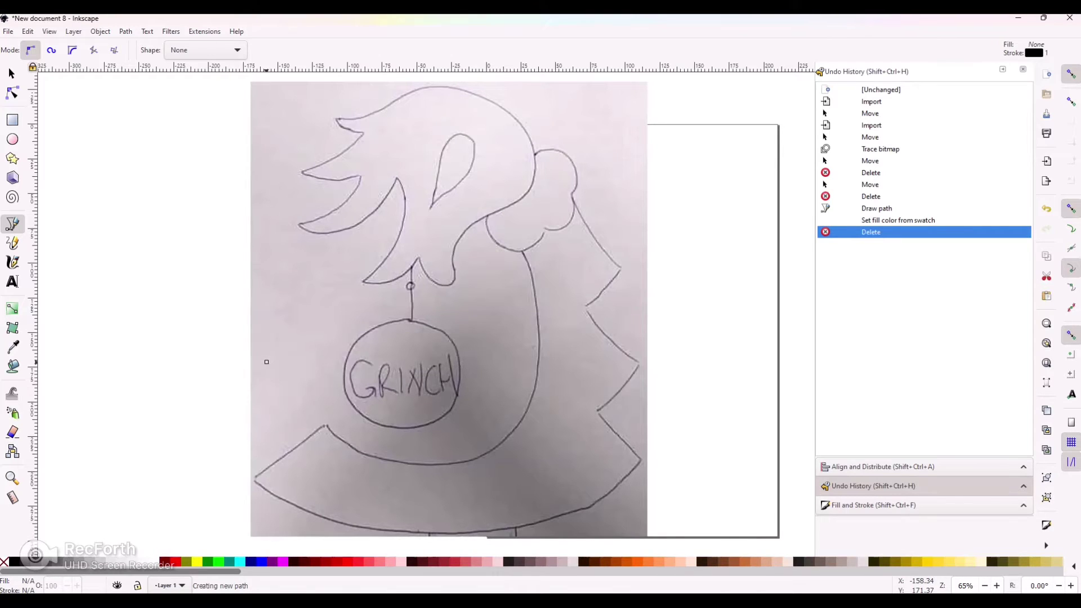
drag(266, 361, 343, 304)
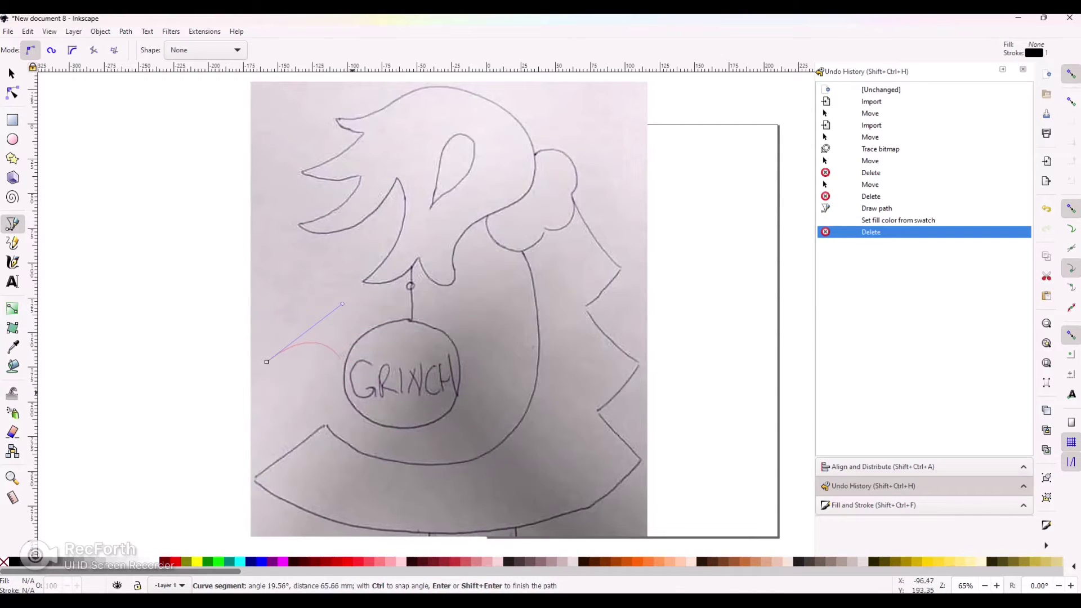
click(344, 382)
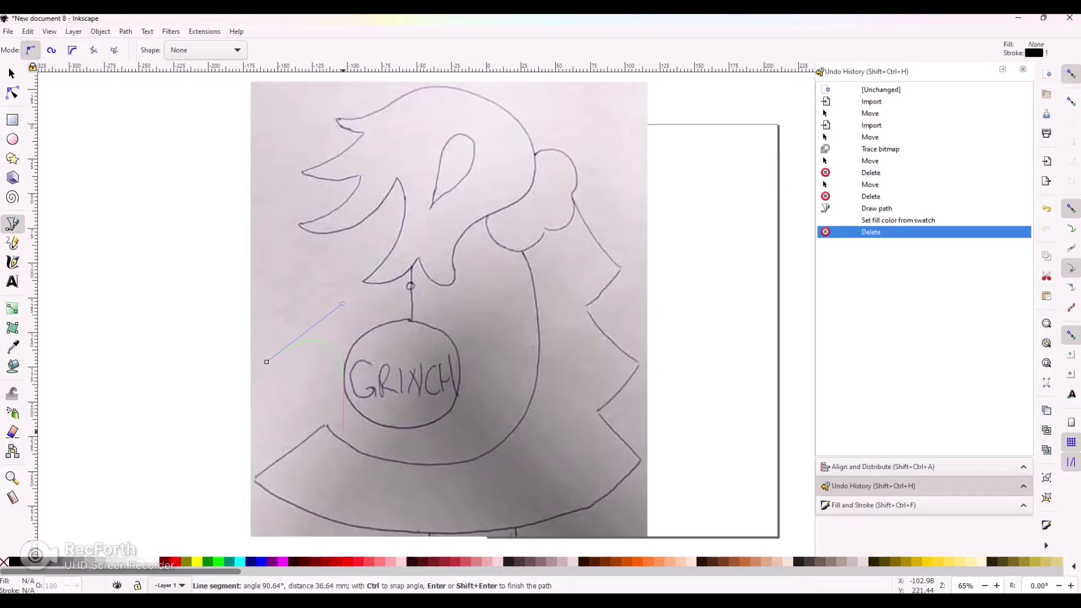
drag(520, 452, 430, 544)
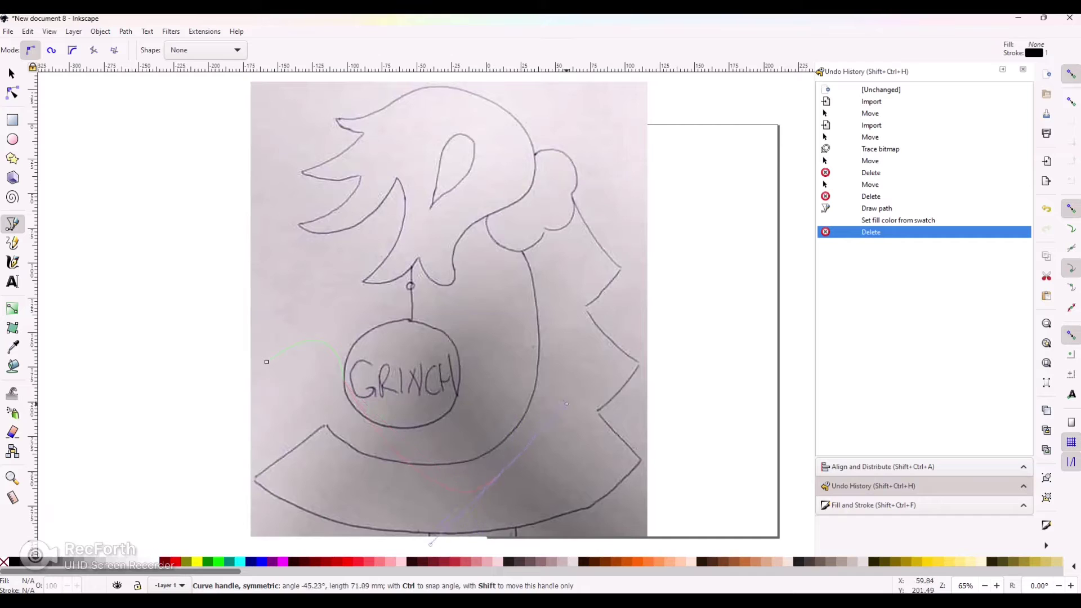
drag(574, 443, 574, 443)
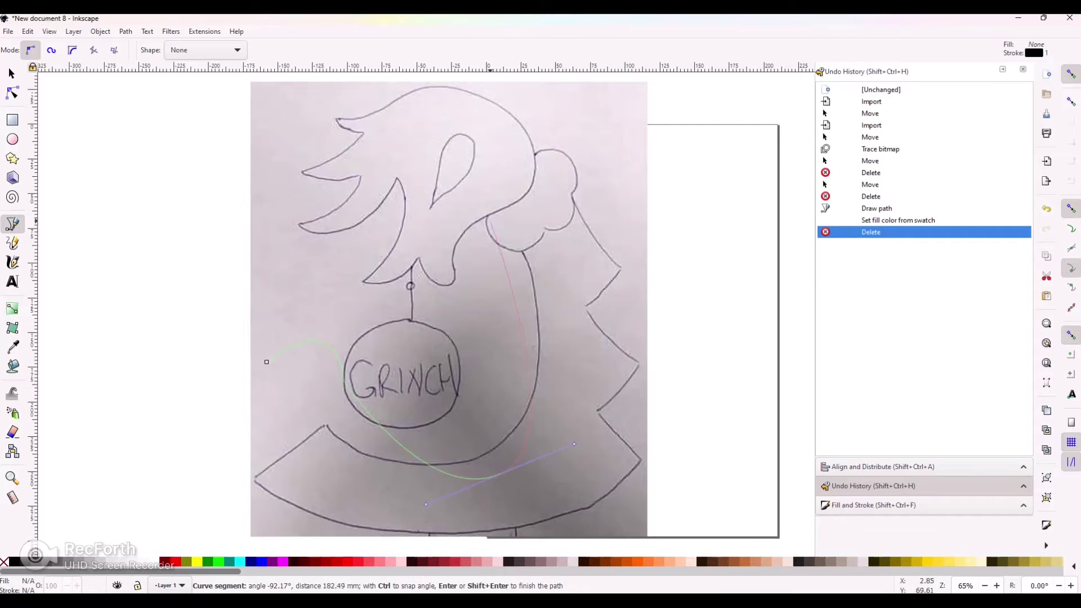
click(489, 227)
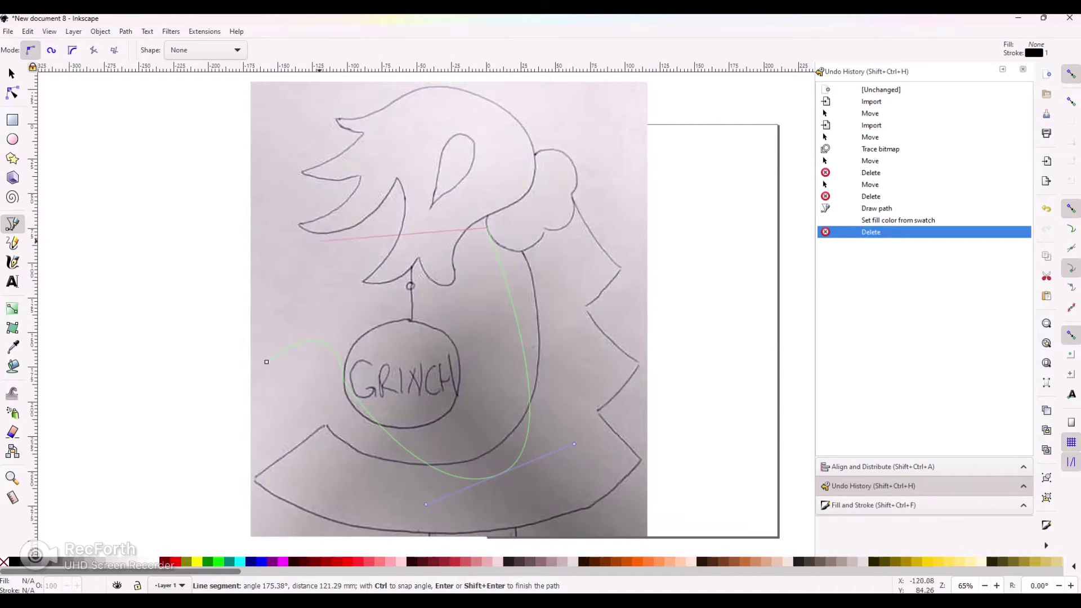
drag(370, 222, 346, 264)
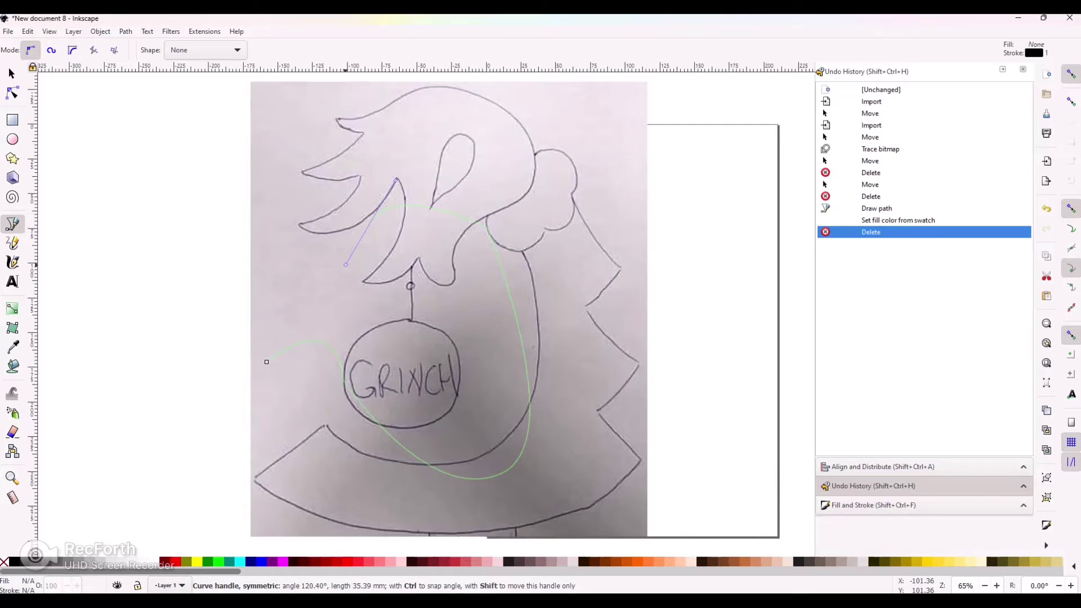
key(Escape)
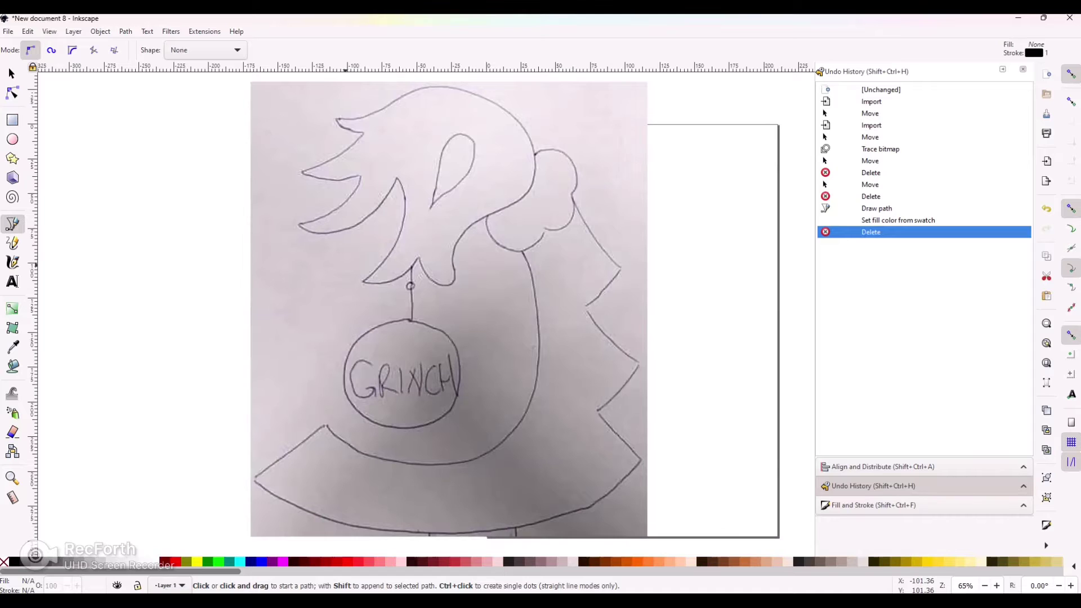
Step: Draw a closed twelve-corner path of straight Bezier segments around the large spiky upper shape, with corners at its tips, notches and crown
key(plus)
key(plus)
scroll(444, 314, up, 10)
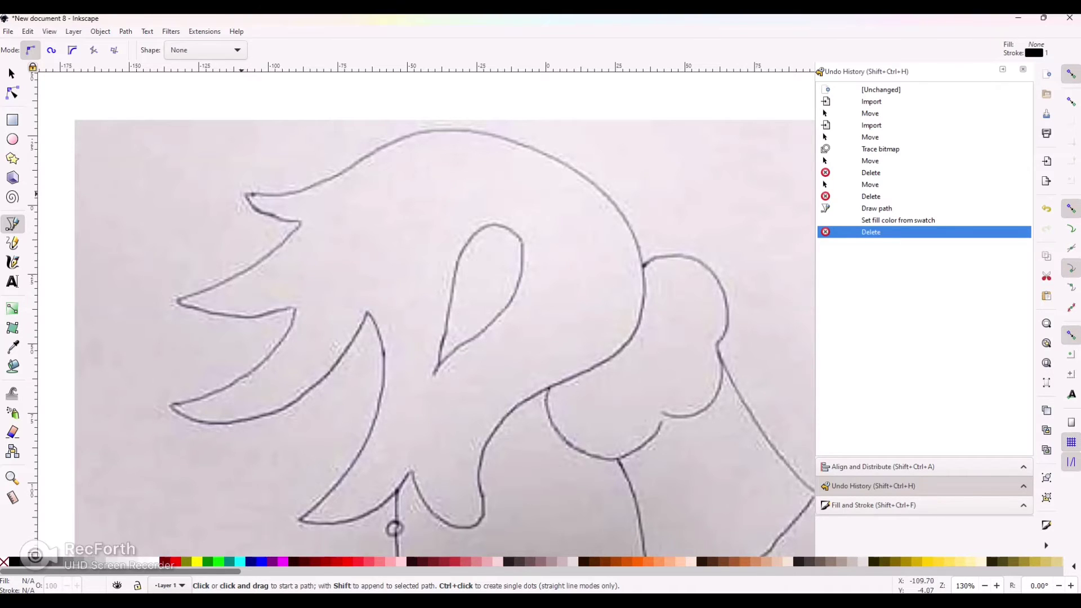
click(243, 194)
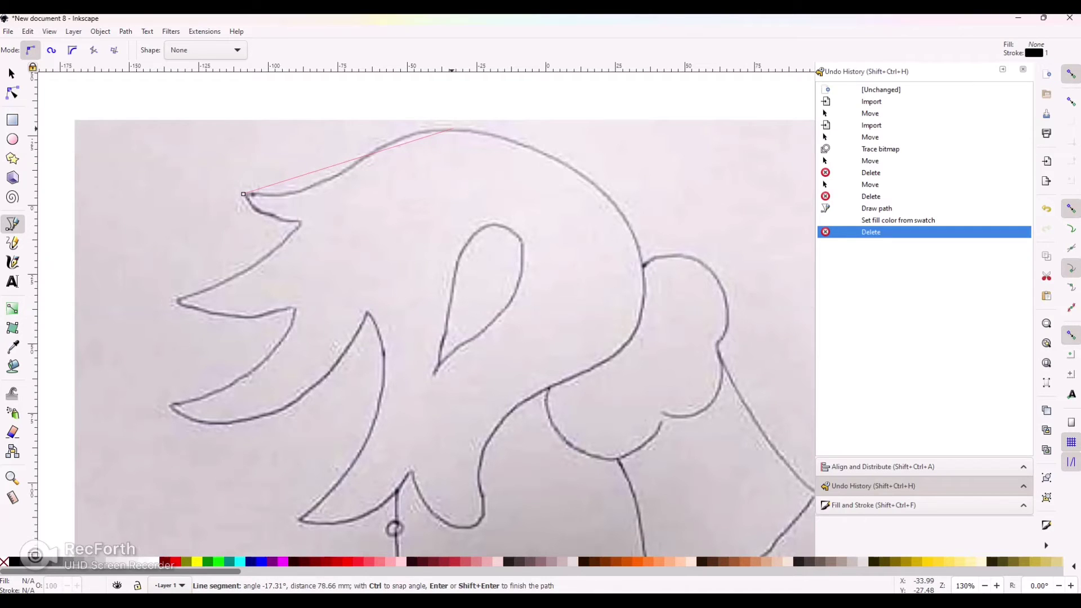
click(453, 129)
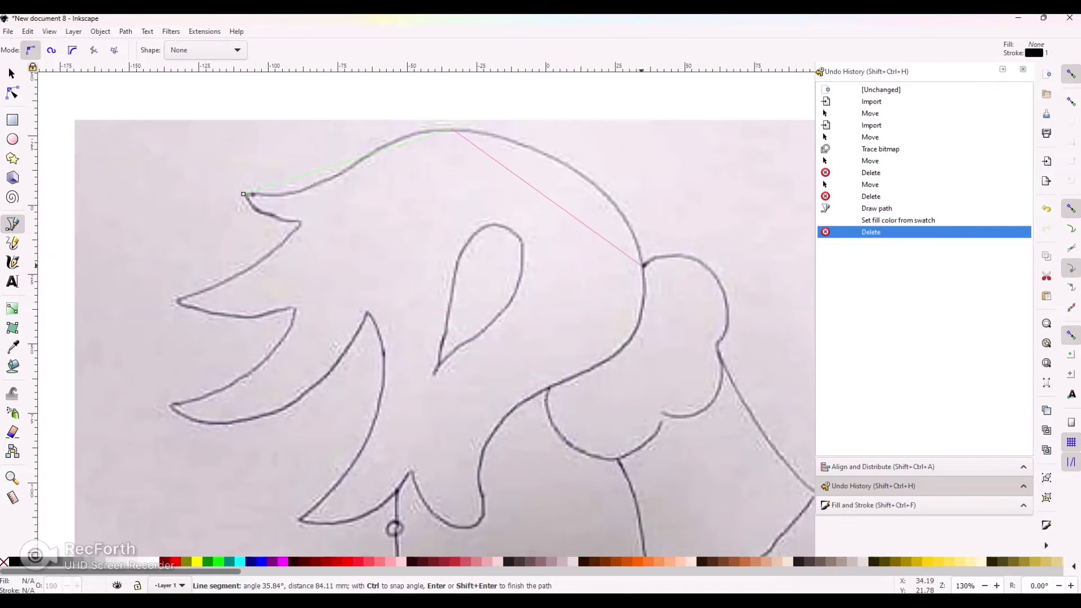
click(642, 263)
click(549, 388)
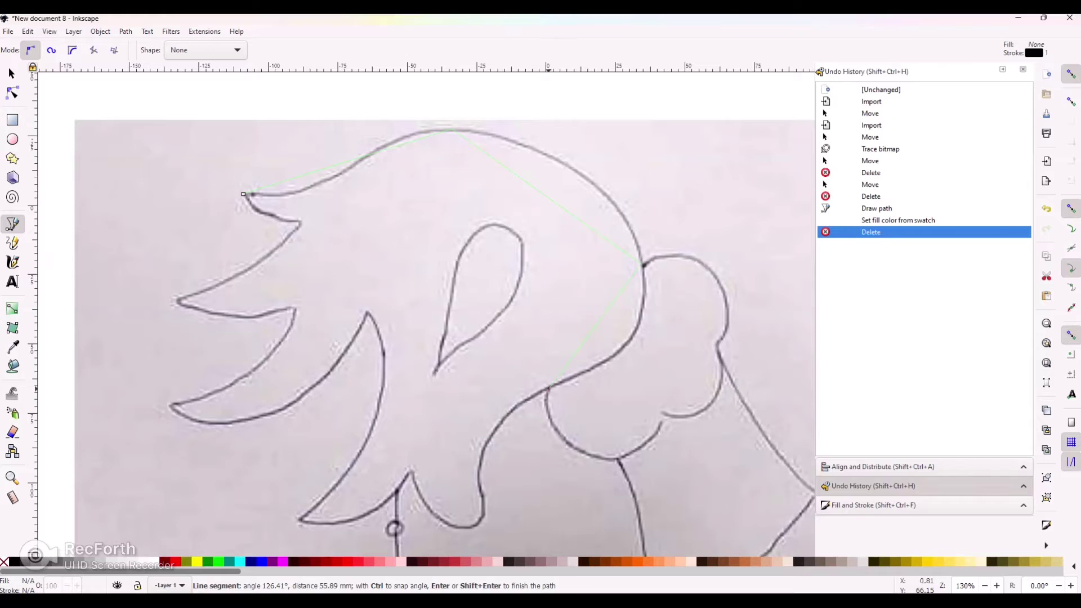
click(474, 524)
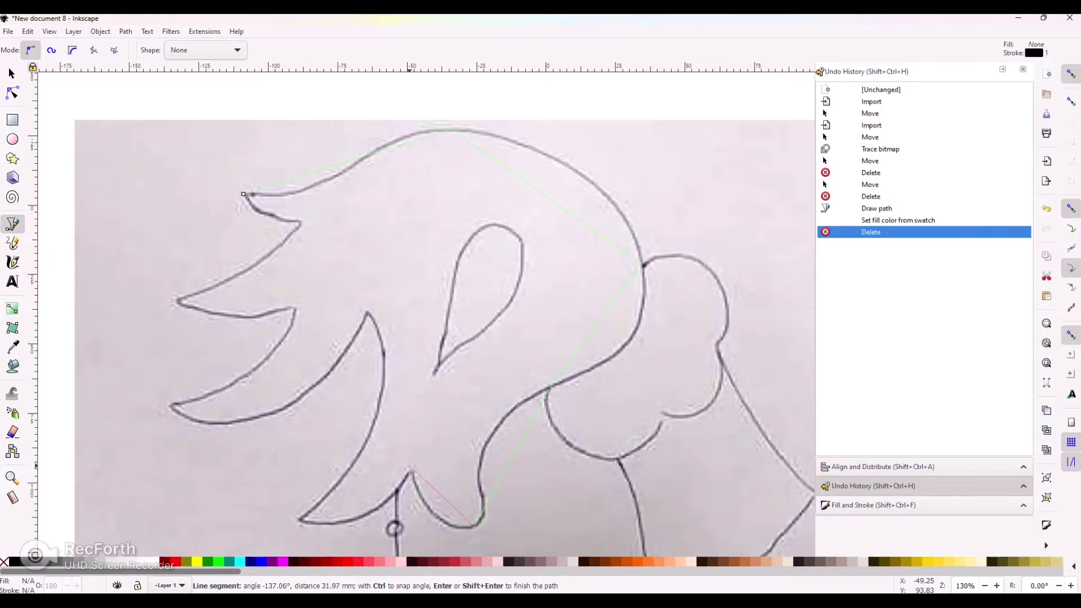
click(410, 470)
click(301, 518)
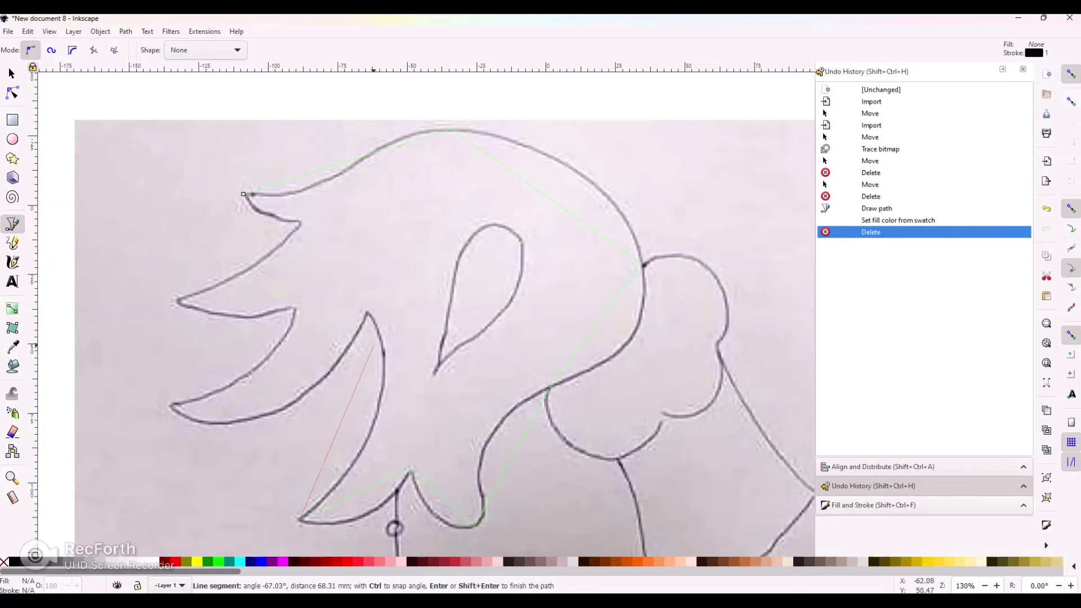
click(367, 312)
click(171, 404)
click(294, 308)
click(177, 300)
click(299, 223)
click(244, 195)
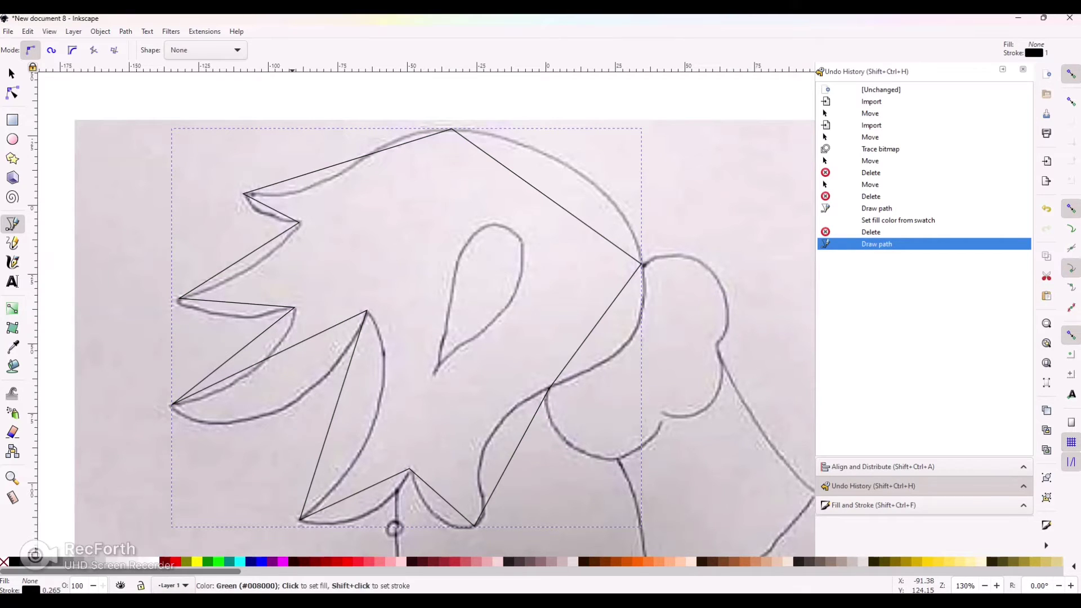
Step: Set the new path's fill and stroke to green (#008000) and its opacity to 50%
click(207, 562)
shift+click(207, 561)
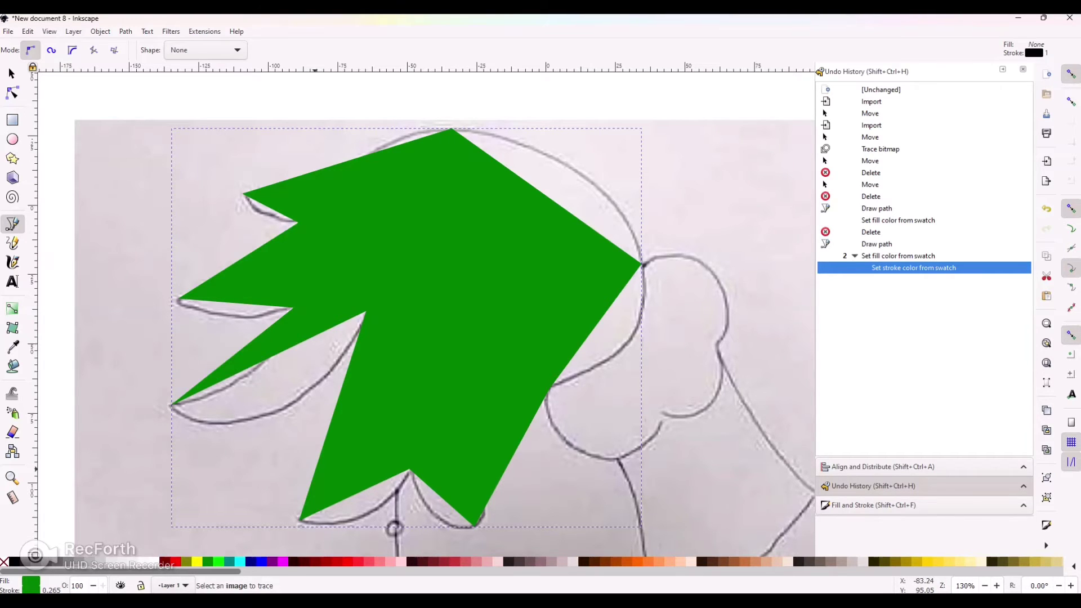
double_click(77, 586)
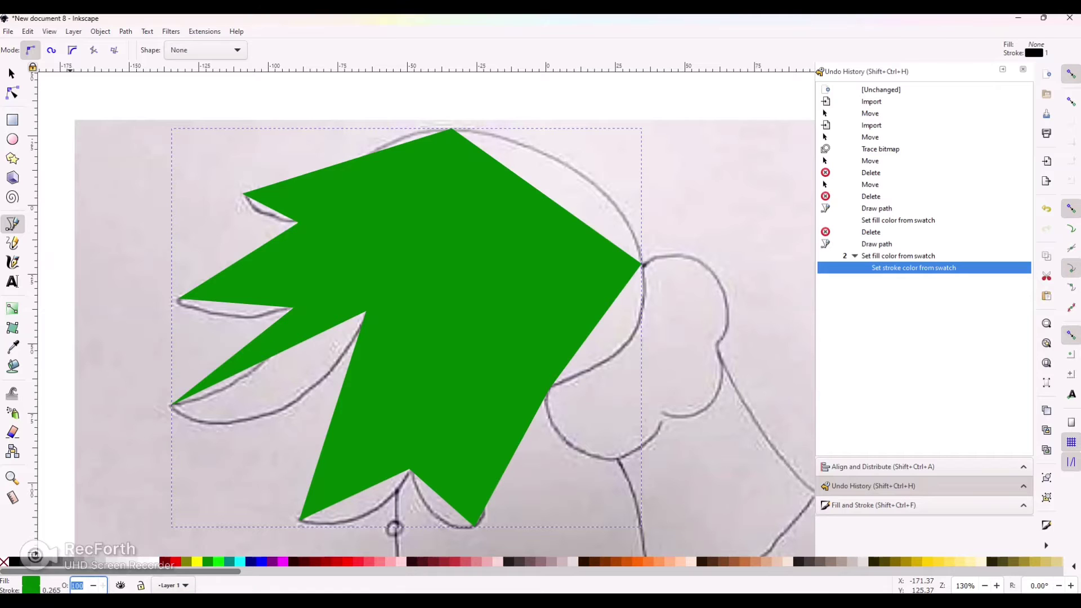
text(50)
key(Return)
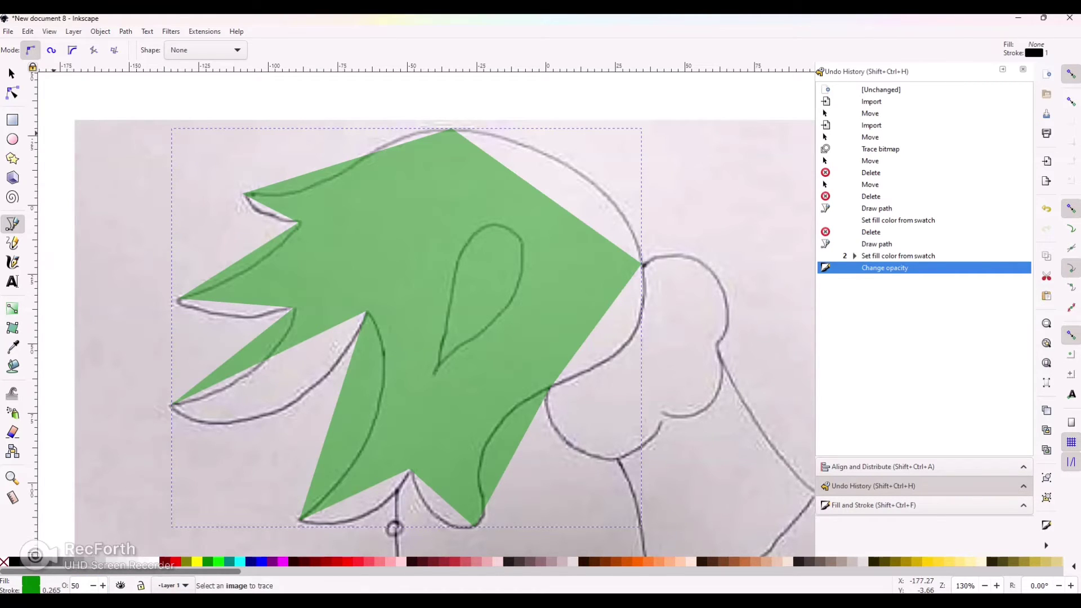
Step: Bend the path's three right-hand segments, from the crown down to the rounded bottom lobe, to follow the sketch, adjusting the neck node's handle
click(14, 94)
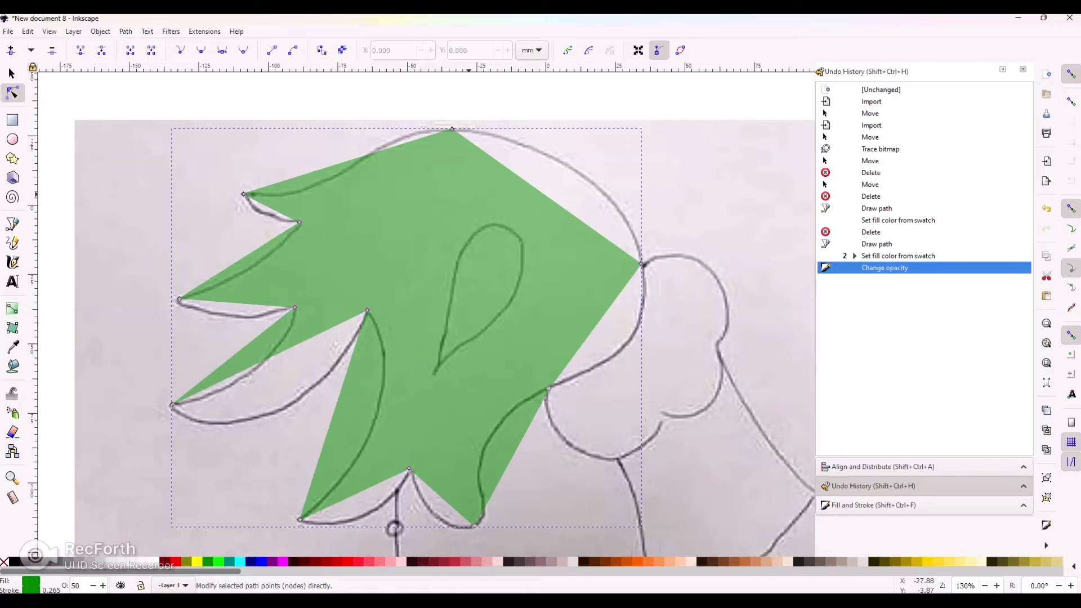
click(11, 73)
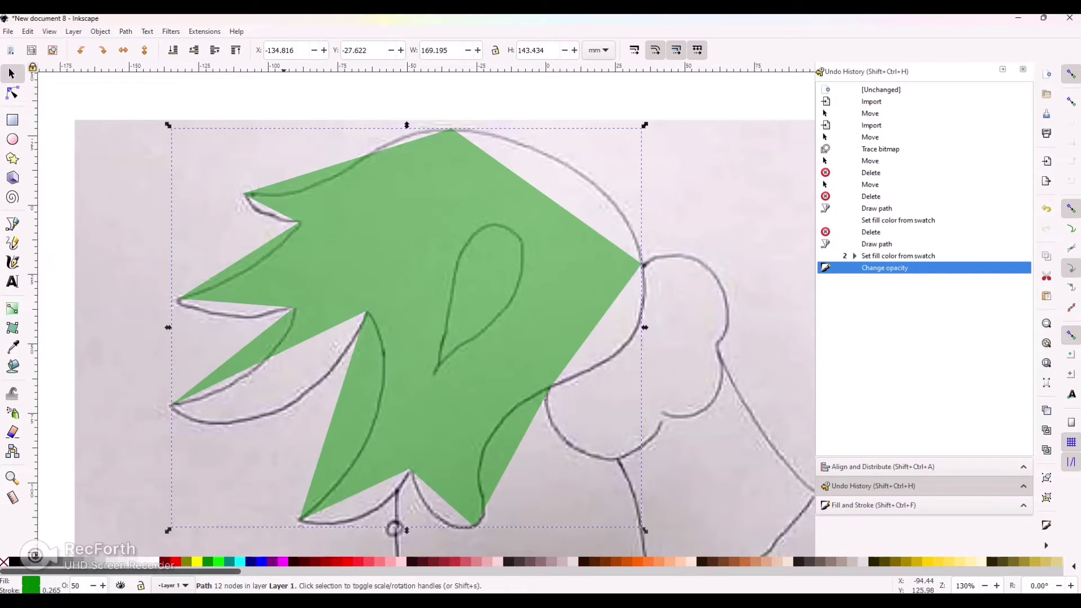
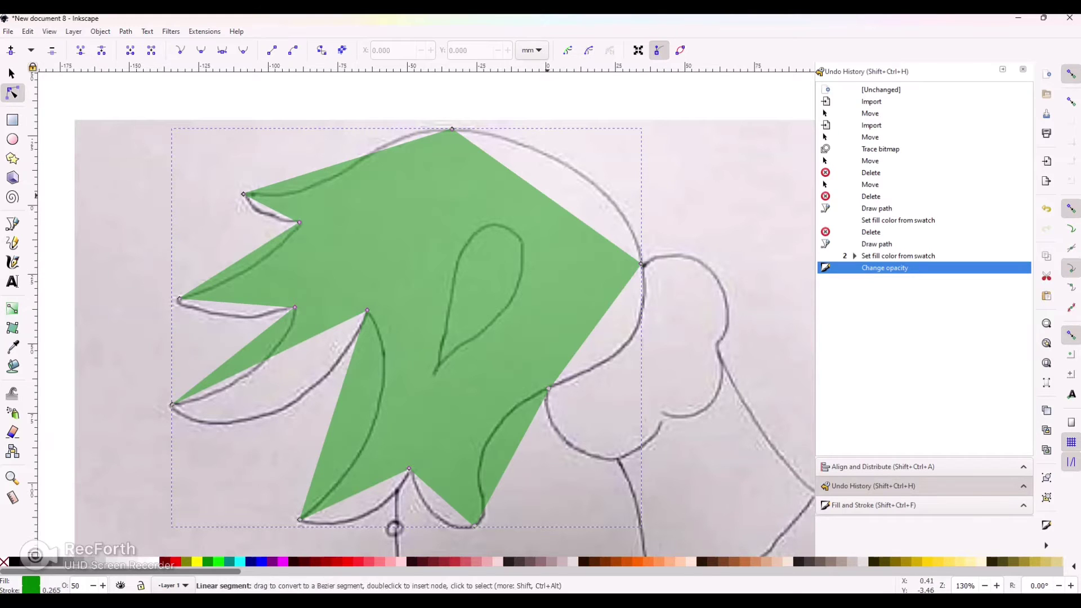
drag(548, 197, 579, 173)
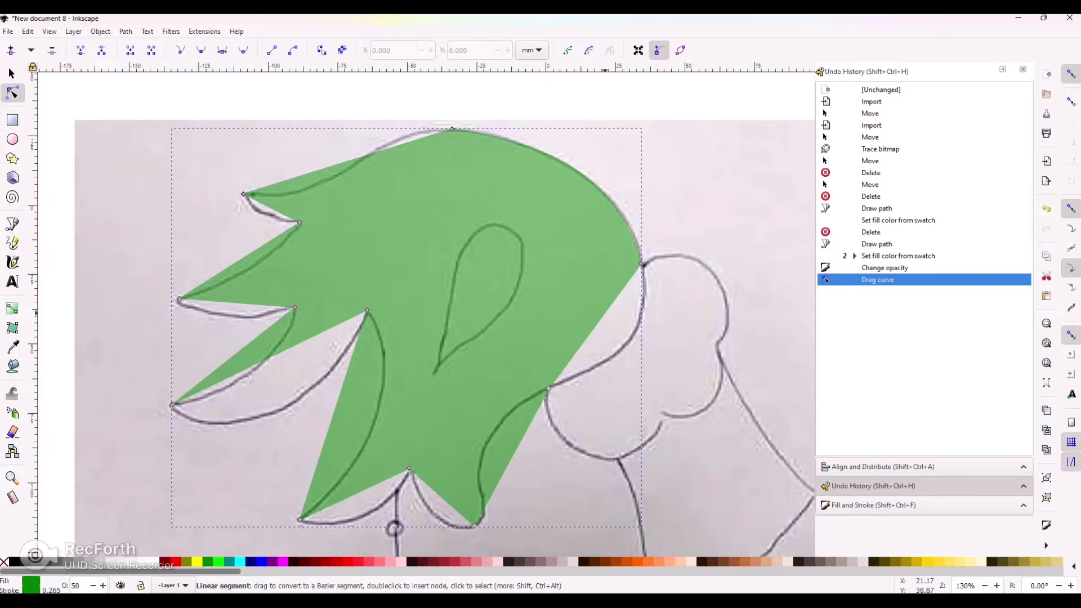
drag(597, 323, 627, 342)
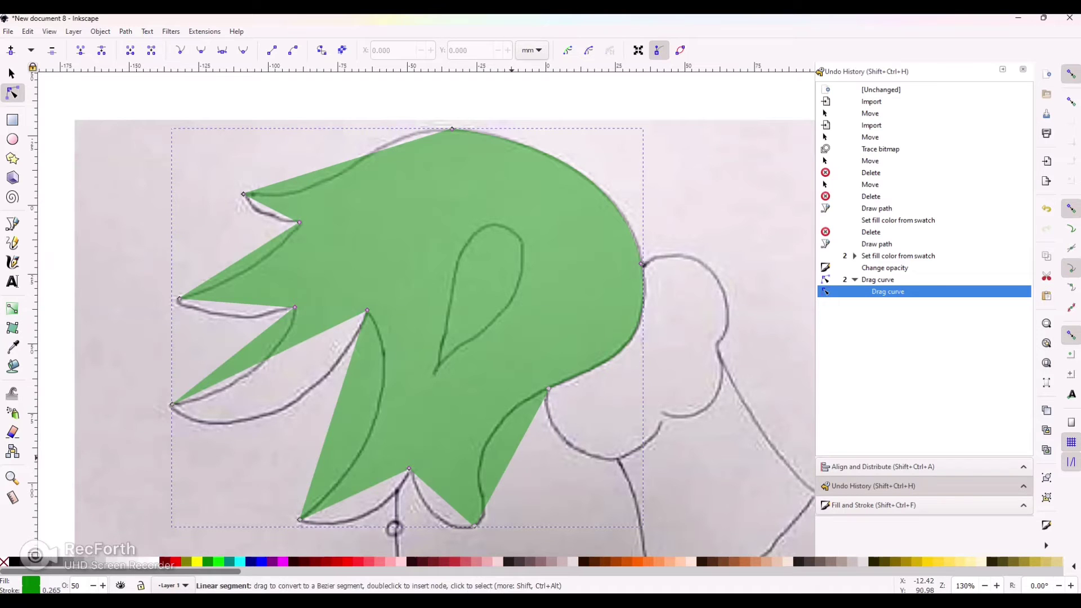
drag(511, 457, 491, 434)
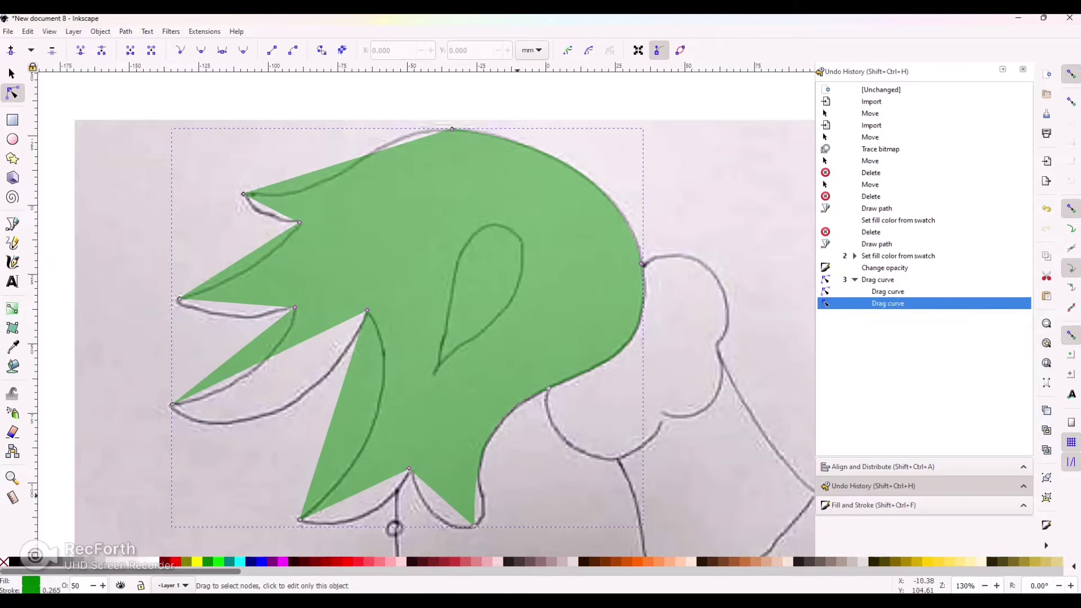
drag(476, 510, 484, 512)
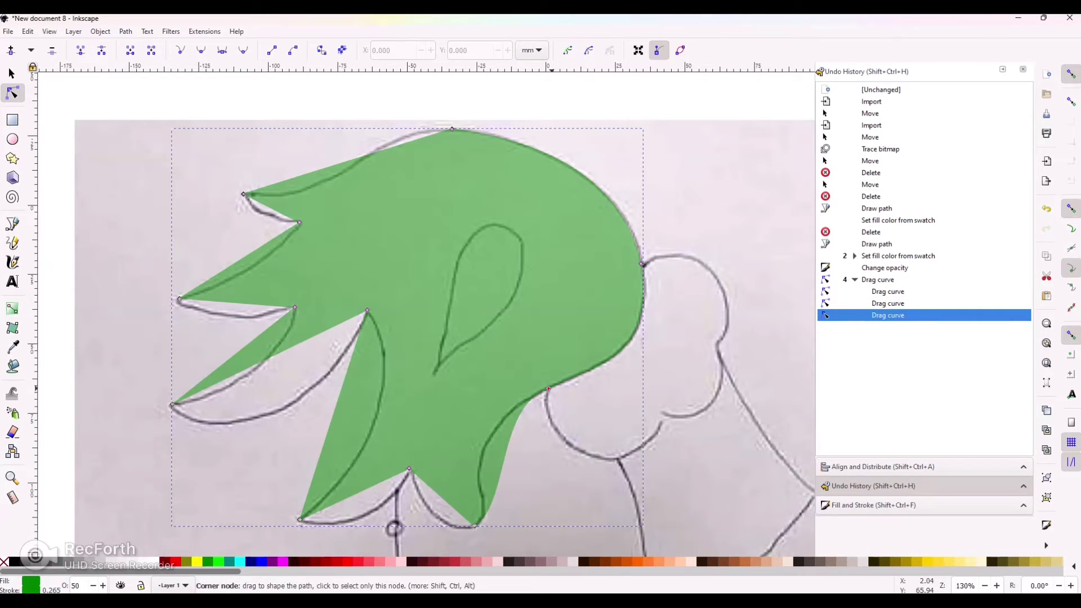
click(548, 388)
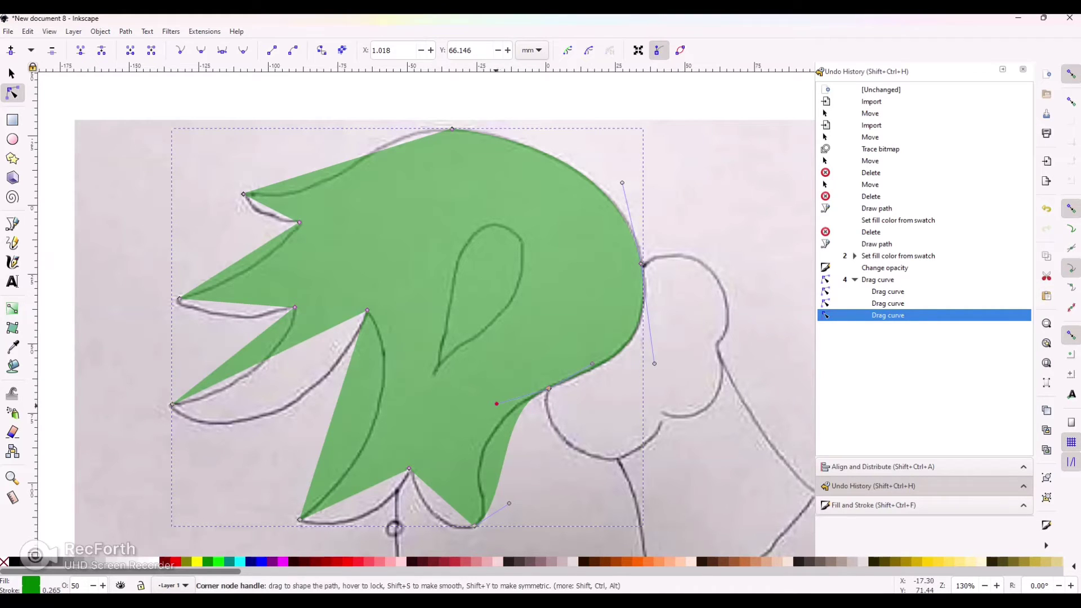
drag(496, 404, 426, 452)
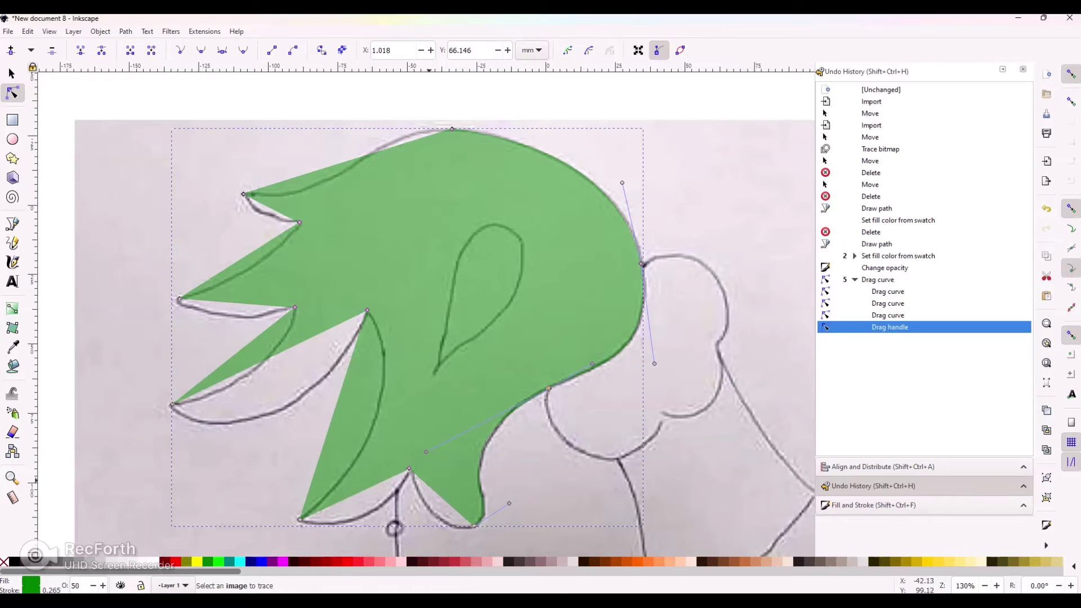
Step: Curve the underside of the rounded bottom lobe and both edges of the bottom spike beside it along the sketch lines
drag(437, 494, 442, 513)
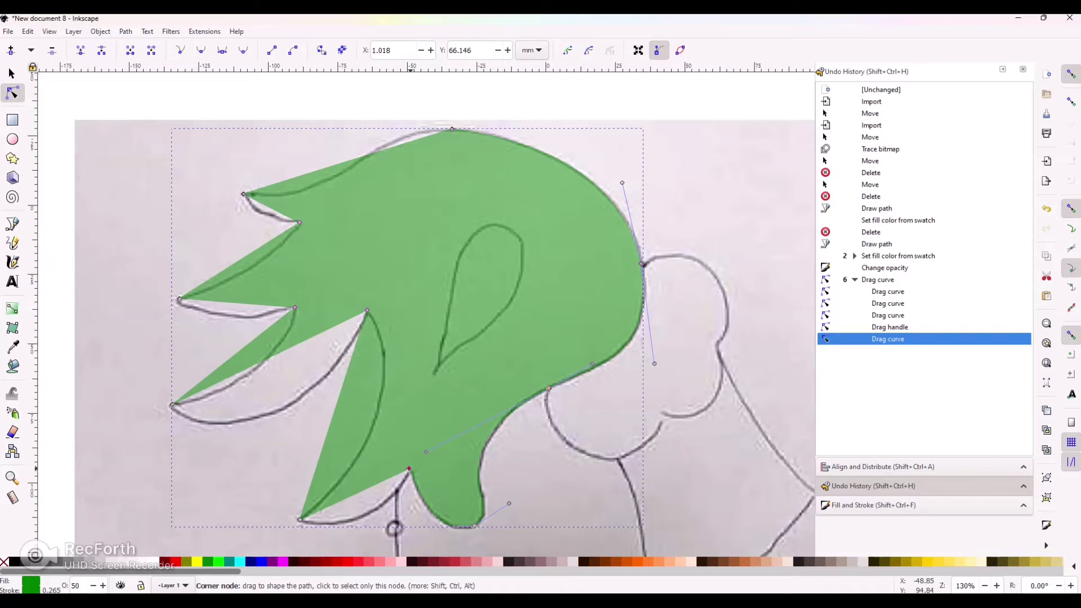
click(409, 469)
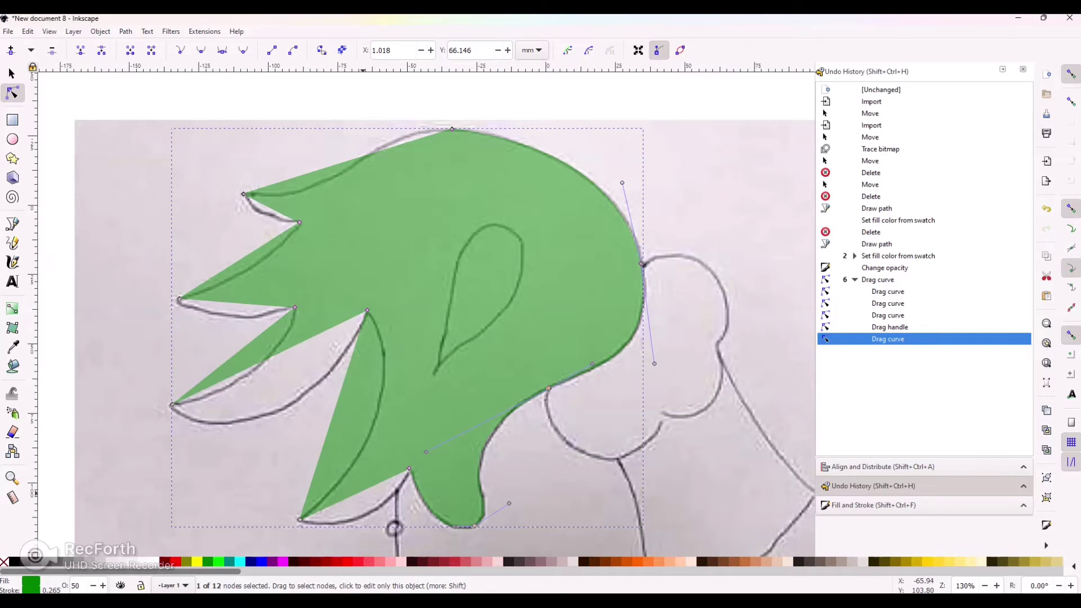
drag(367, 488, 365, 511)
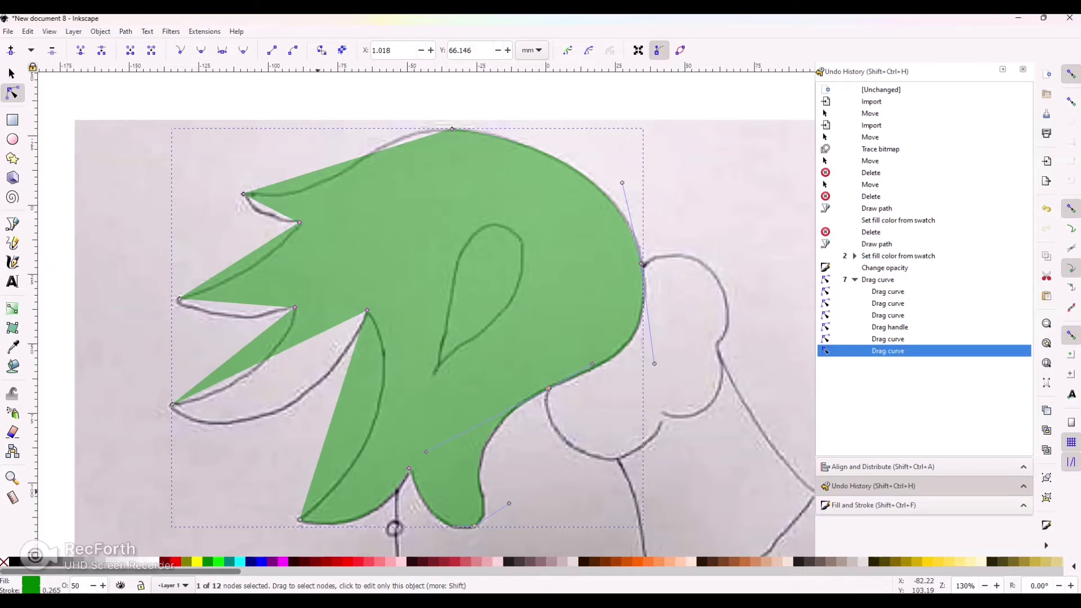
drag(335, 409, 375, 419)
Step: Curve both edges of the lowest left spike and the underside of the spike above it to match the sketch
mouse_move(279, 353)
mouse_down()
mouse_move(266, 409)
mouse_move(240, 422)
mouse_move(297, 399)
mouse_move(280, 410)
mouse_move(283, 395)
mouse_up()
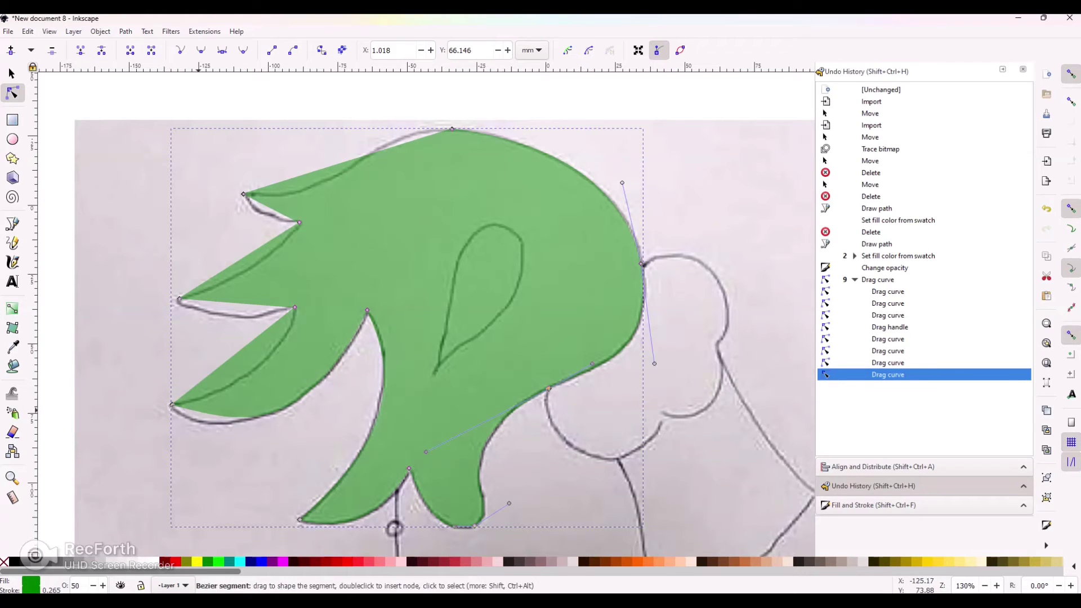
drag(187, 416, 186, 416)
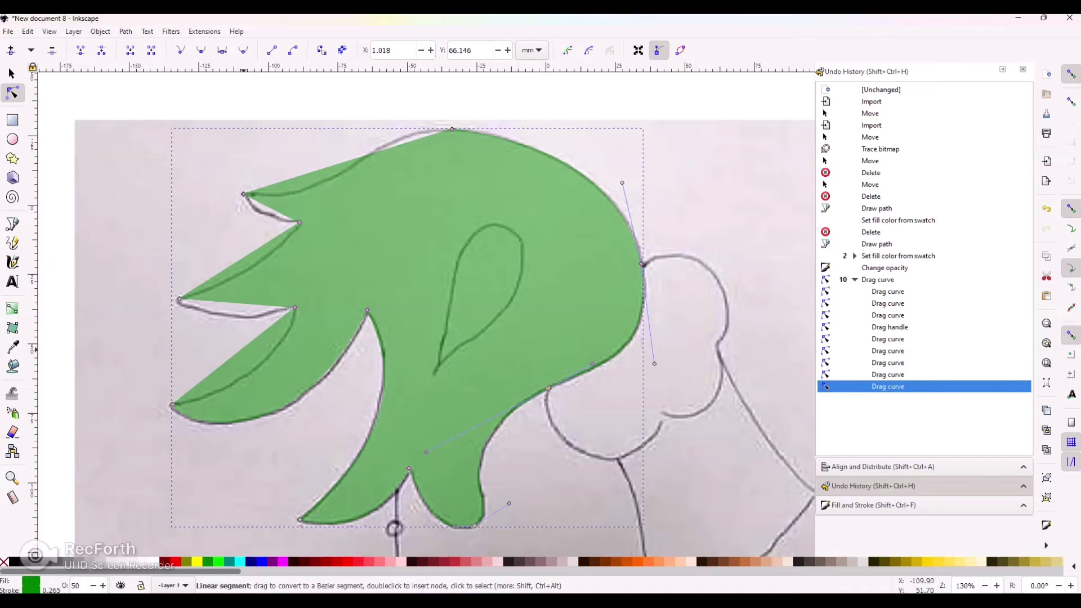
drag(236, 346, 261, 356)
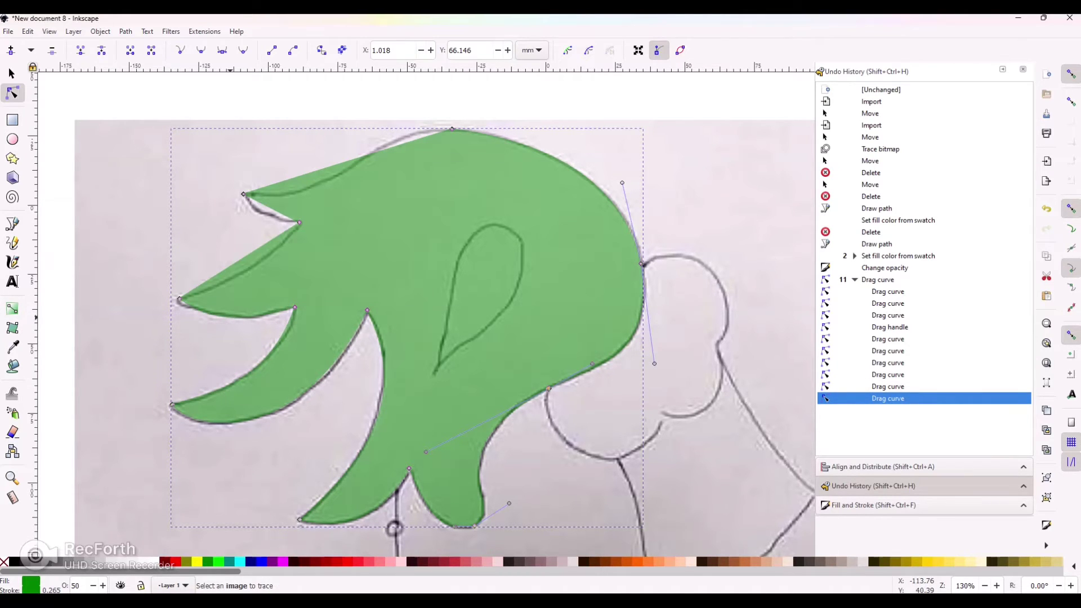
Step: Bend the middle left spike's edges, the top spike's underside and the top outline up to the crown to match the sketch
drag(229, 317, 230, 317)
drag(231, 266, 240, 271)
drag(265, 205, 264, 216)
drag(310, 173, 311, 189)
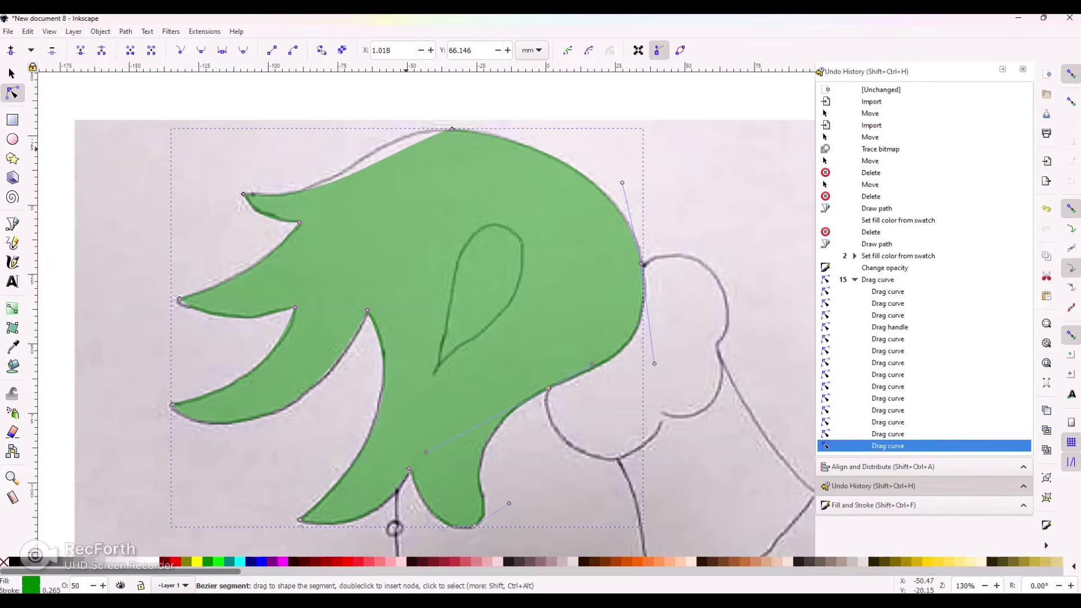
drag(402, 151, 400, 142)
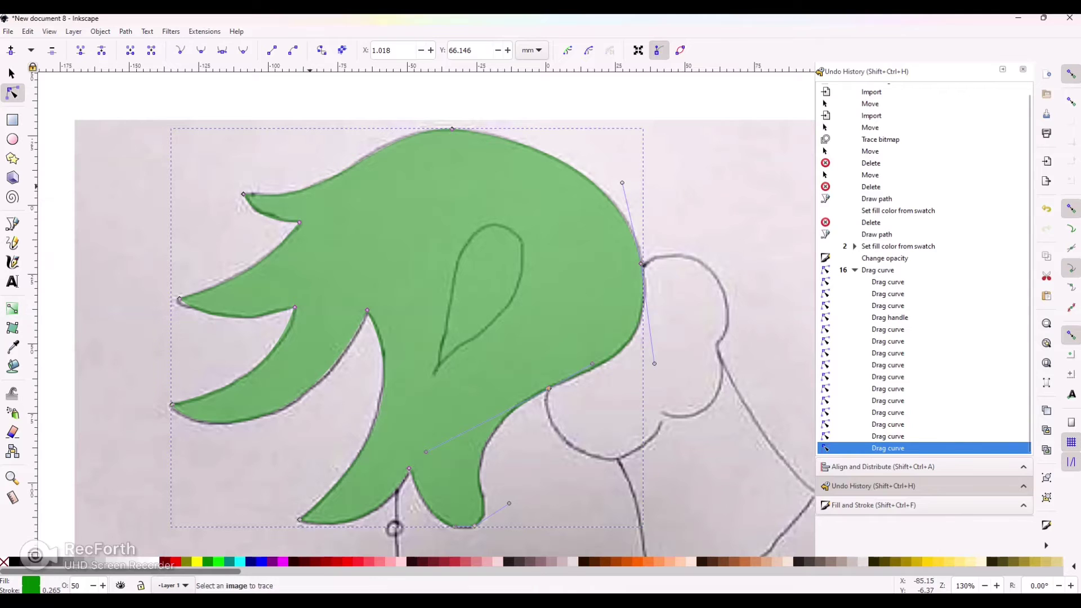
drag(311, 187, 310, 186)
drag(384, 149, 383, 150)
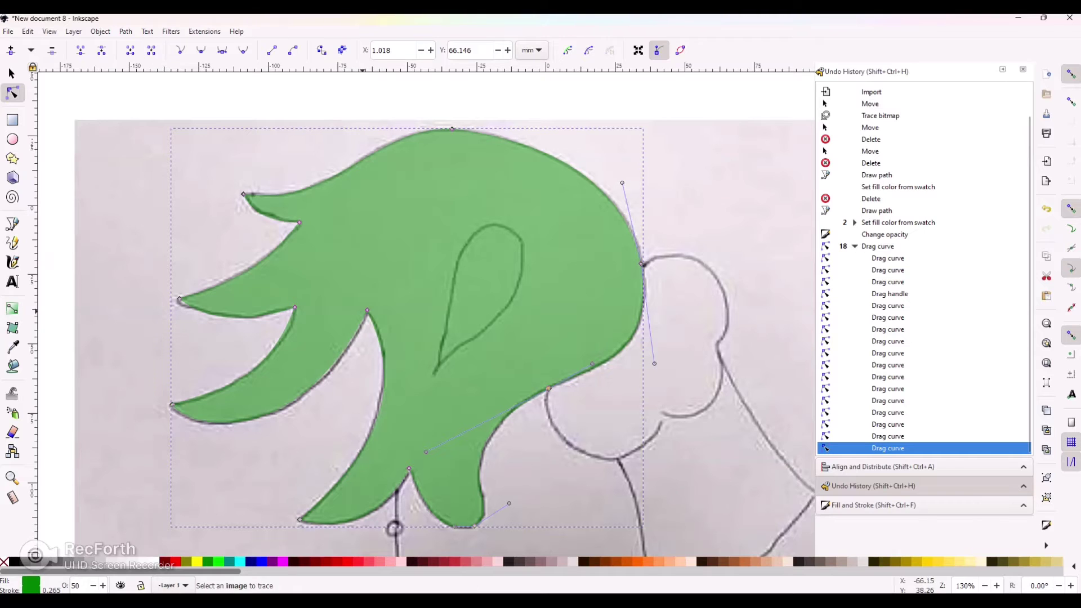
Step: Refine the upper edge of the long curved spike below the middle left one by adjusting the handles at both ends
click(295, 307)
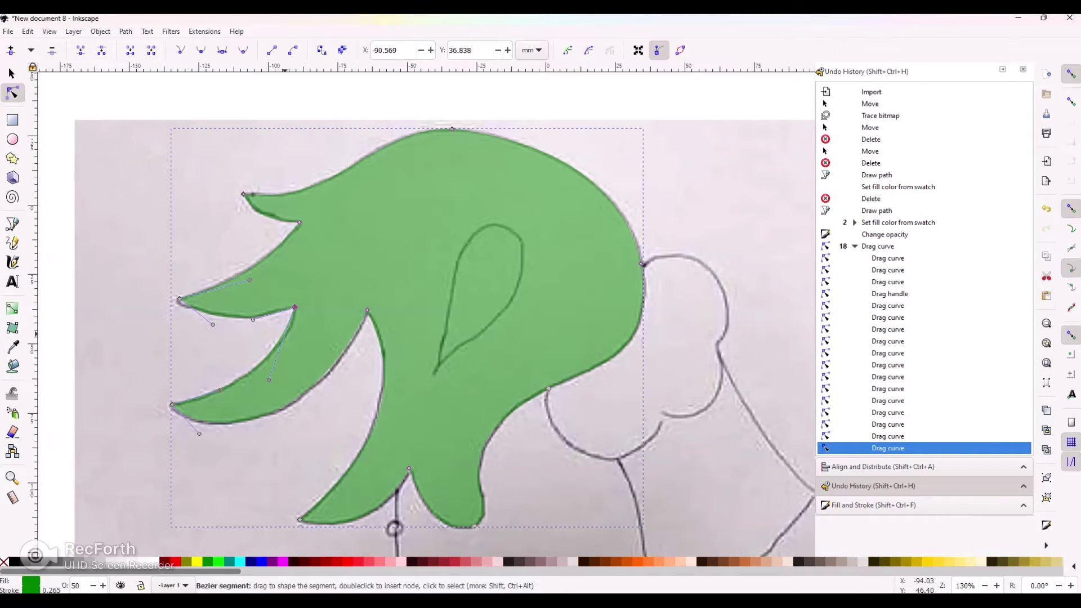
drag(272, 376, 279, 372)
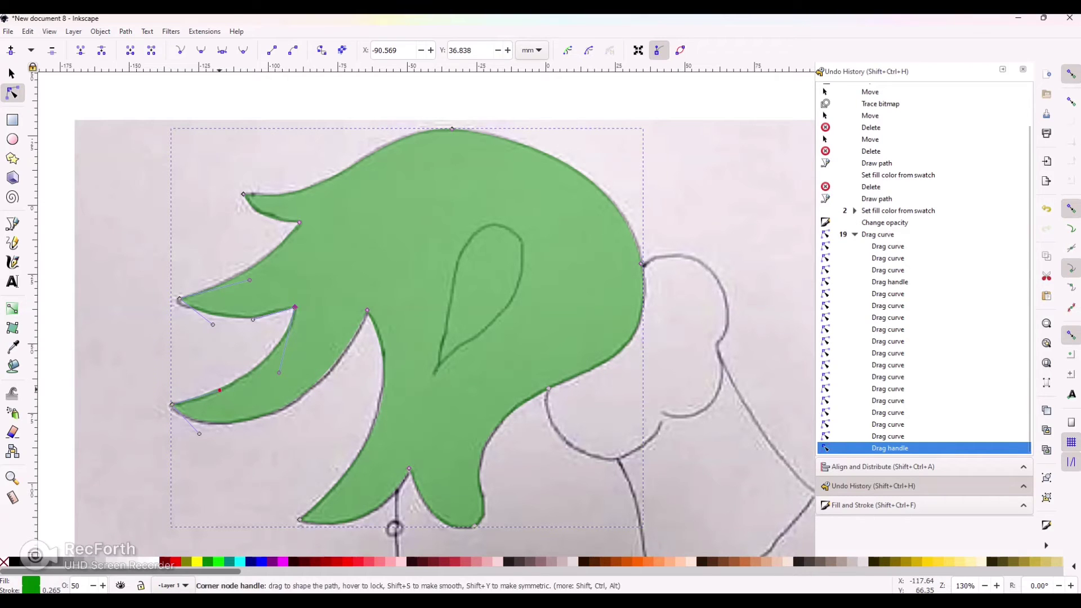
drag(218, 394, 218, 394)
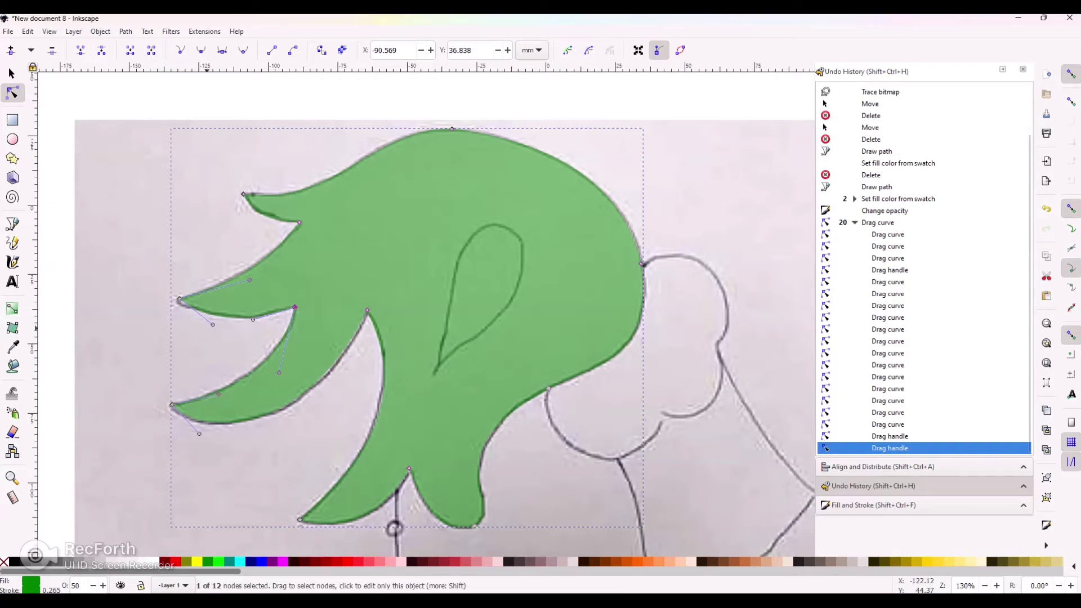
click(178, 298)
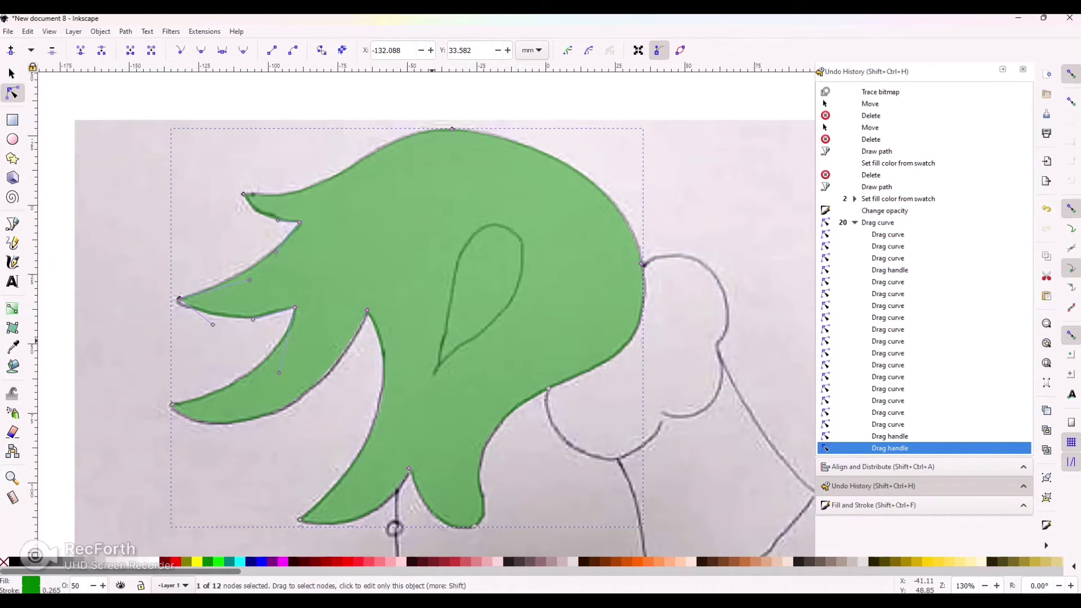
Step: Draw a closed three-node straight-segment Bezier path over the sketched teardrop inside the green shape and fill it black
click(12, 224)
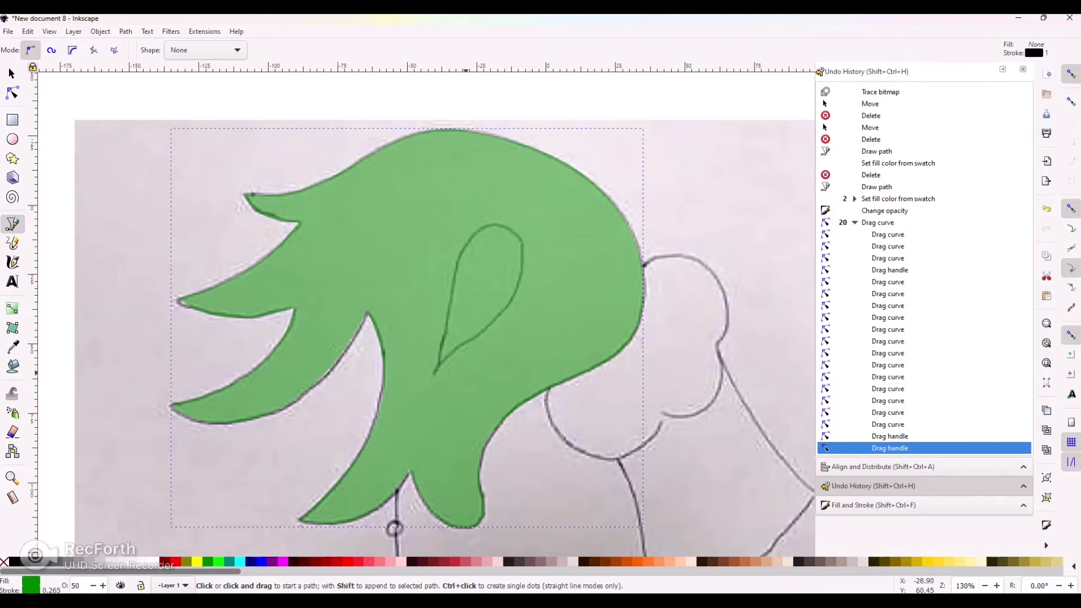
click(437, 371)
click(478, 231)
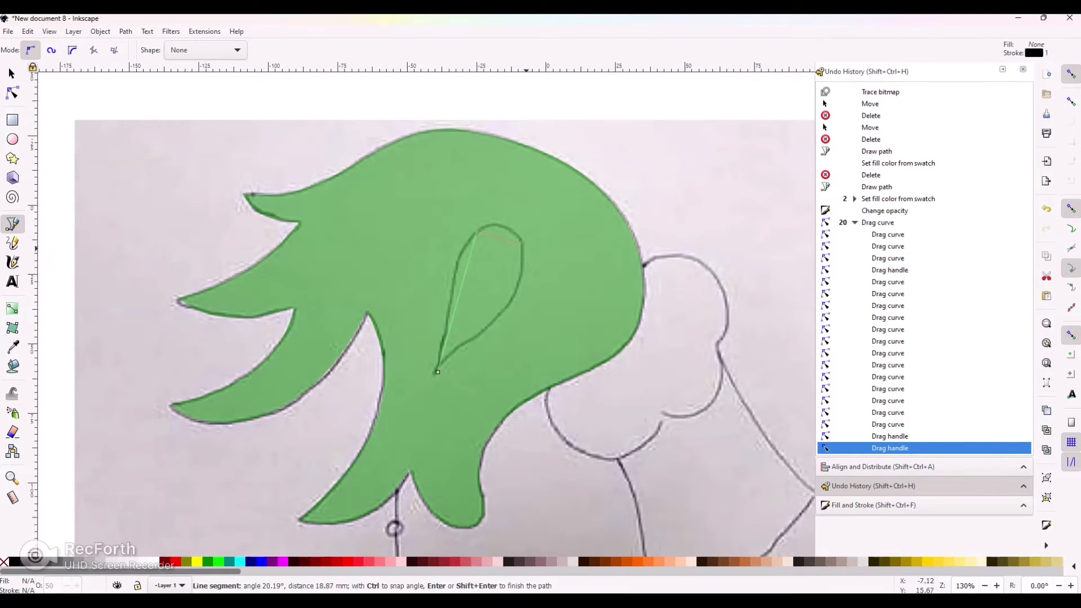
click(518, 258)
click(437, 372)
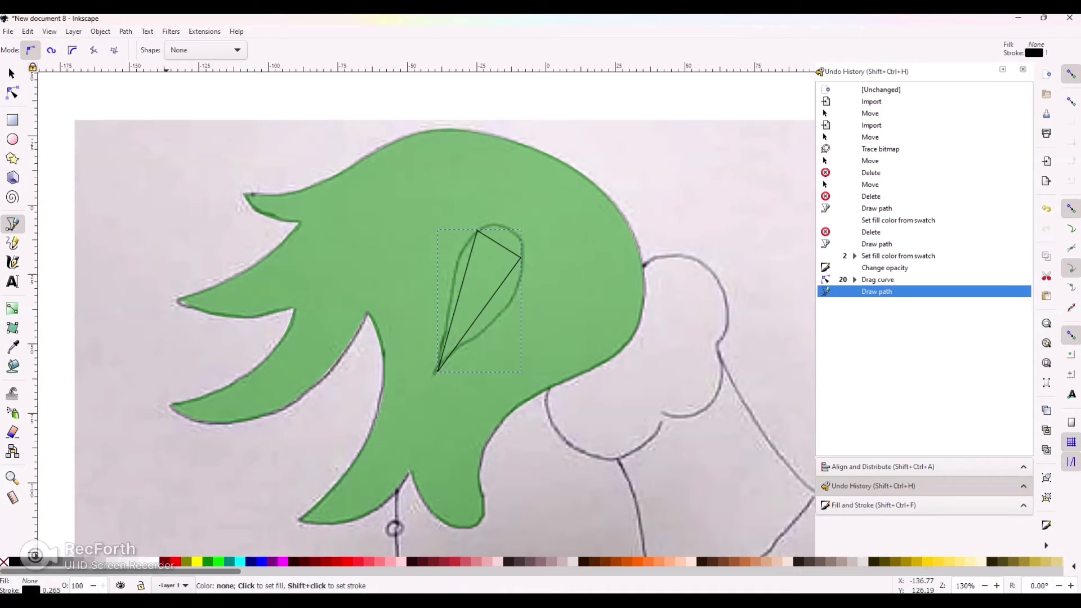
click(14, 561)
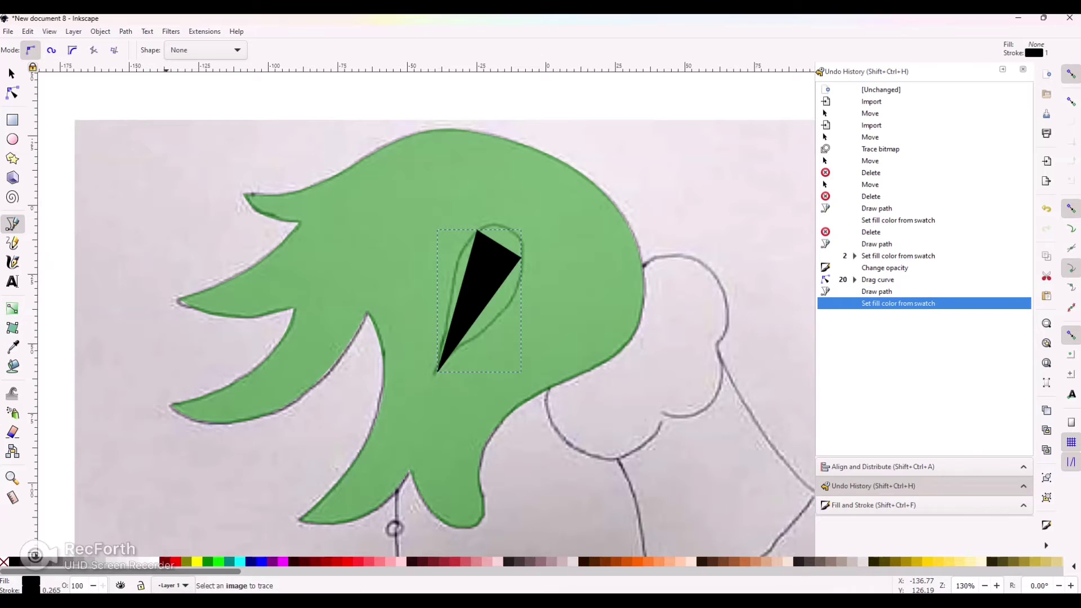
Step: Bend the black path's three segments to the sketched teardrop, repositioning its right node and adjusting the handles
click(12, 93)
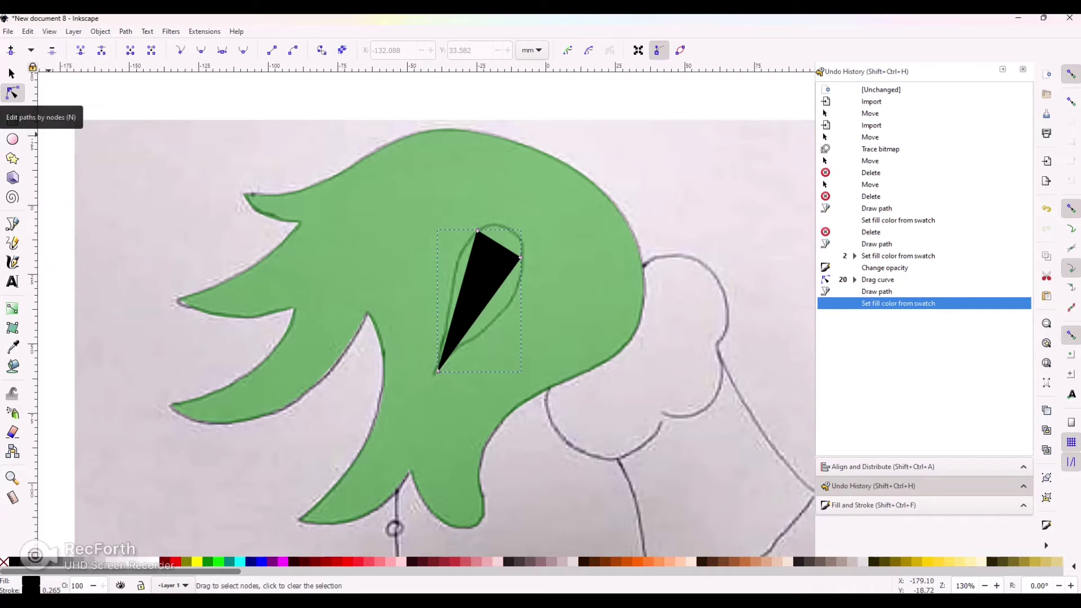
drag(499, 243, 502, 232)
mouse_move(466, 276)
mouse_down()
mouse_move(453, 272)
mouse_move(508, 302)
mouse_move(513, 295)
mouse_up()
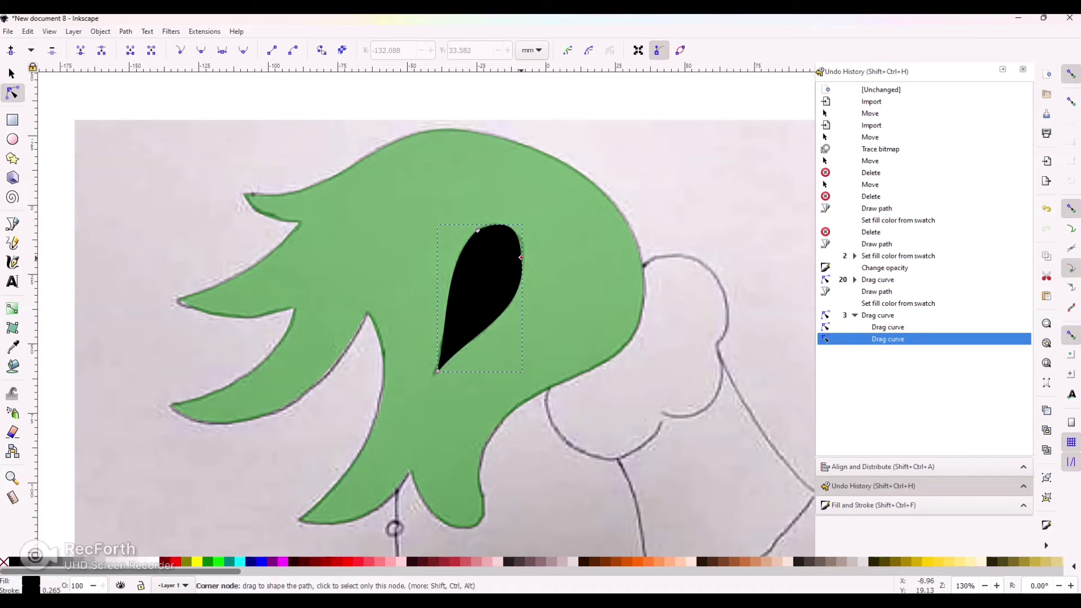
drag(520, 257, 525, 233)
drag(532, 310, 526, 308)
key(s)
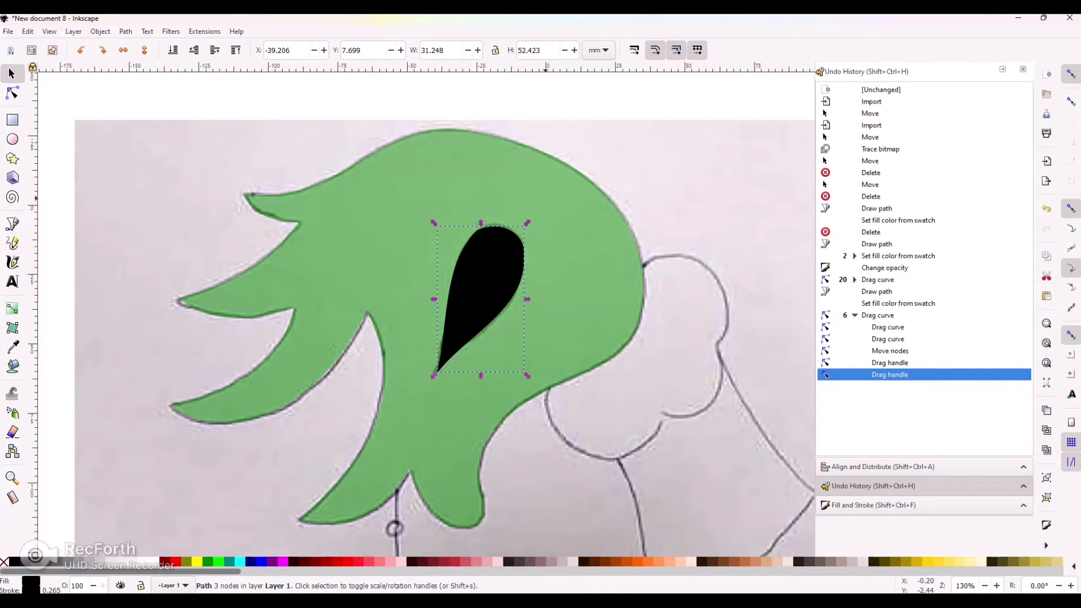
key(Escape)
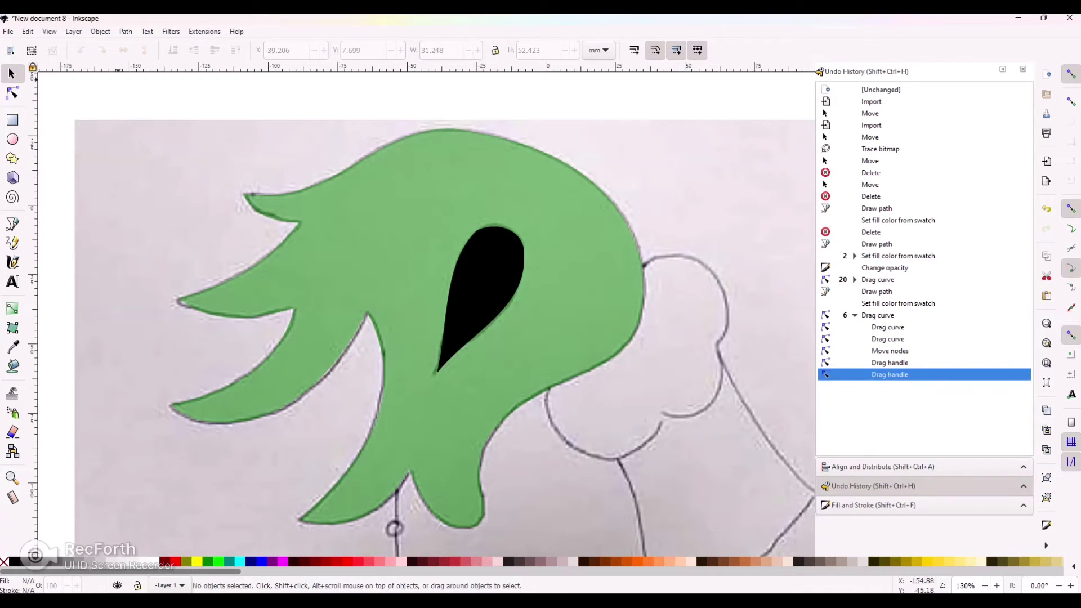
click(100, 31)
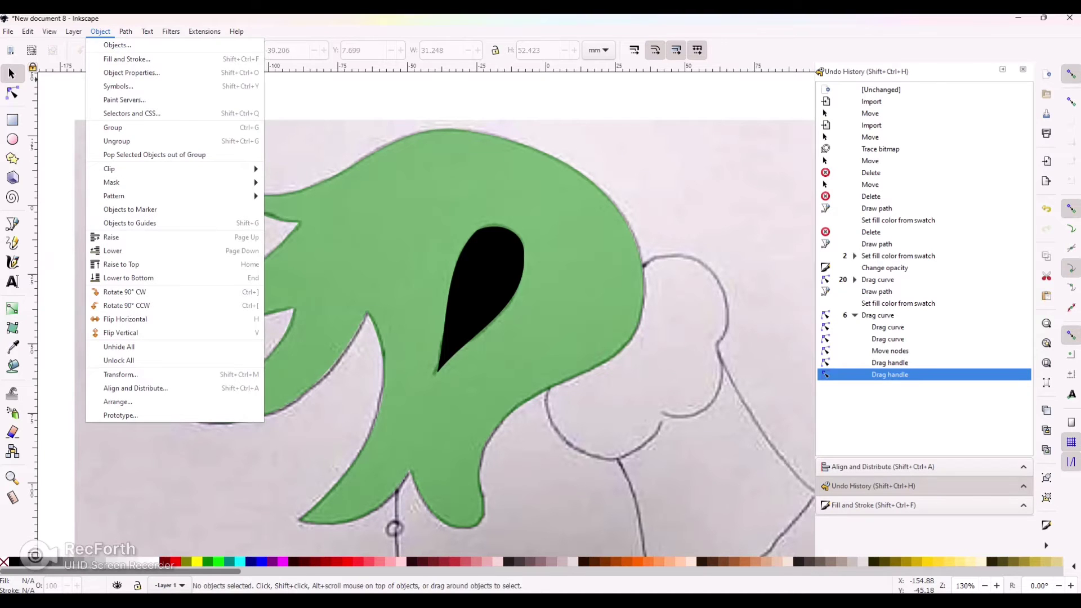
key(Right)
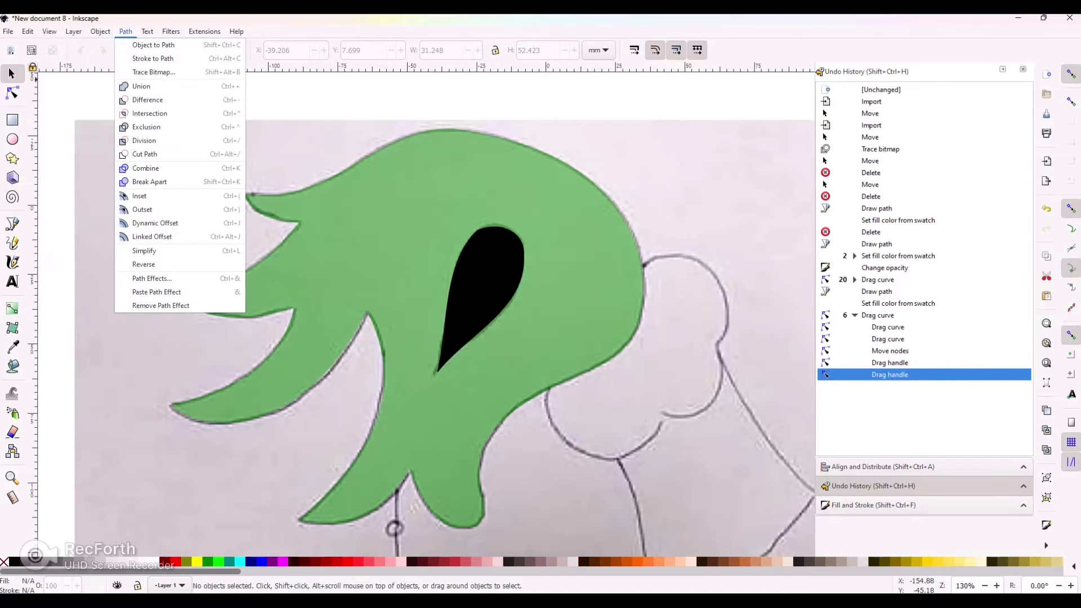
key(Down)
key(Down)
key(Down)
key(Down)
key(Down)
key(Up)
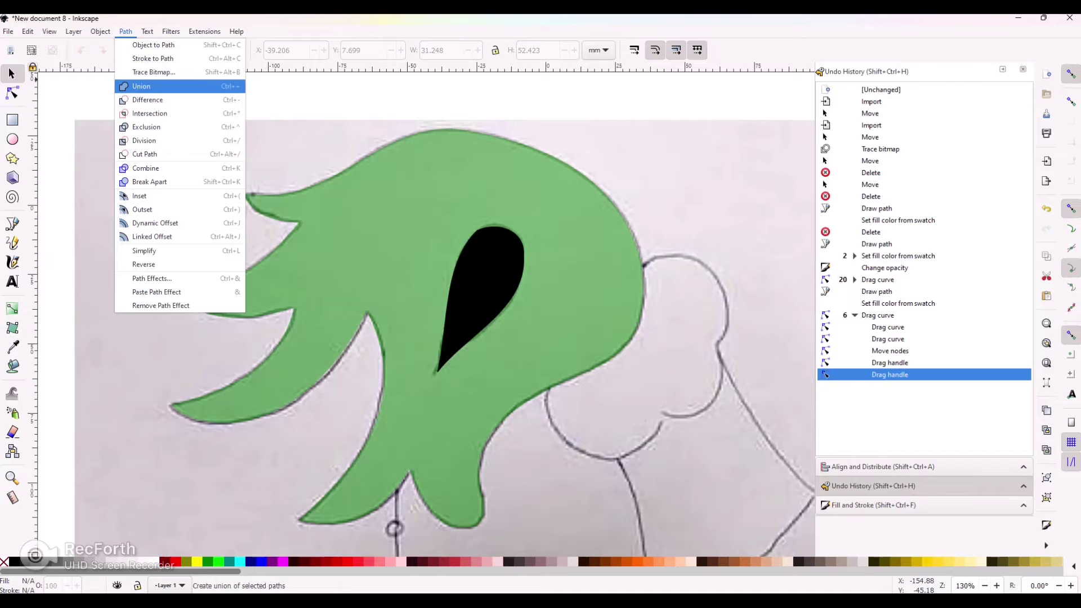
key(Down)
key(Down)
key(Down)
key(Down)
key(Down)
key(Down)
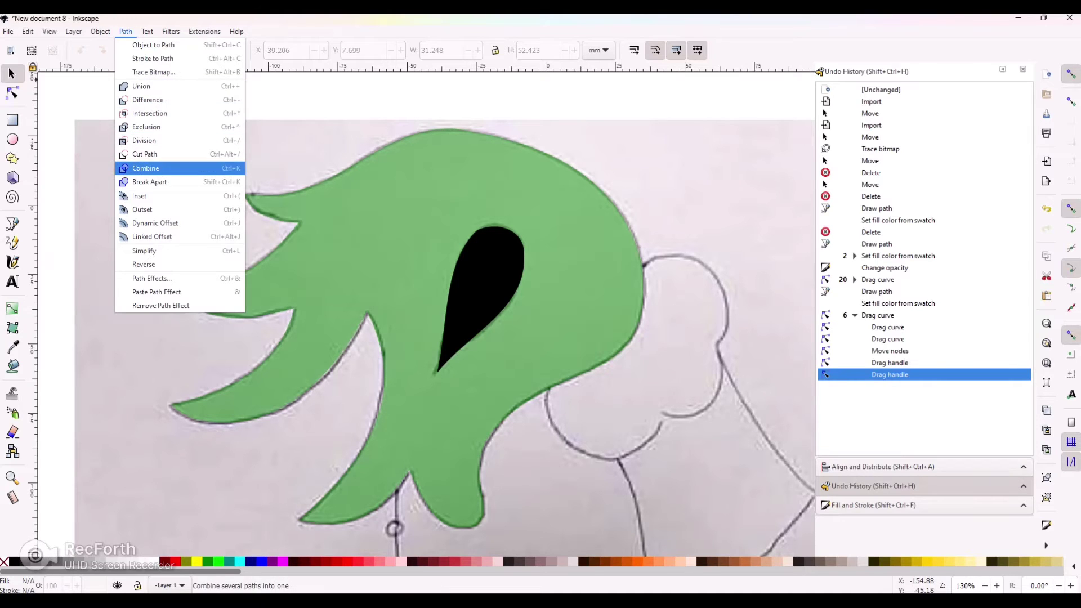
key(Down)
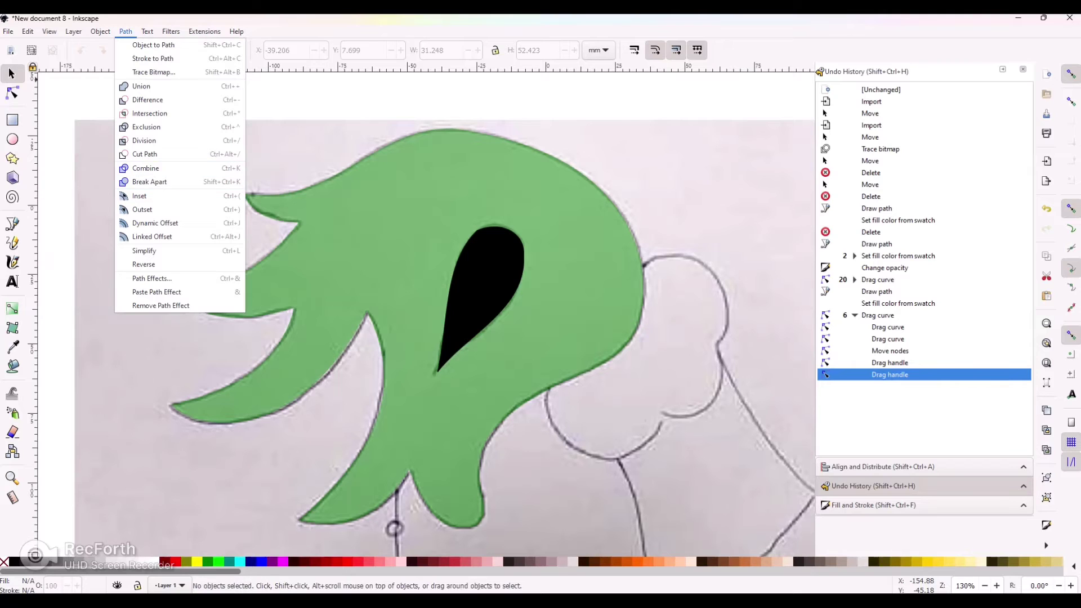
Step: Cut the black teardrop out of the green shape with the Difference path operation
click(482, 297)
click(483, 297)
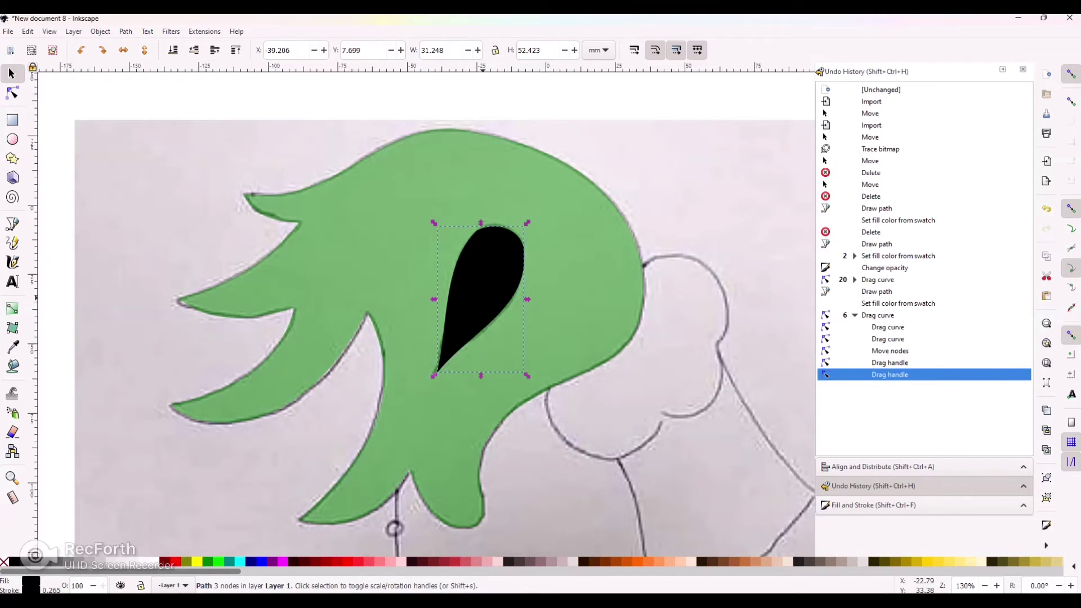
shift+click(394, 192)
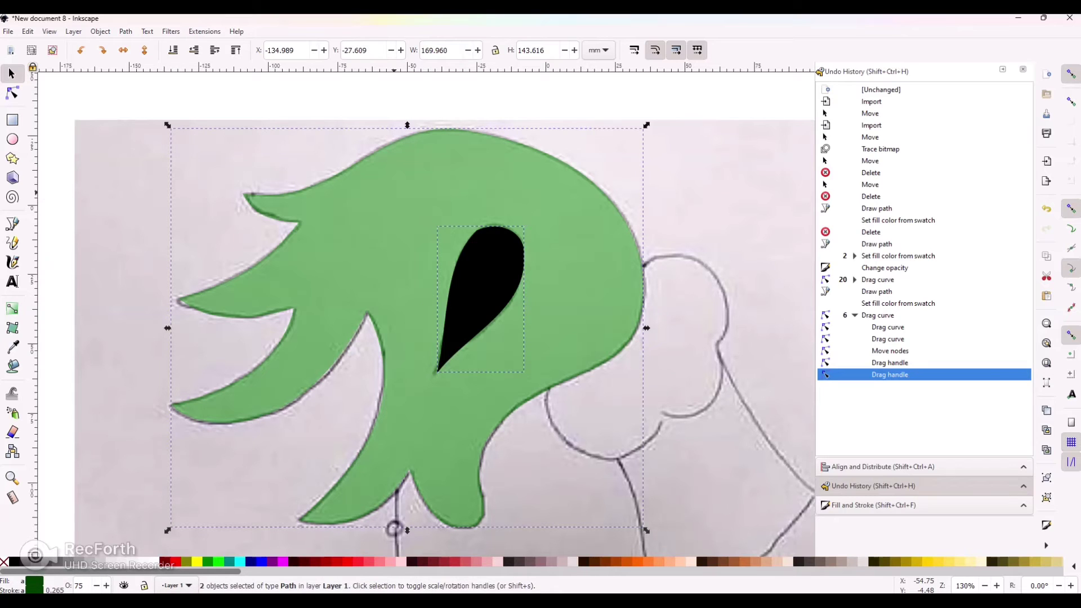
click(126, 32)
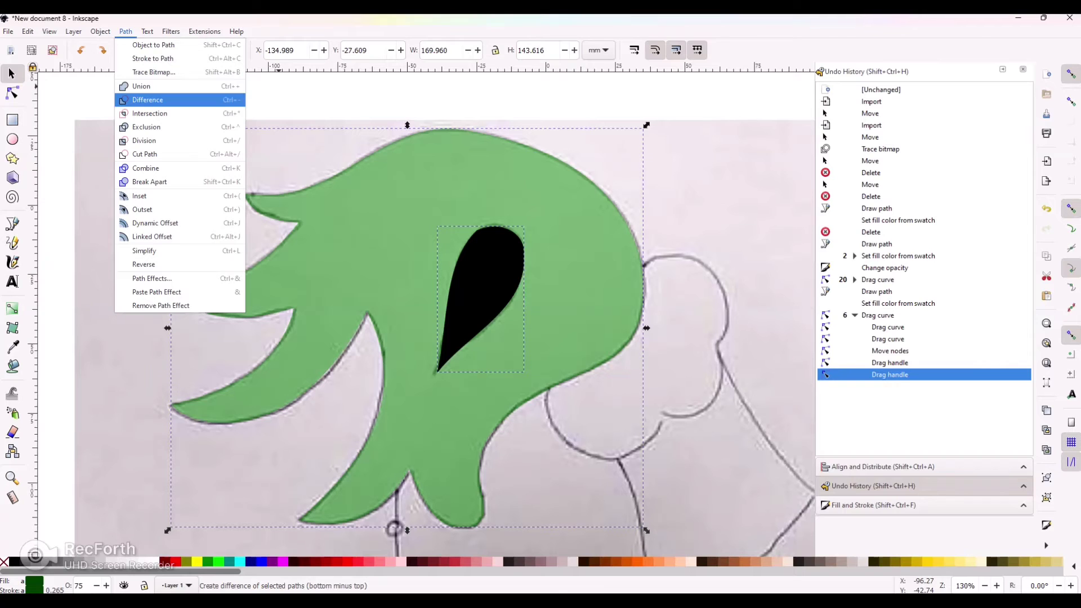
click(147, 99)
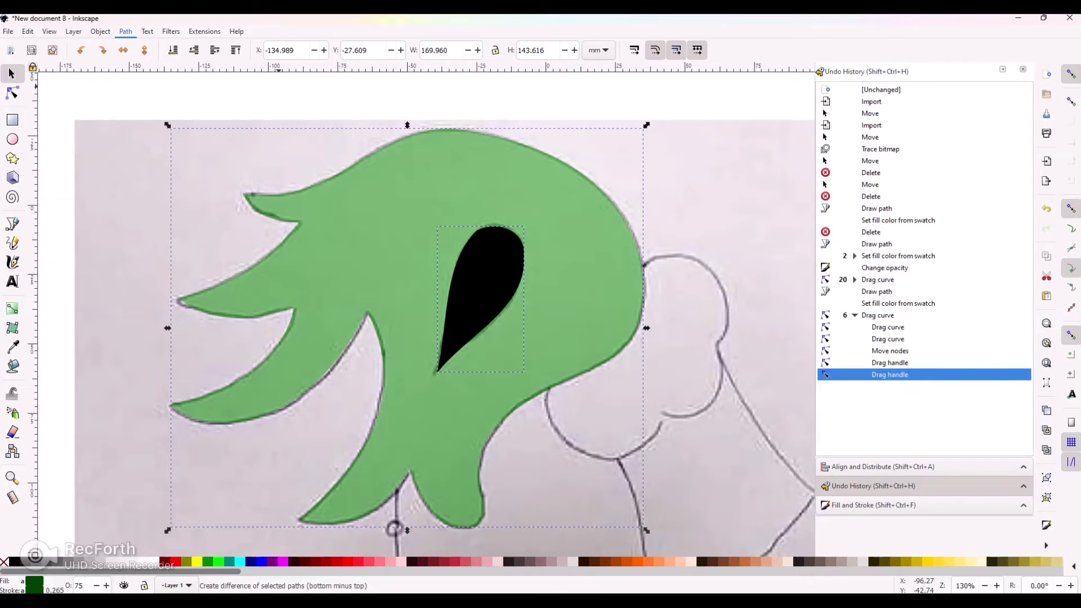
key(ctrl+minus)
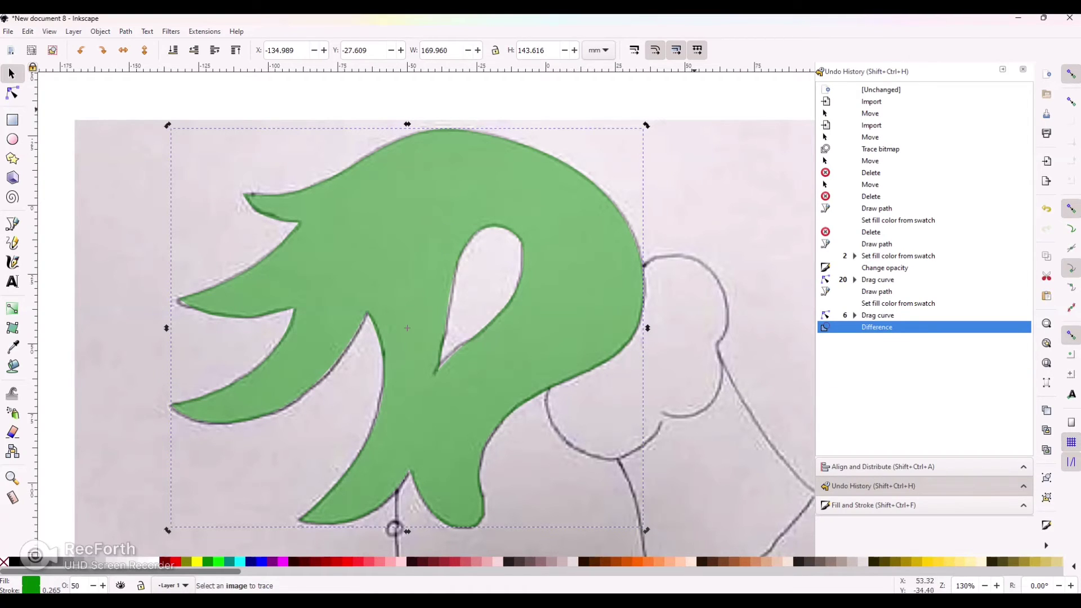
Step: Try moving the green shape to check its teardrop cut-out, and undo the move
mouse_move(547, 343)
mouse_down()
mouse_move(510, 96)
mouse_move(538, 333)
mouse_up()
key(ctrl+z)
key(Escape)
Step: Start a straight-segment Bezier path at the right end of the scalloped cuff and trace the right zigzag edge down to its lowest point
scroll(445, 314, down, 10)
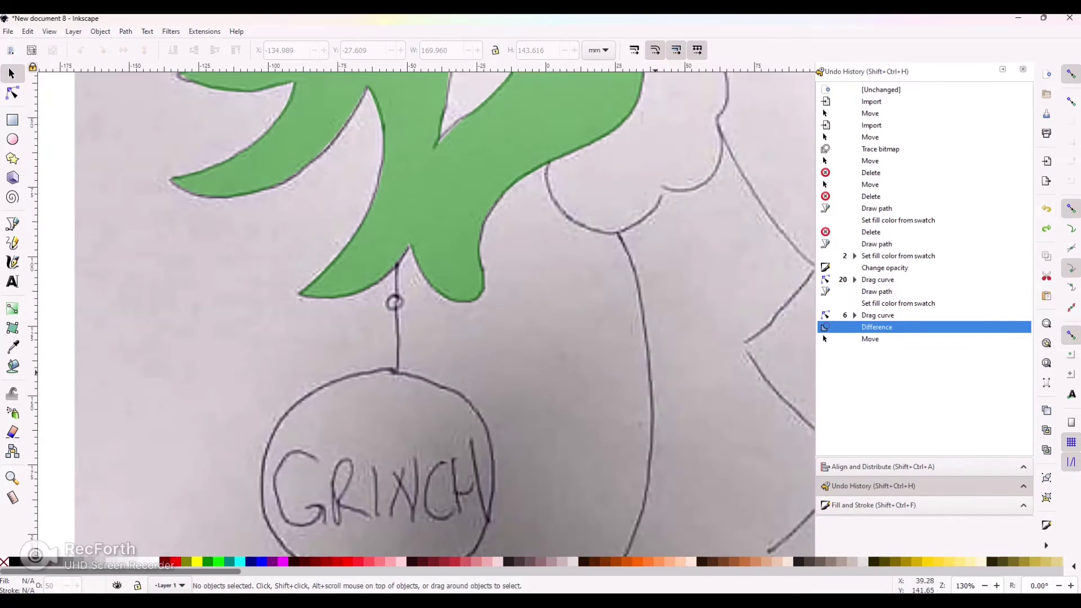
scroll(653, 370, down, 4)
key(minus)
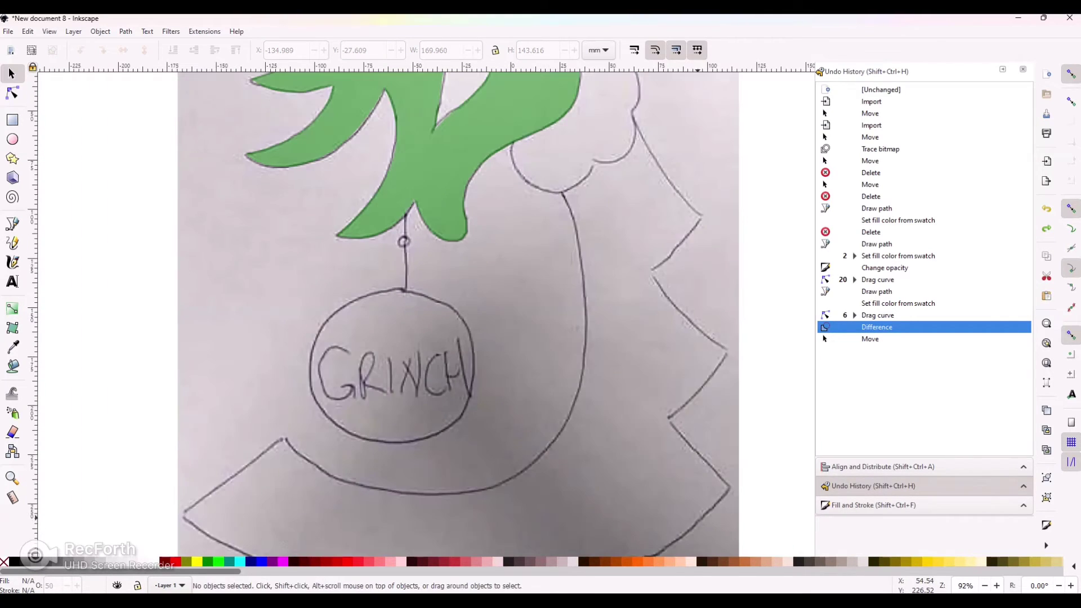
scroll(445, 314, down, 2)
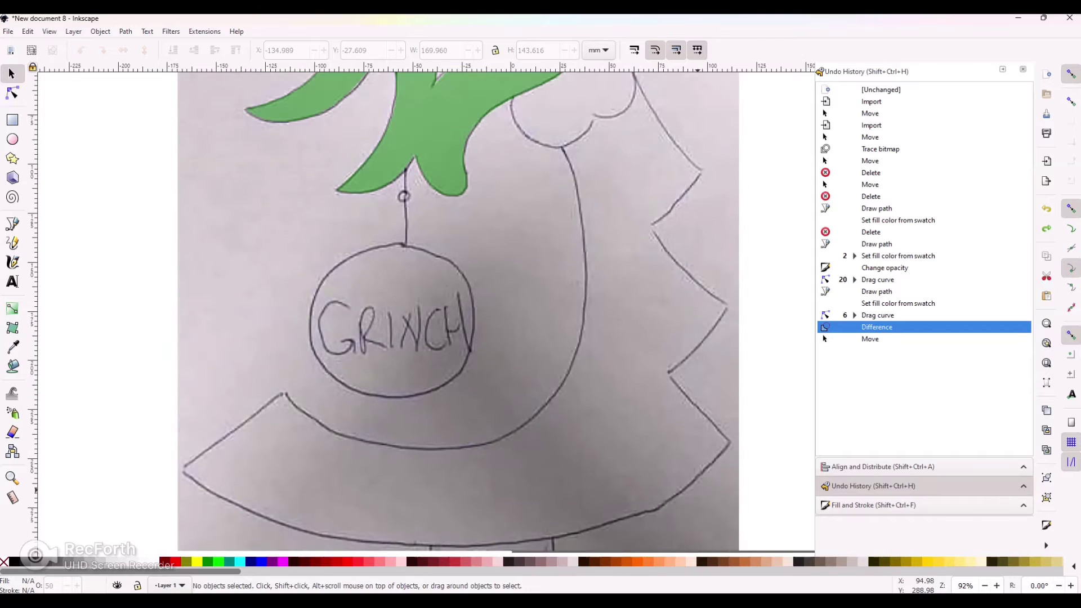
key(b)
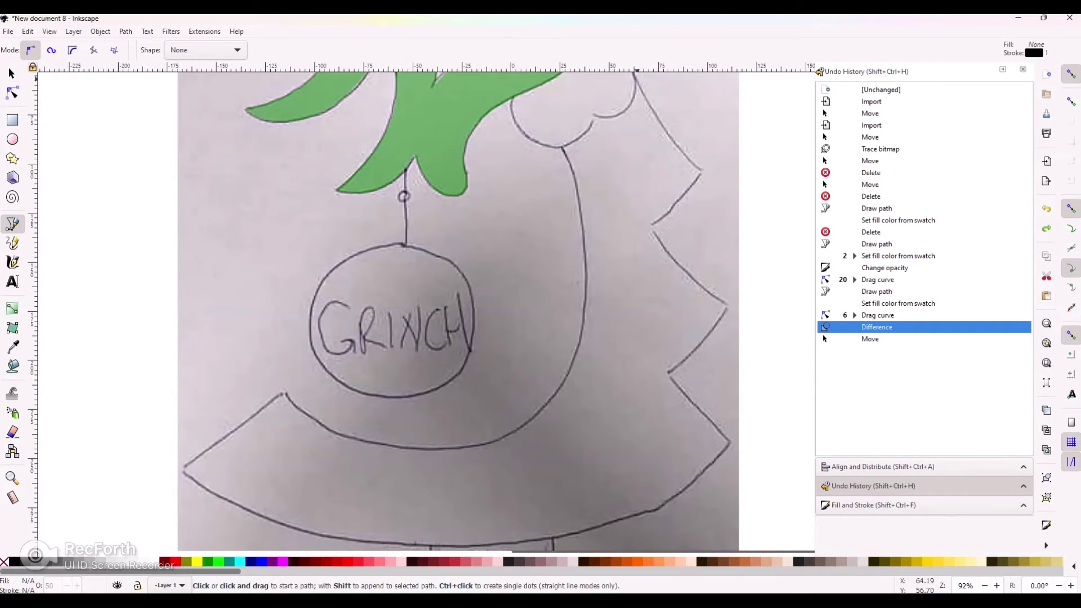
click(636, 77)
click(700, 170)
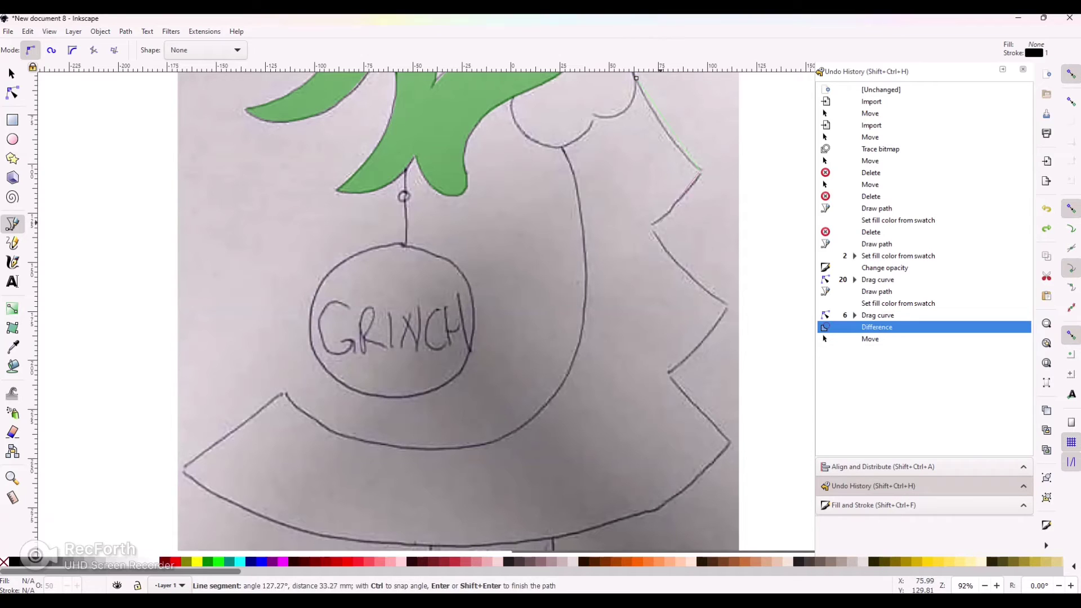
click(651, 224)
click(726, 307)
click(669, 371)
click(727, 443)
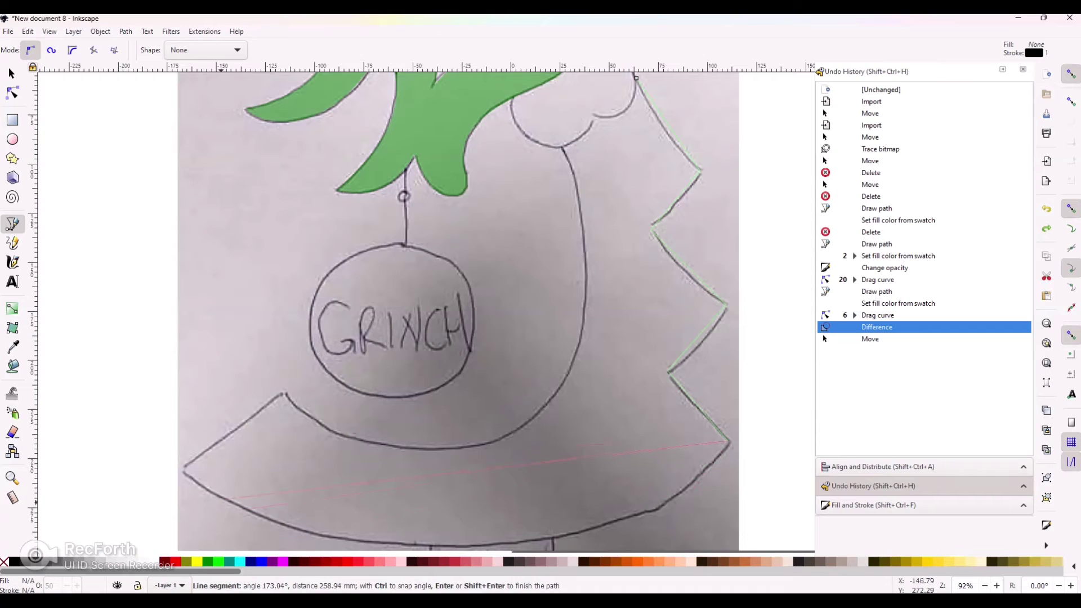
Step: Continue the path across the base to the far left point, around the inner curve with straight segments, and close it along the cuff
click(186, 468)
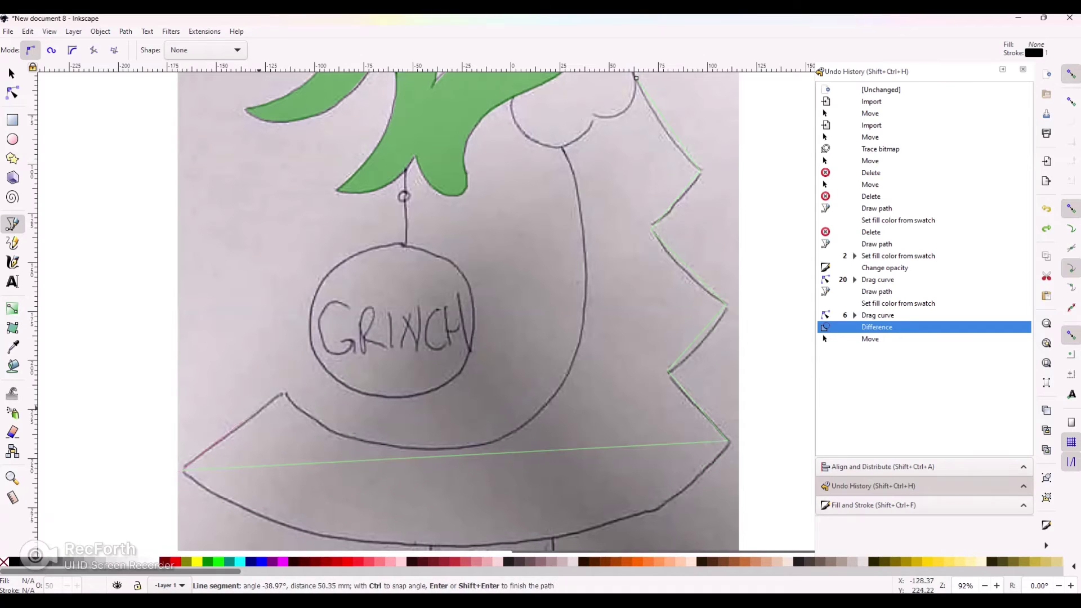
click(284, 394)
click(558, 388)
click(562, 147)
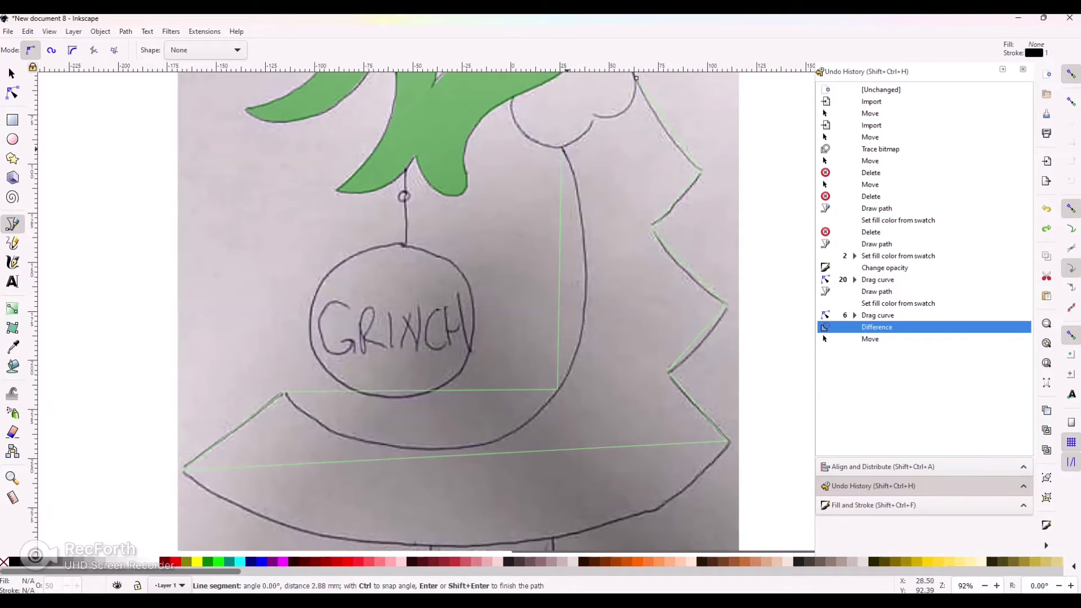
click(592, 115)
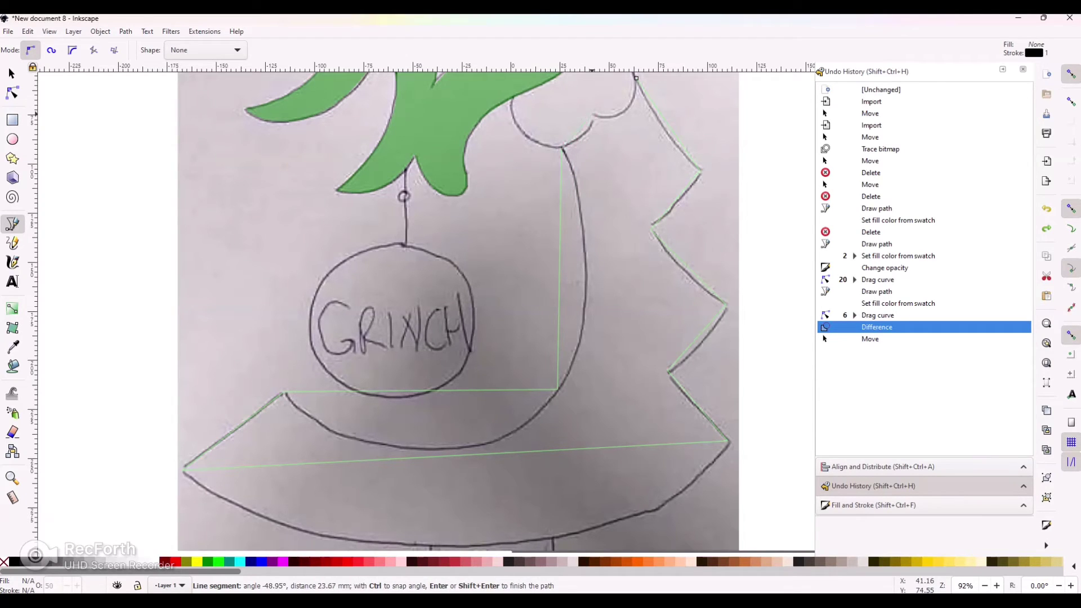
click(636, 78)
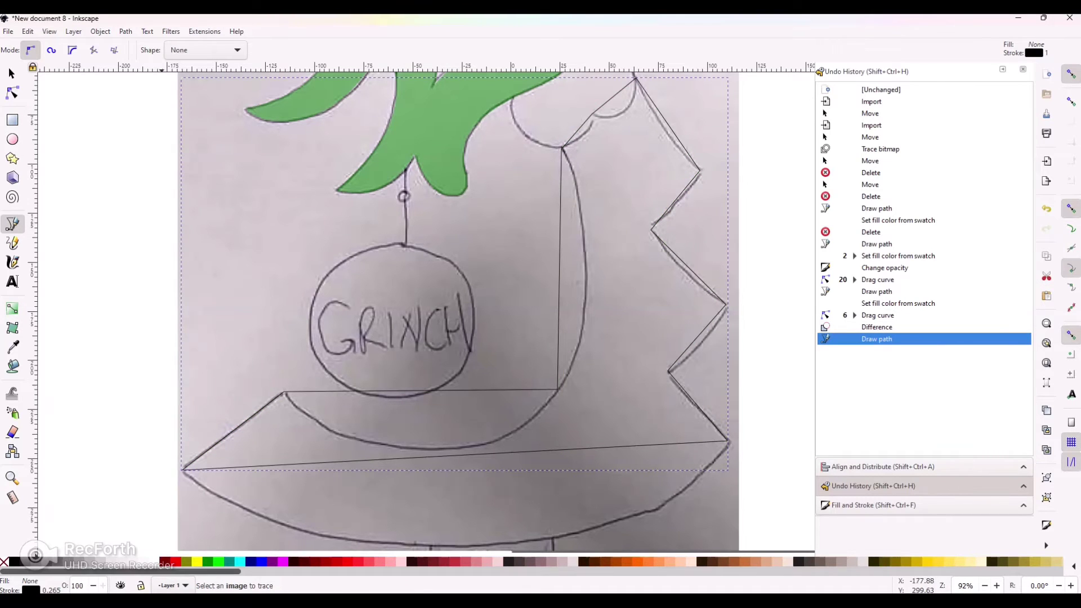
Step: Give the new zigzag-edged shape a green fill and stroke, and set its opacity to 50
click(207, 561)
shift+click(207, 561)
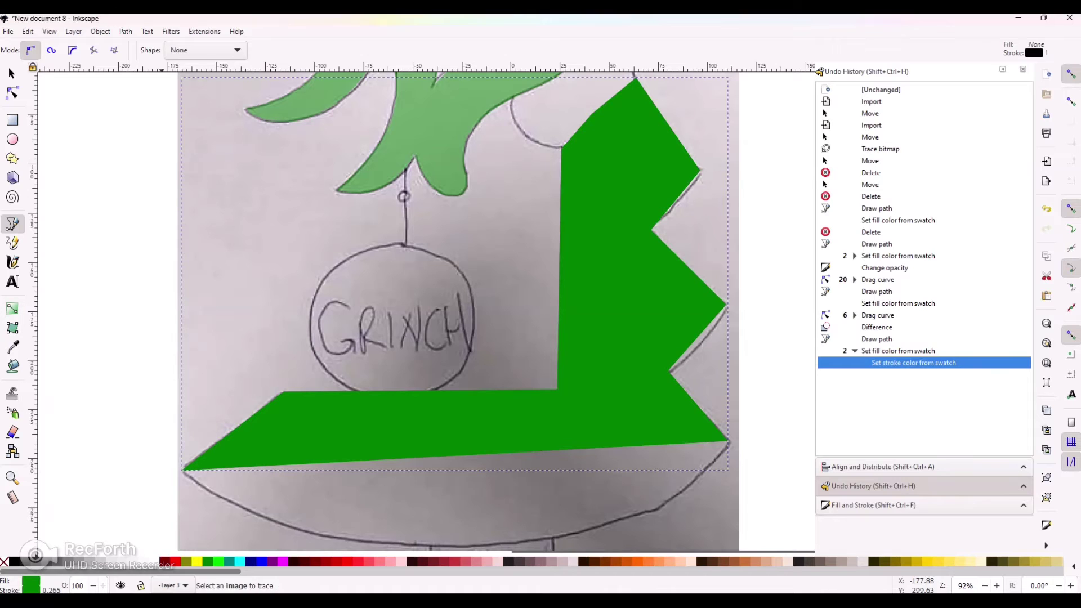
double_click(77, 585)
text(50)
key(Return)
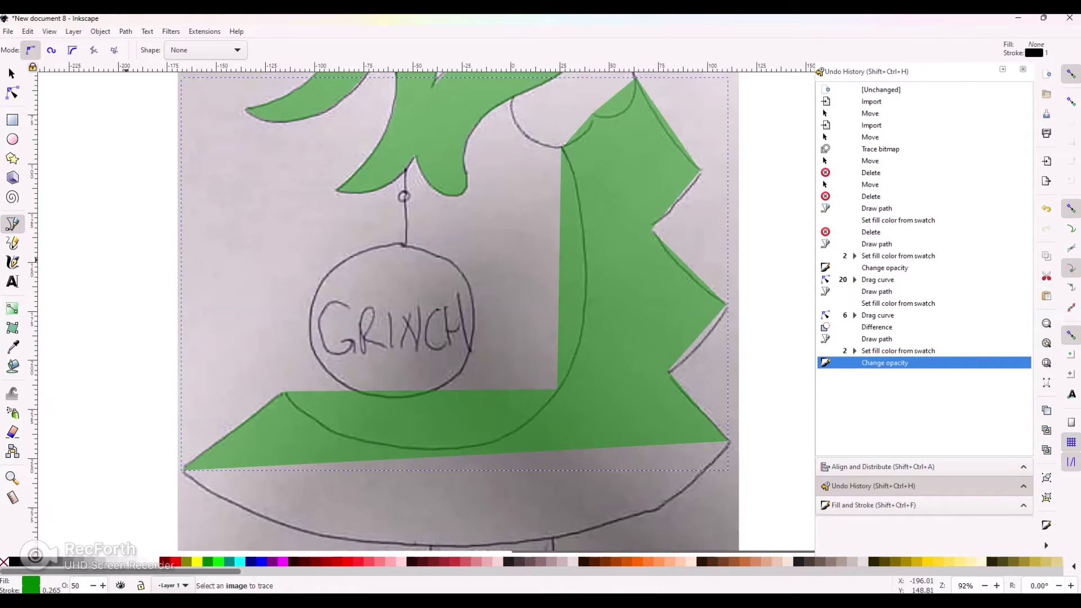
Step: Bend the straight base edge of the green zigzag shape to follow the sketch's rounded bottom line
click(12, 93)
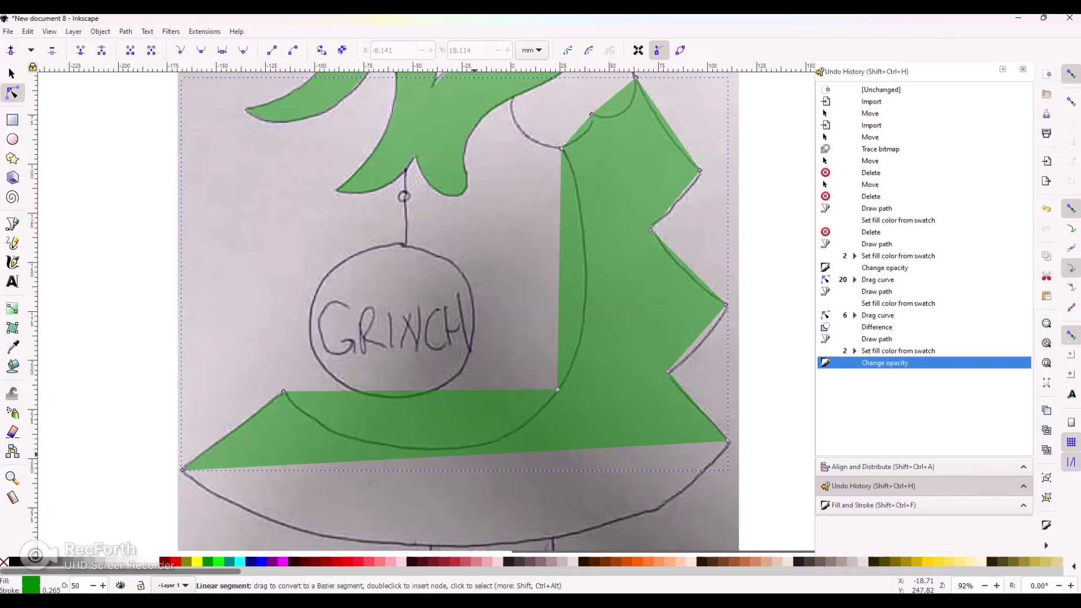
mouse_move(475, 455)
mouse_down()
mouse_move(450, 509)
mouse_move(413, 543)
mouse_up()
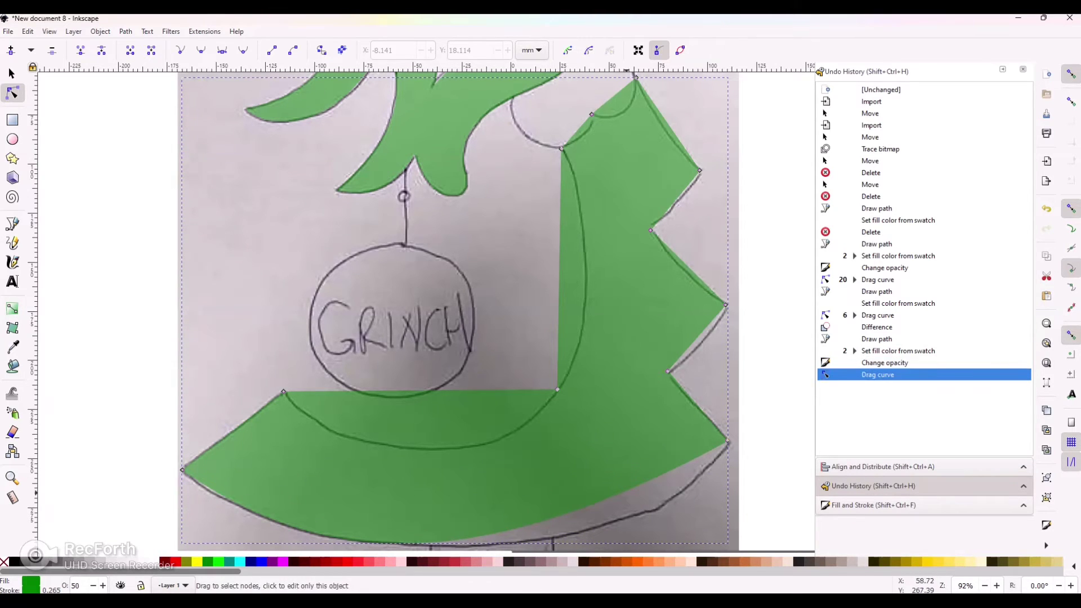
mouse_move(619, 494)
mouse_down()
mouse_move(640, 505)
mouse_move(680, 493)
mouse_up()
drag(287, 509, 275, 521)
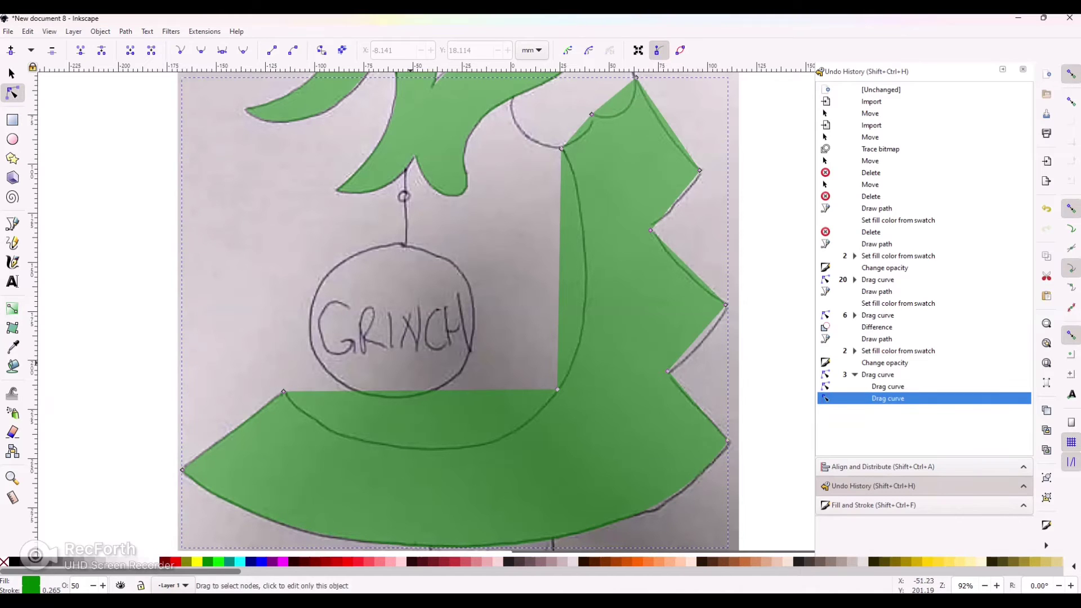
Step: Curve the shape's two inner segments around the ornament area and adjust their node handles to match the sketch line
drag(441, 390, 389, 436)
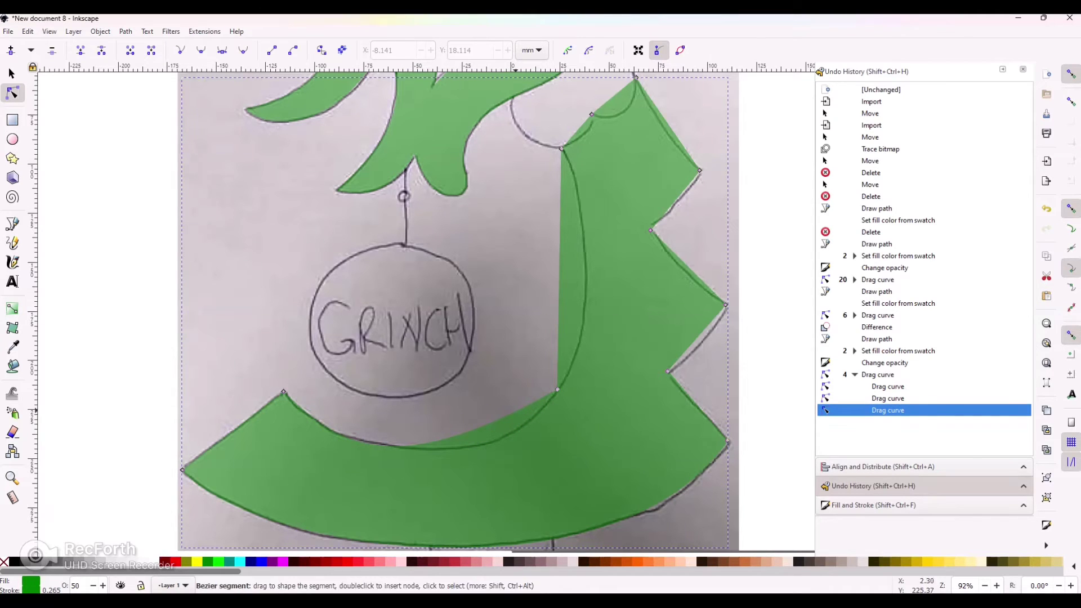
drag(520, 412, 532, 423)
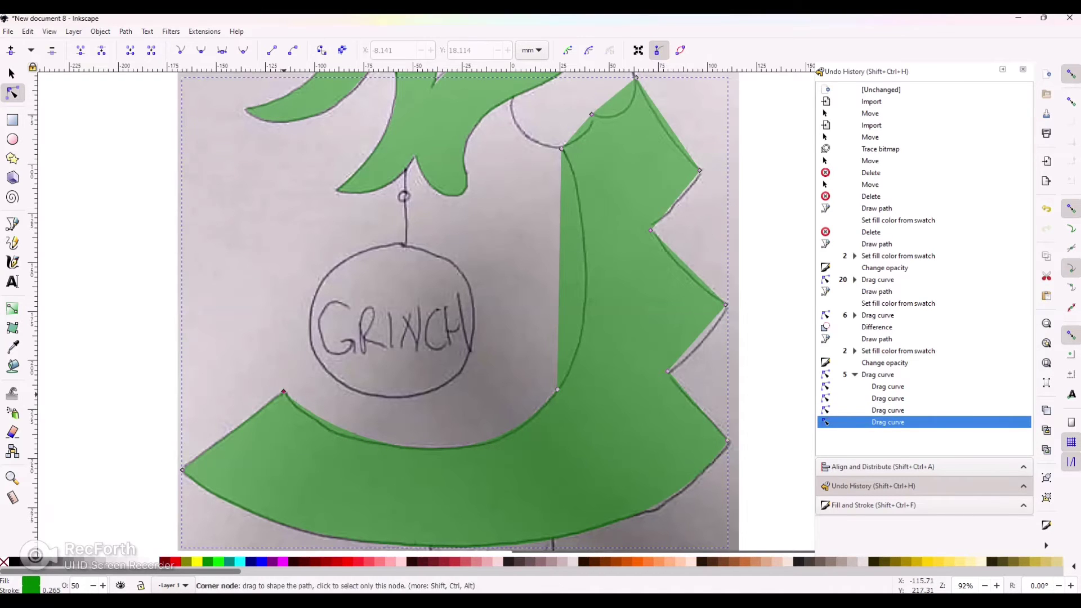
click(284, 391)
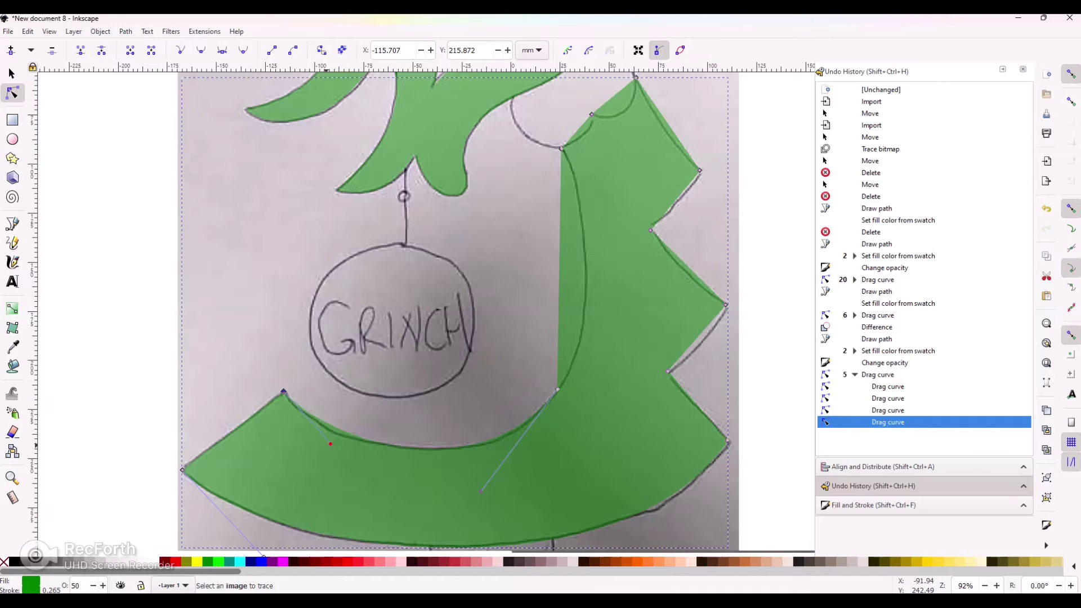
drag(331, 444, 323, 446)
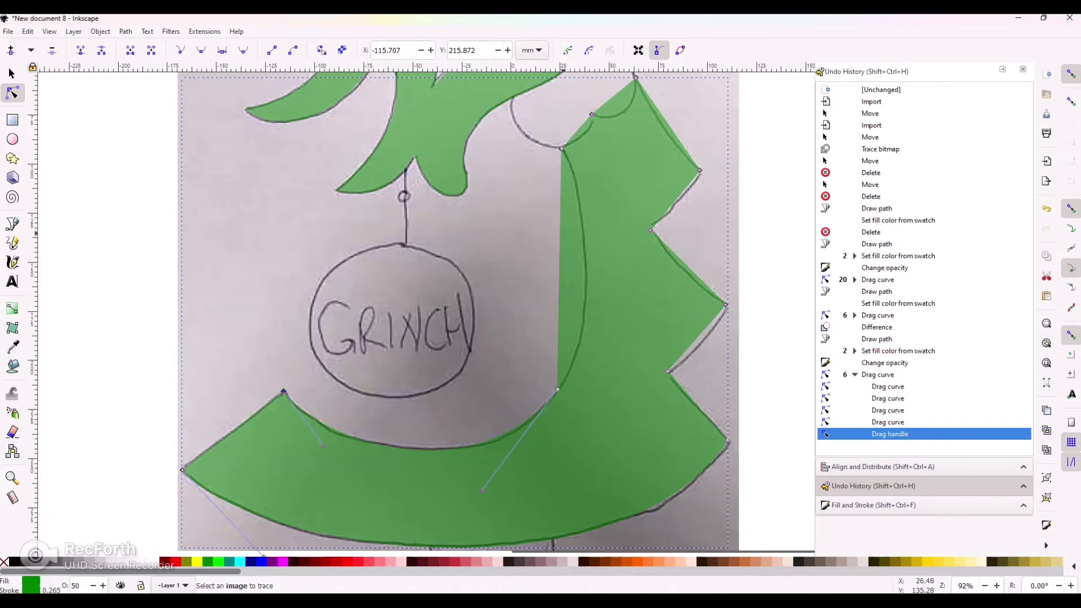
drag(560, 243, 584, 258)
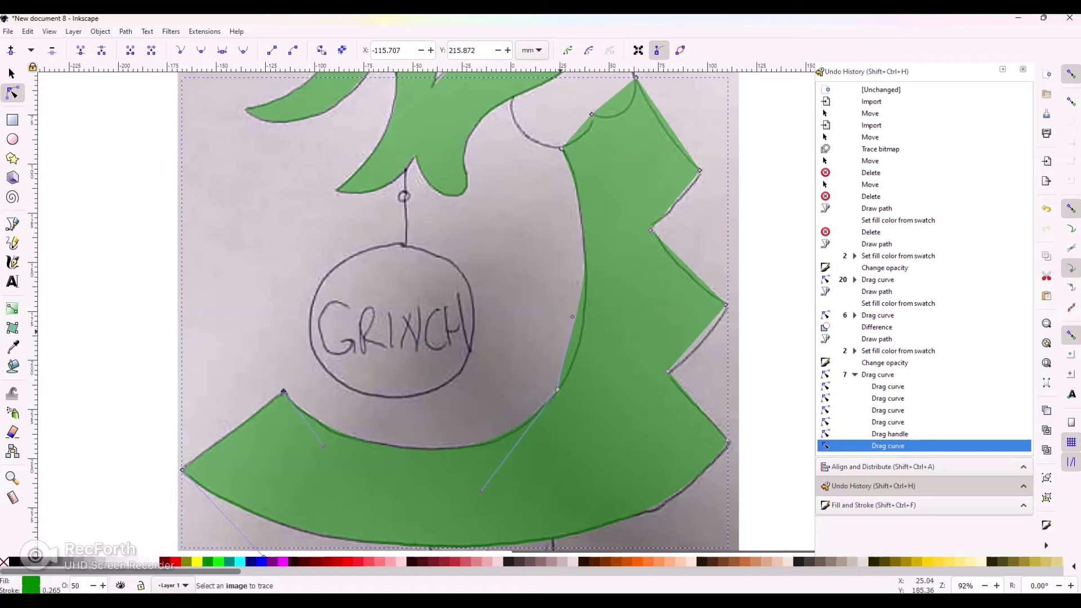
drag(573, 317, 580, 356)
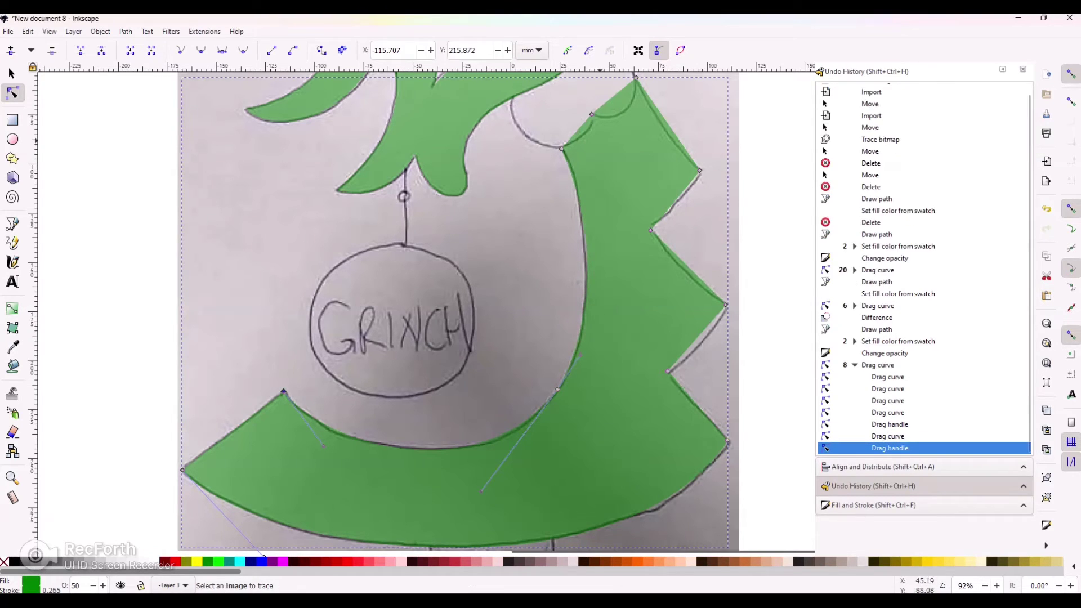
Step: Bend the scalloped cuff segments and the right zigzag edges of the green shape to match the sketch
drag(580, 128, 585, 136)
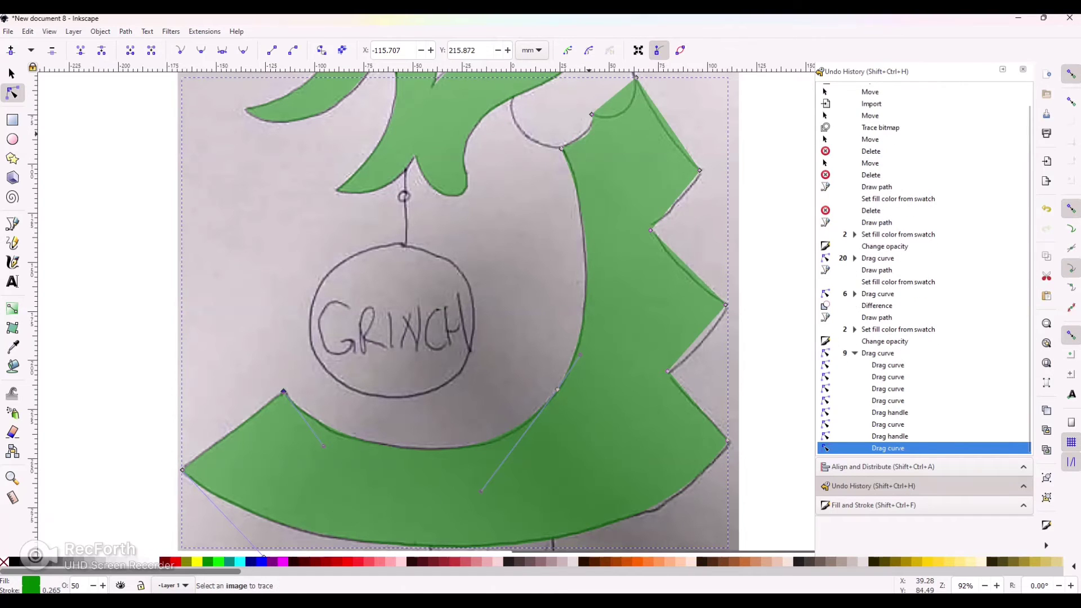
drag(612, 97, 665, 126)
drag(681, 198, 682, 196)
drag(680, 268, 680, 267)
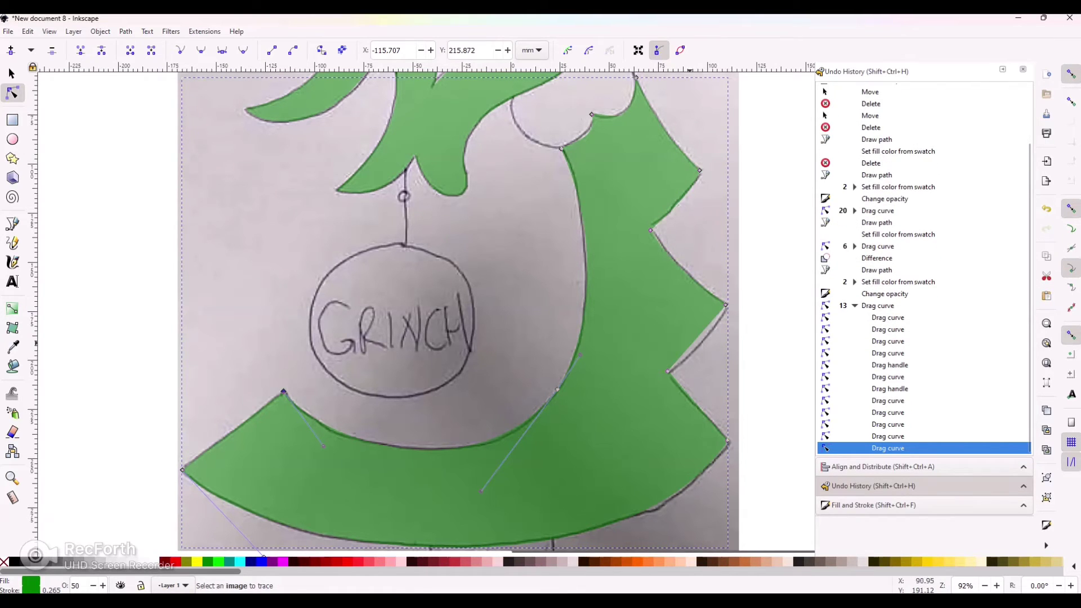
drag(694, 340, 699, 345)
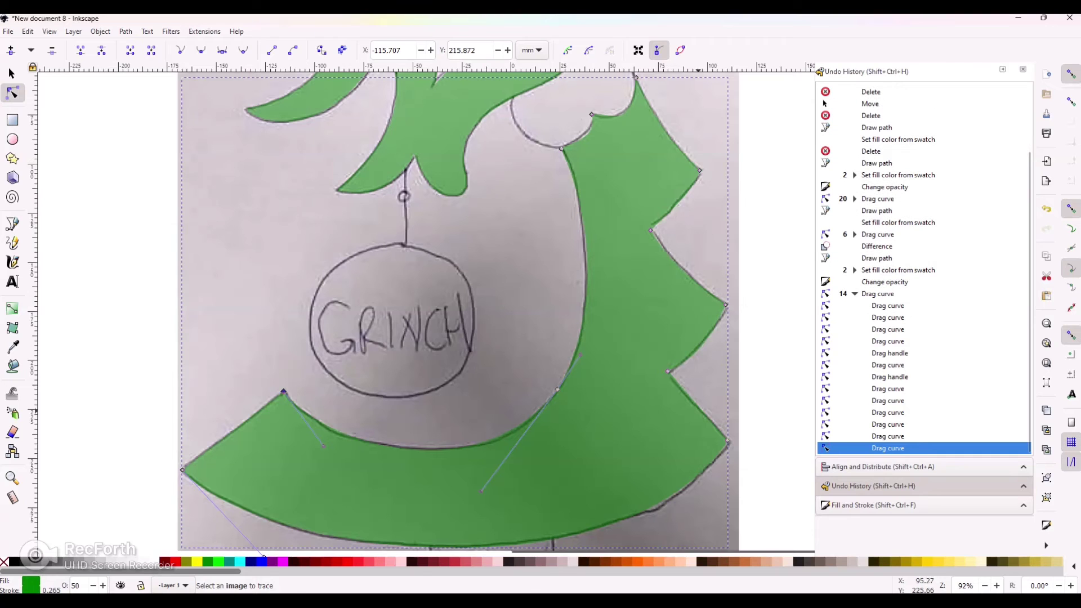
drag(695, 406, 693, 408)
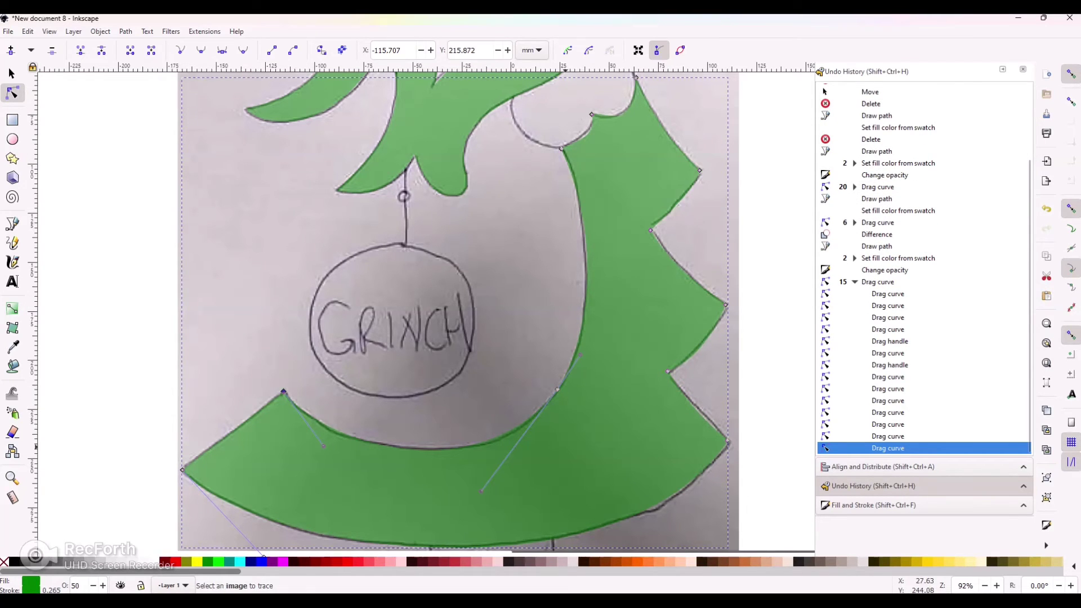
Step: Draw a circle of about 29 mm radius over the ornament sketch and set its fill and stroke to red #D40000
scroll(564, 446, up, 6)
scroll(565, 447, down, 6)
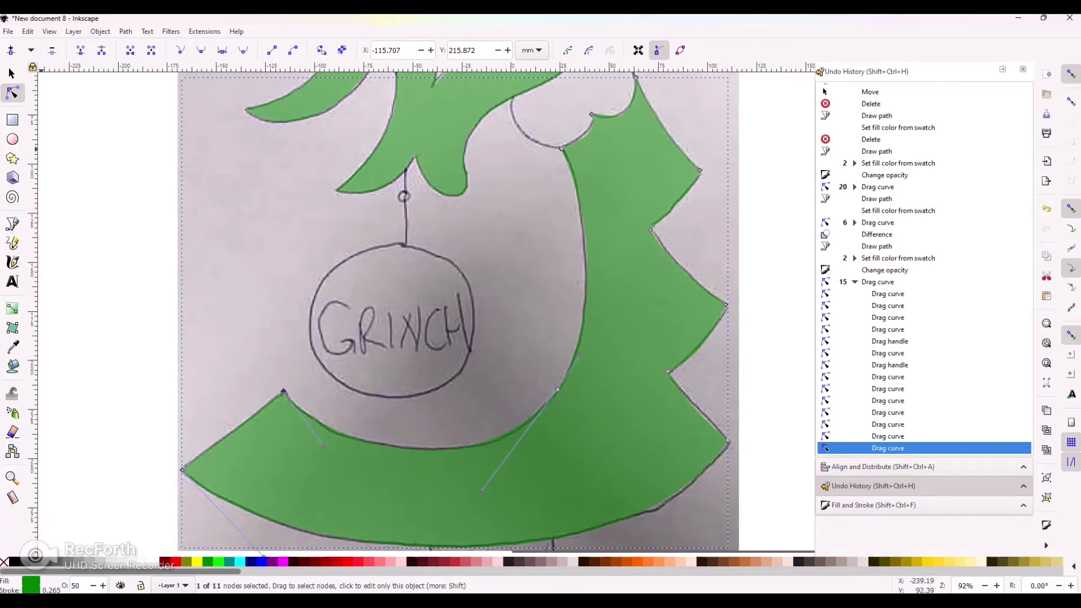
key(e)
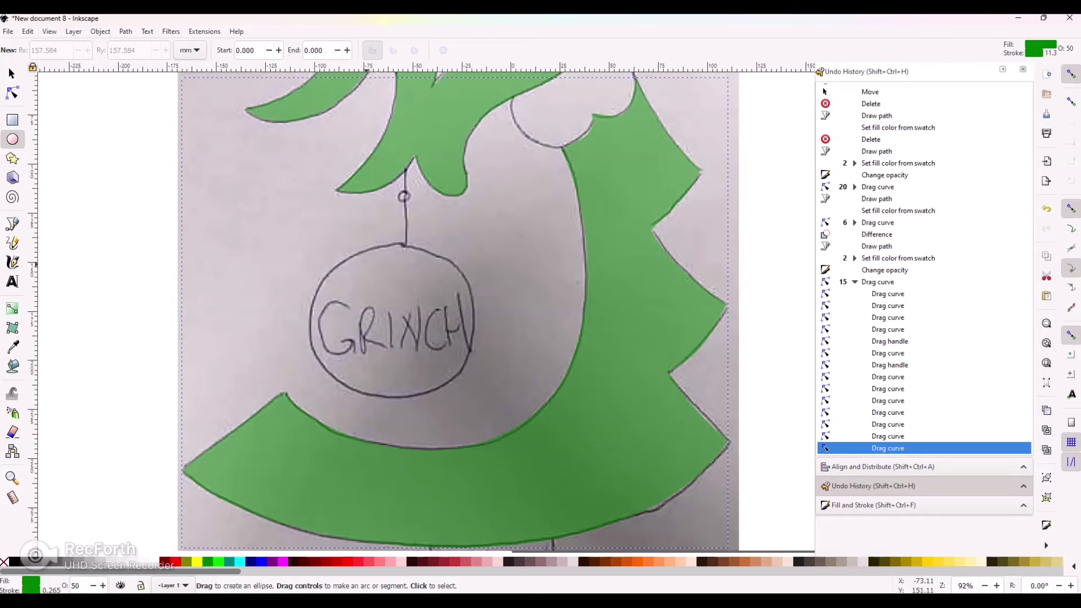
drag(375, 273, 431, 330)
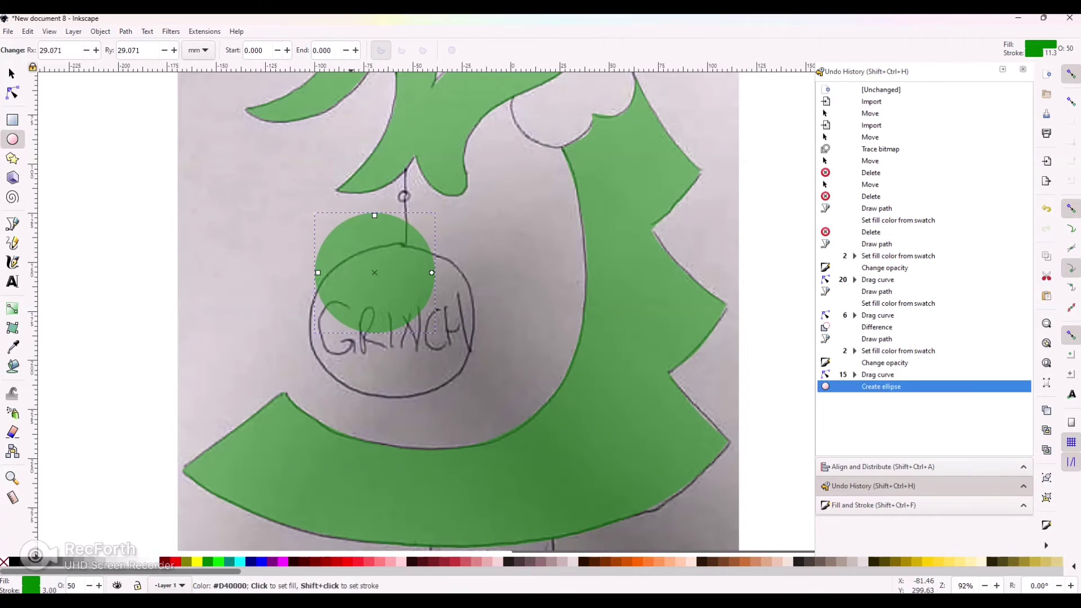
click(337, 561)
shift+click(336, 561)
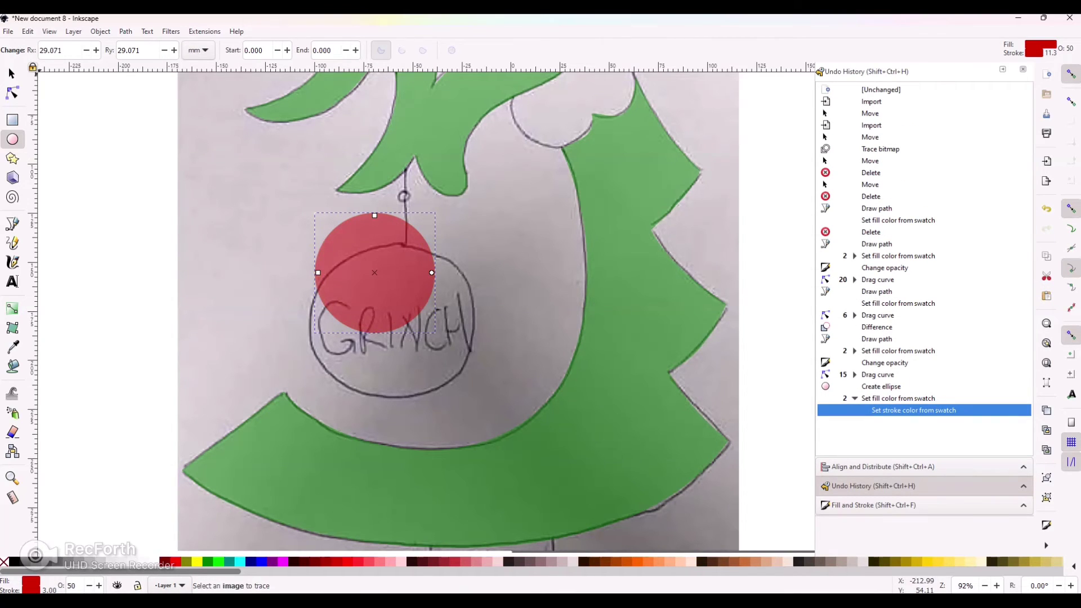
Step: Enlarge the red circle to about 79 mm wide and position it over the sketched GRINCH ornament
key(s)
drag(438, 336, 450, 348)
drag(419, 287, 444, 337)
drag(476, 397, 483, 401)
drag(434, 342, 413, 323)
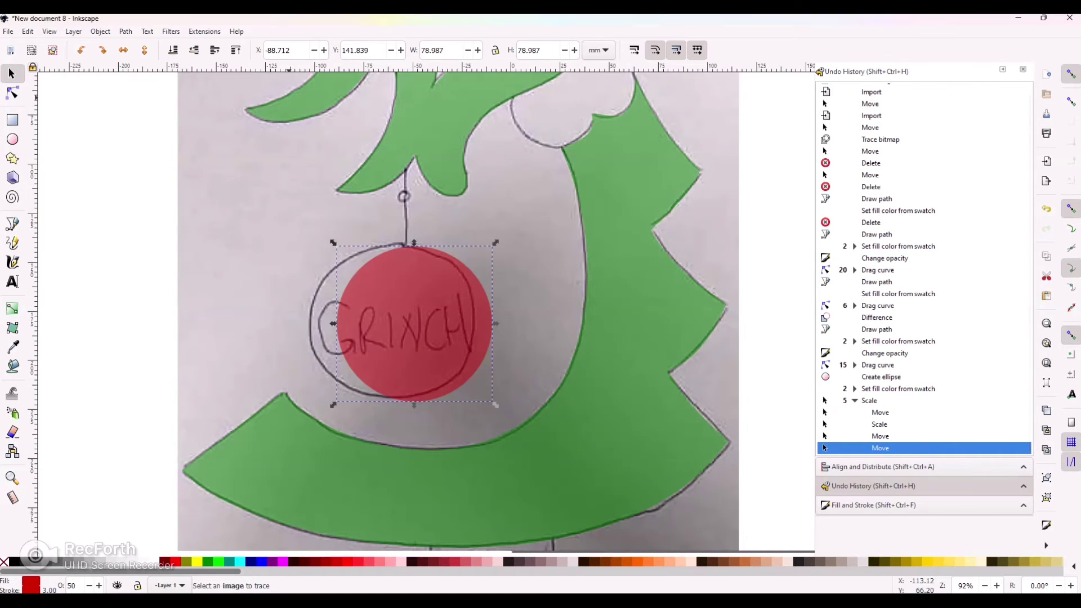
Step: Convert the red circle from an object to a path and apply Union to it
click(125, 31)
mouse_move(100, 31)
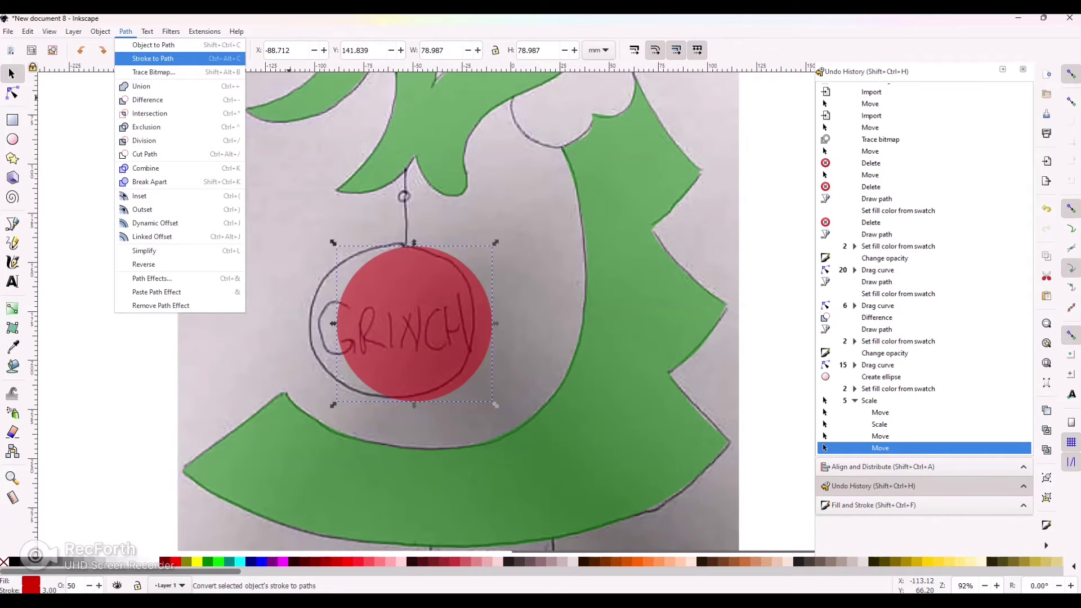
click(153, 45)
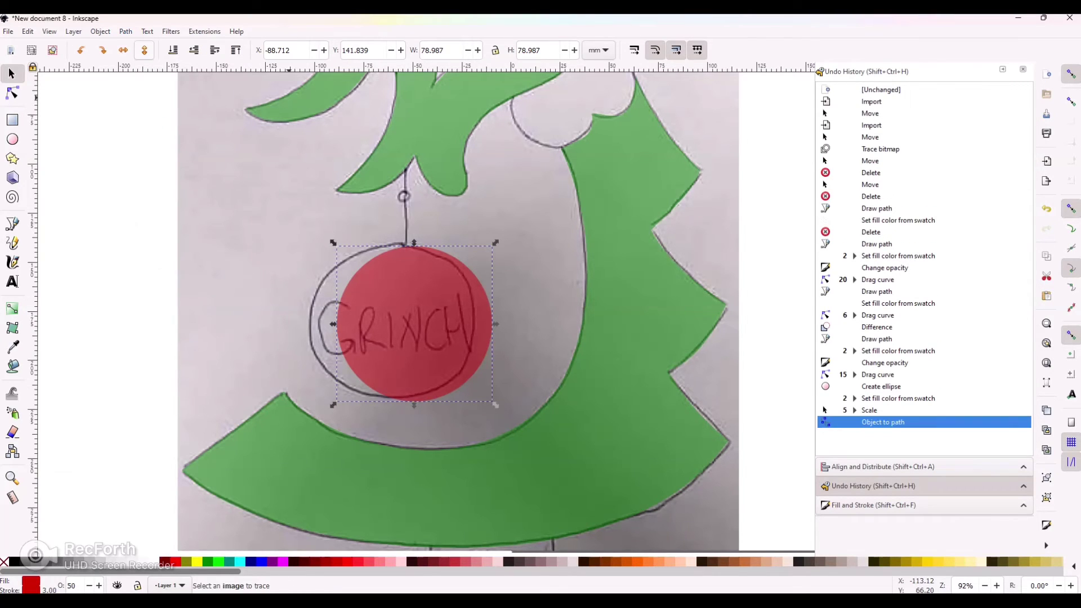
key(ctrl+shift+g)
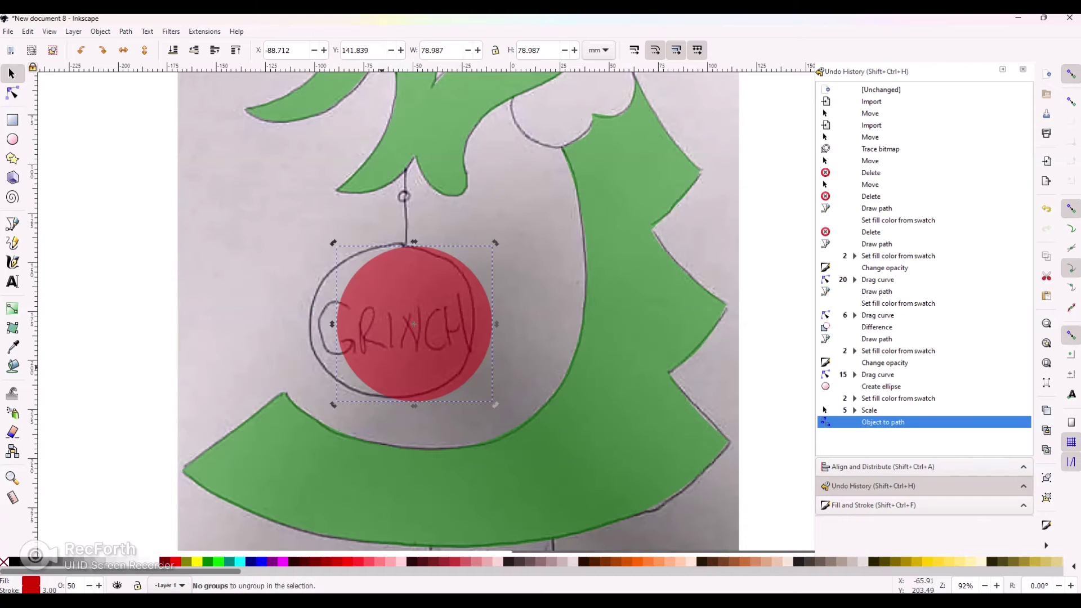
key(ctrl+plus)
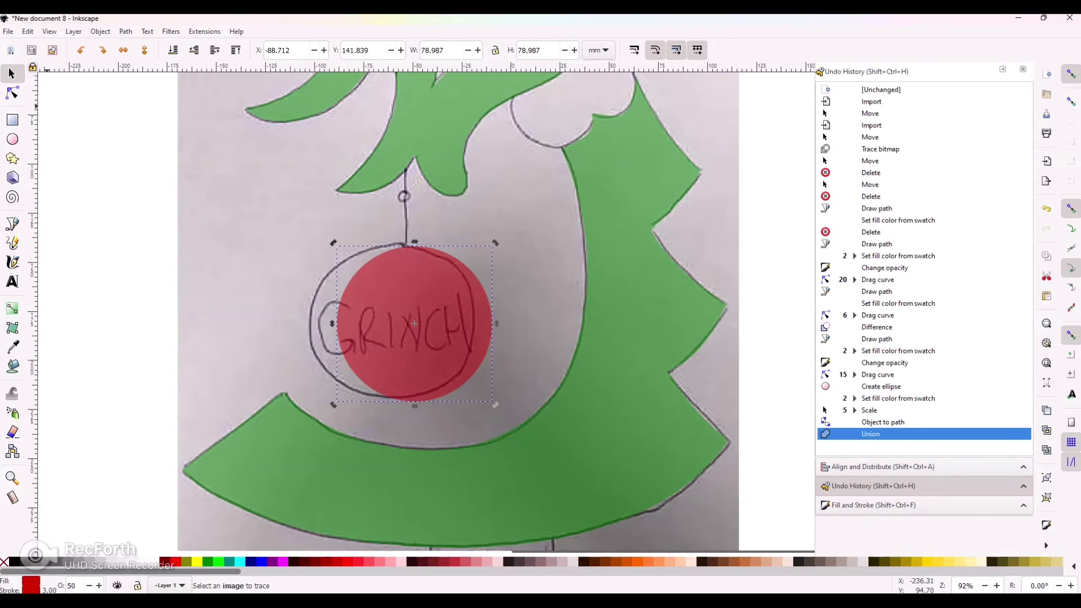
Step: Create a flowed text frame across the red circle containing the word GRINCH
click(12, 281)
drag(361, 303, 494, 359)
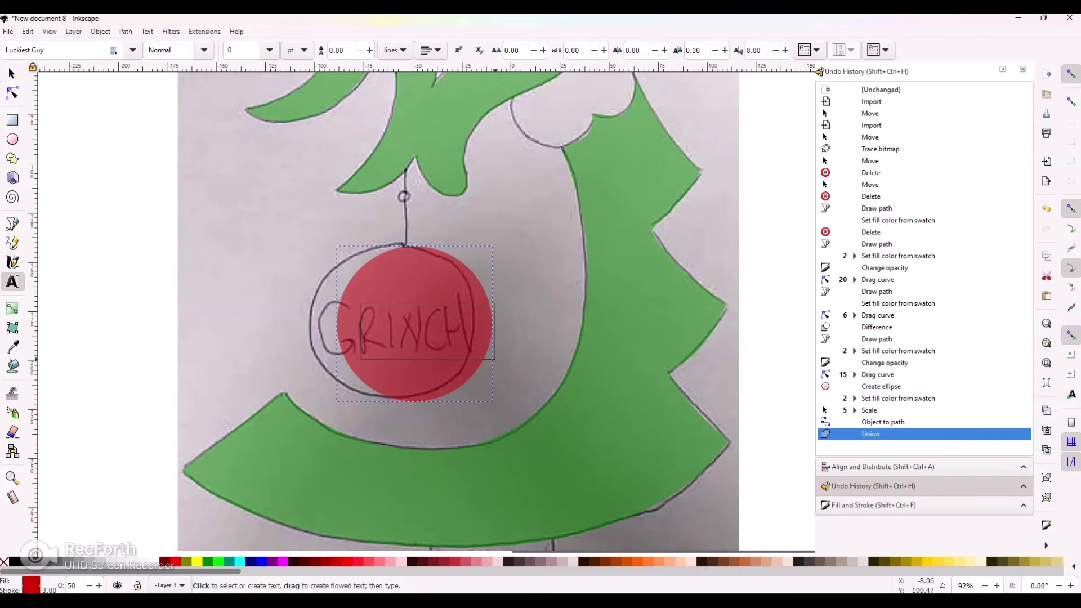
text(GRINCH)
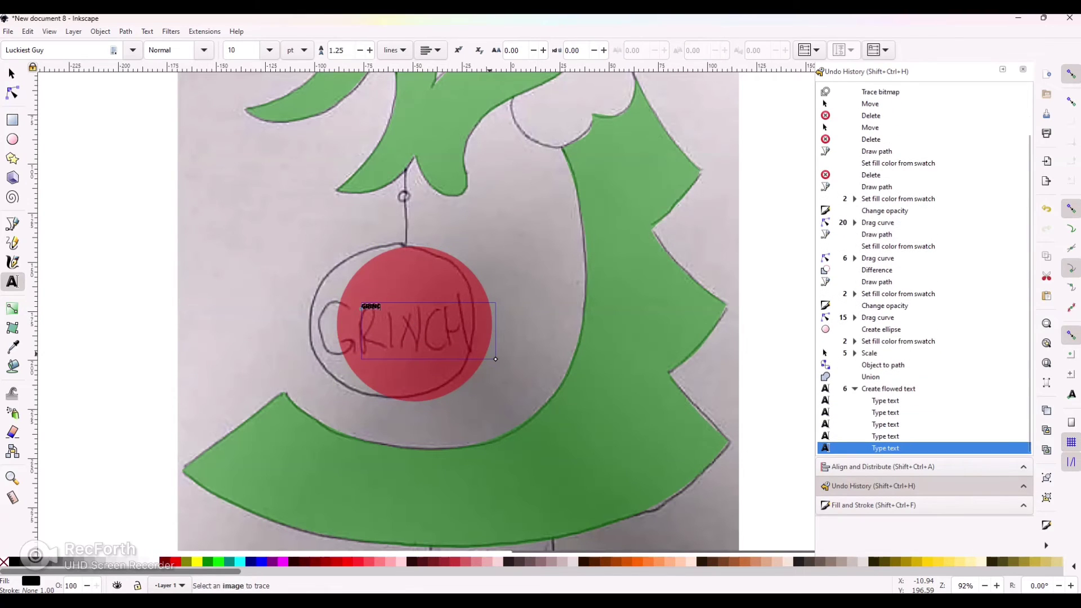
text(H)
Step: Set the font of the entire GRINCH text to Ravie
key(ctrl+a)
click(46, 50)
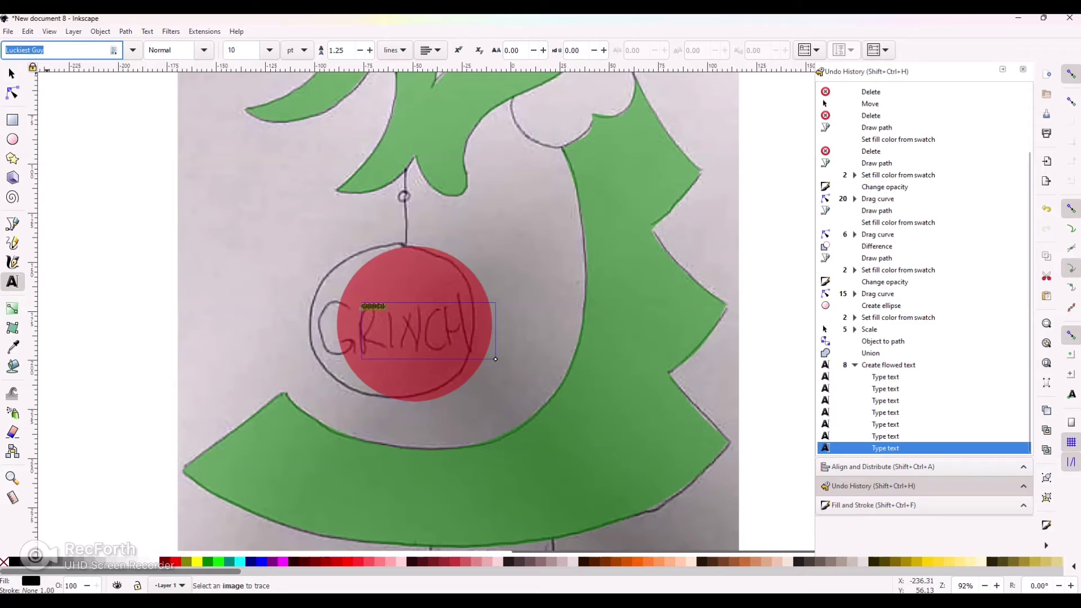
text(RAVIE)
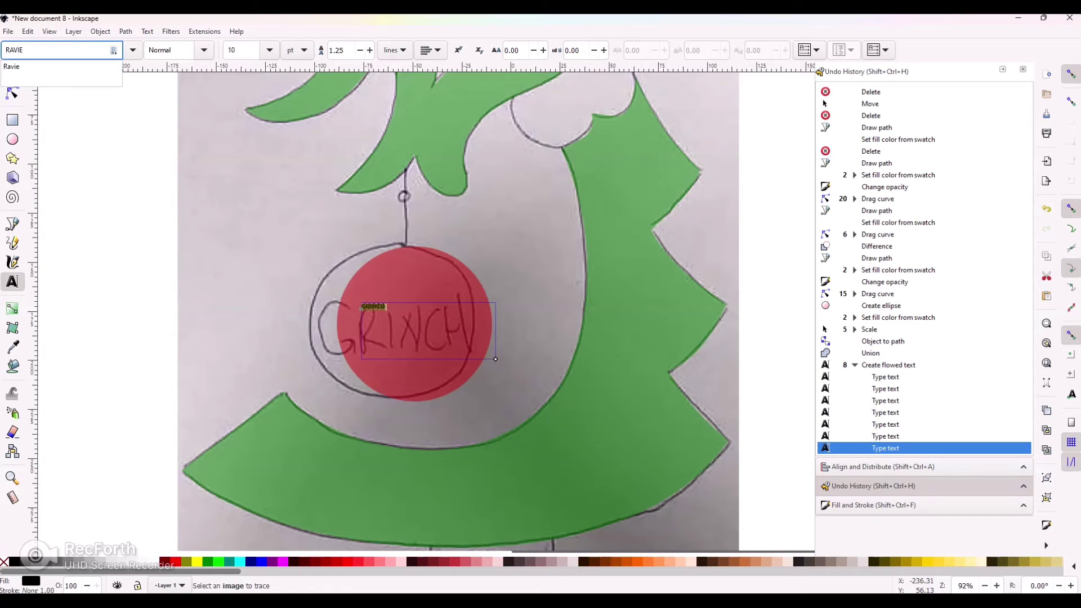
click(46, 67)
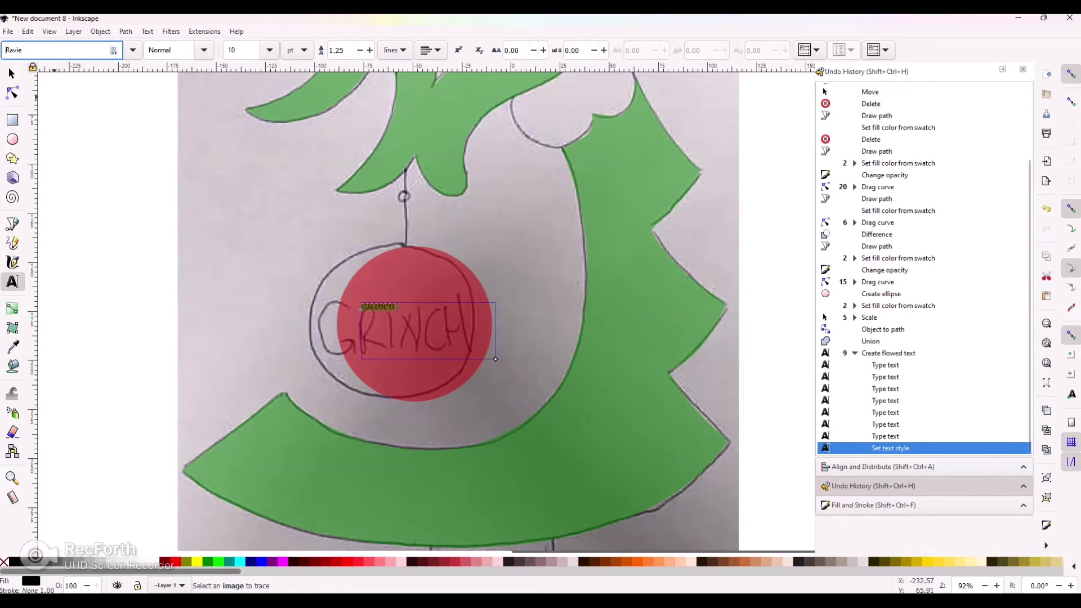
Step: Scale the GRINCH text to about 68 by 27 mm and center it on the red circle
click(11, 74)
drag(398, 314, 410, 365)
drag(418, 338, 413, 325)
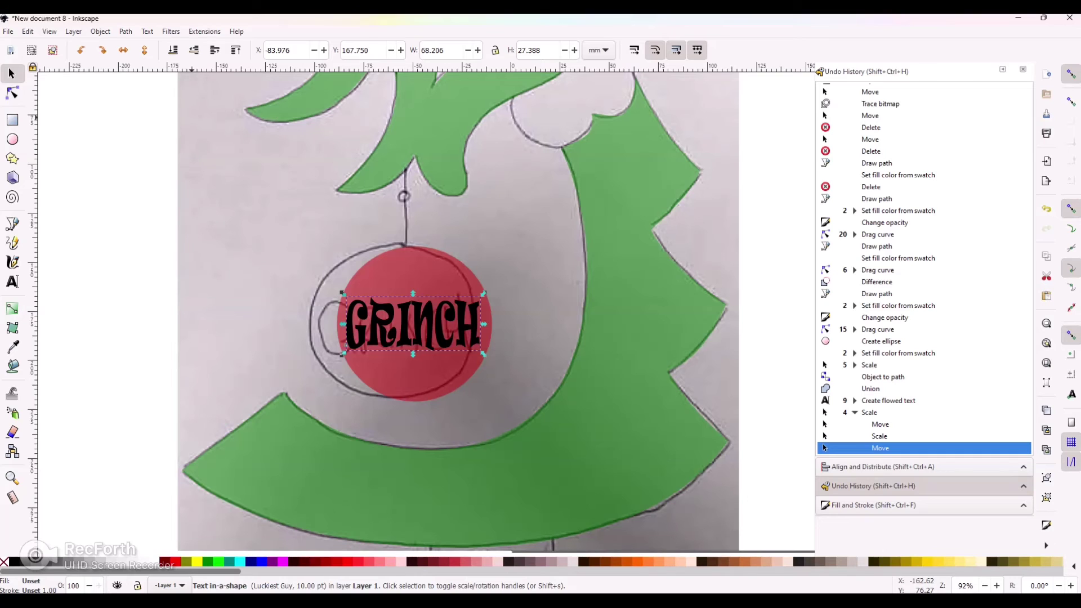
Step: Try to convert the GRINCH text with the Stroke to Path operation
click(12, 93)
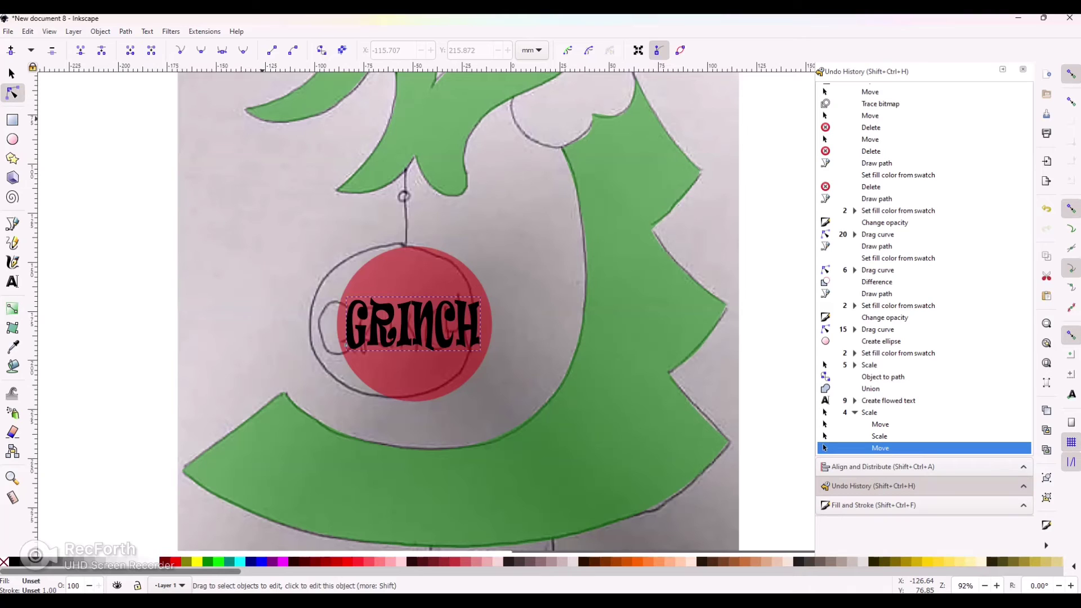
click(125, 30)
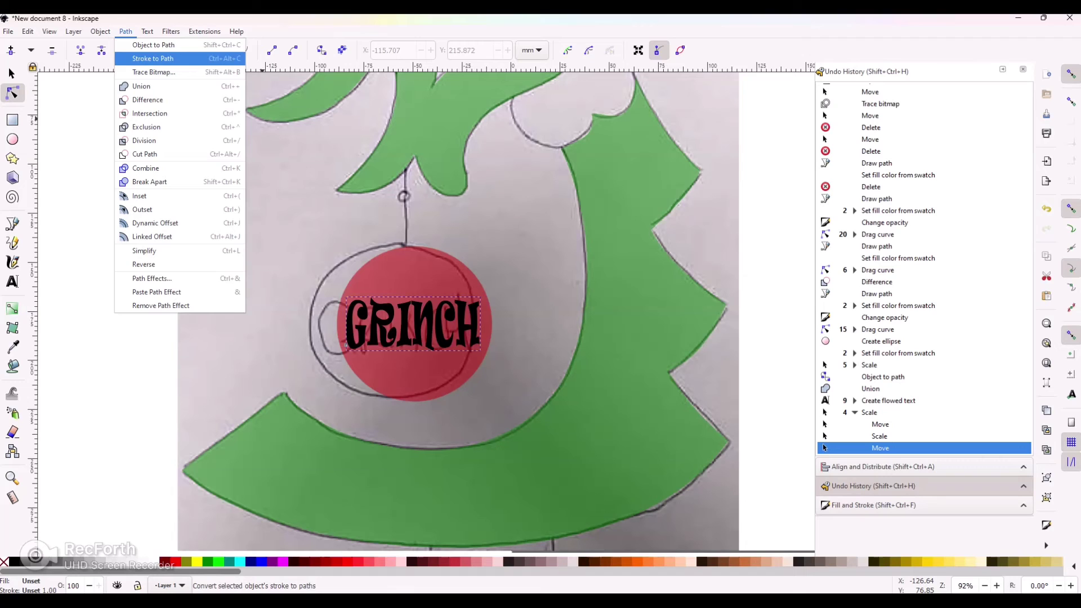
click(153, 58)
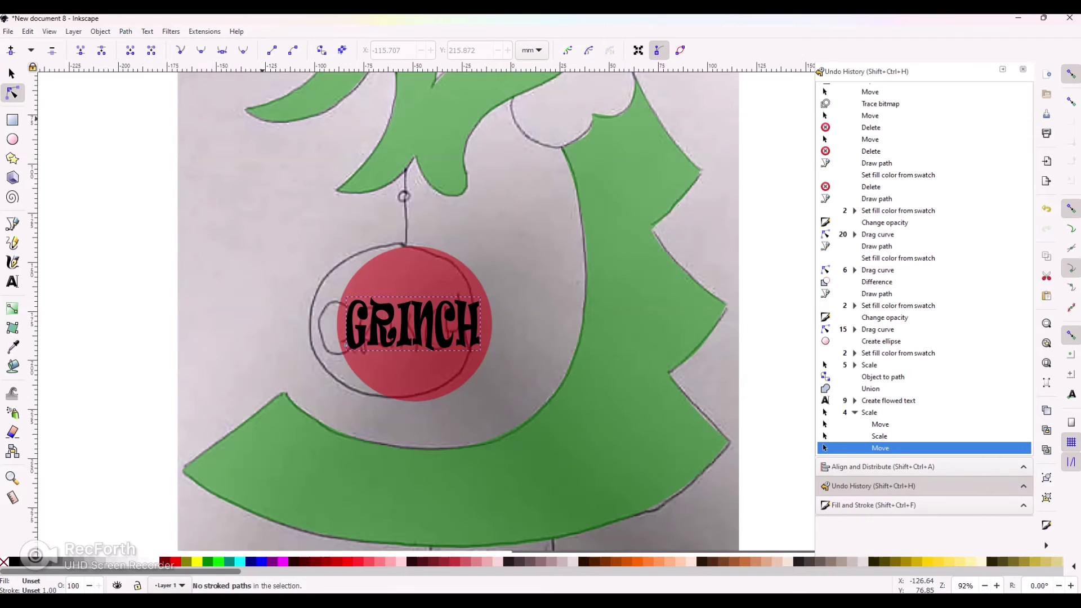
click(125, 31)
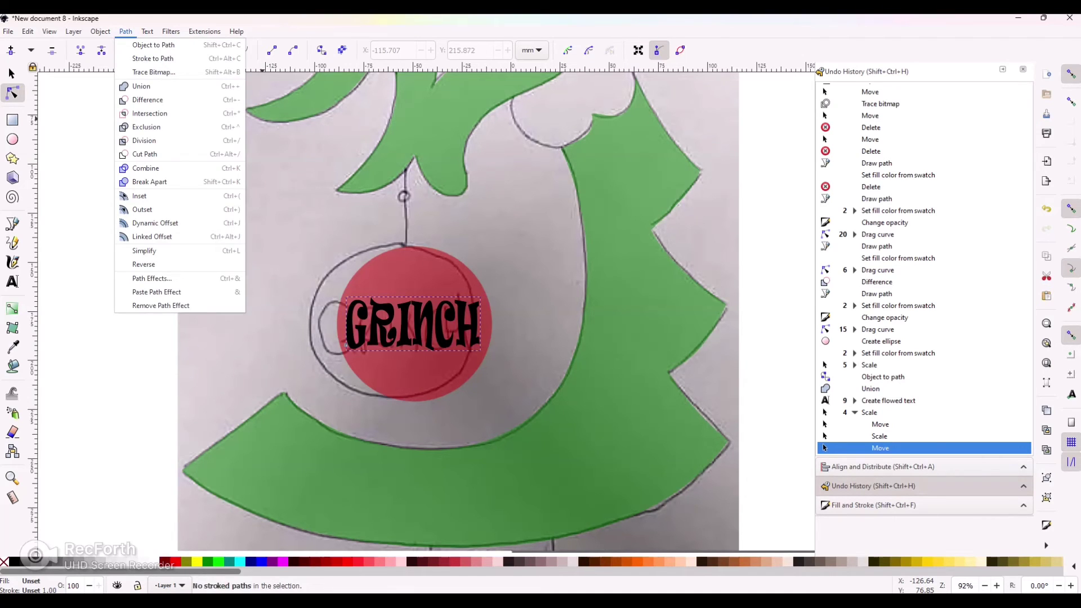
click(153, 57)
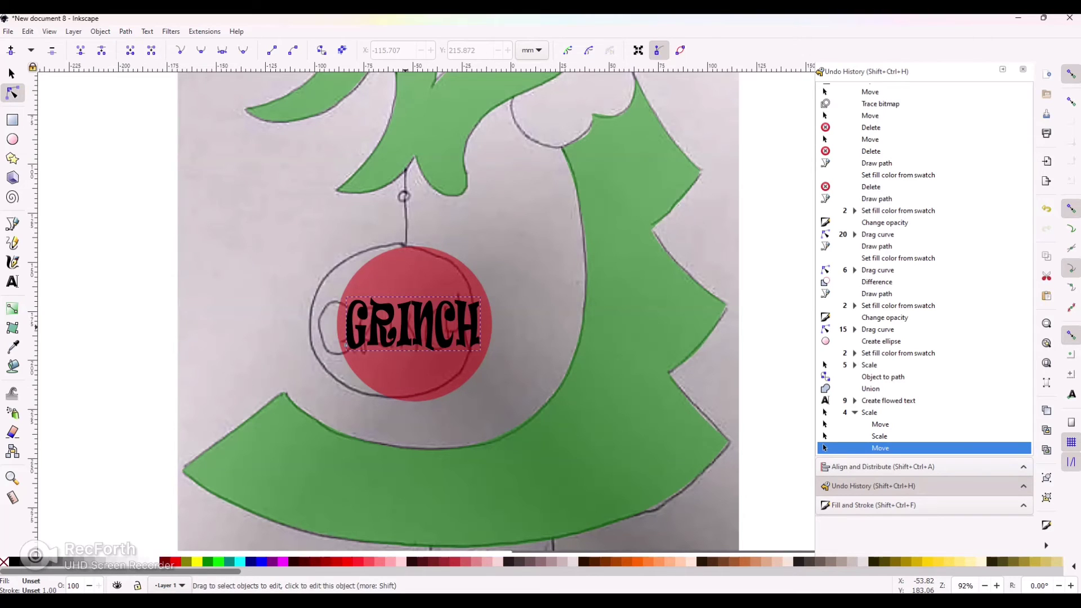
Step: Convert the GRINCH text to paths and ungroup it into separate letter objects
key(ctrl+shift+g)
key(ctrl+shift+c)
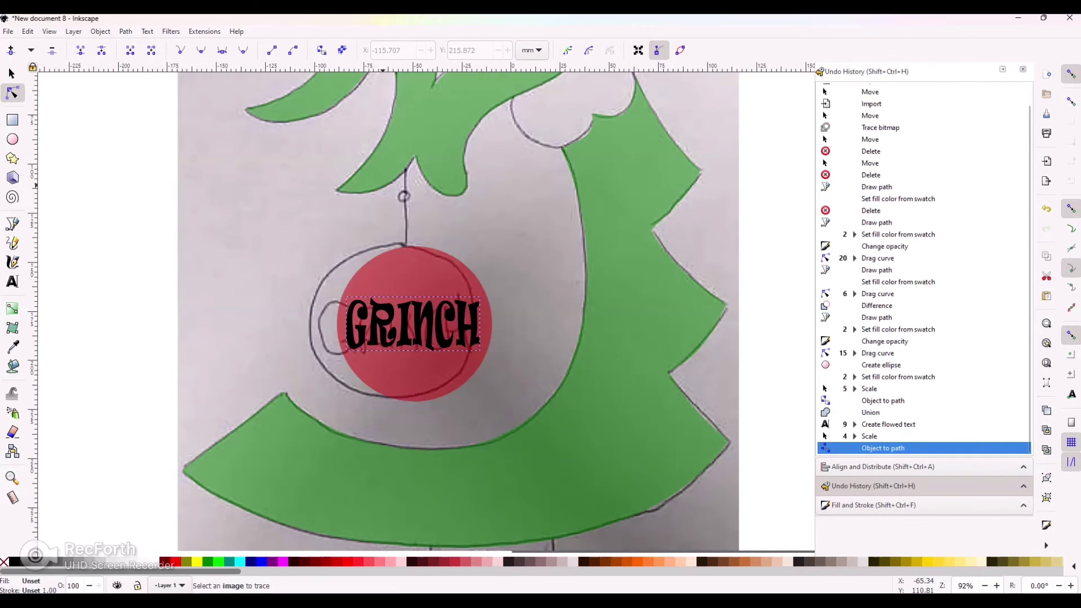
key(ctrl+shift+g)
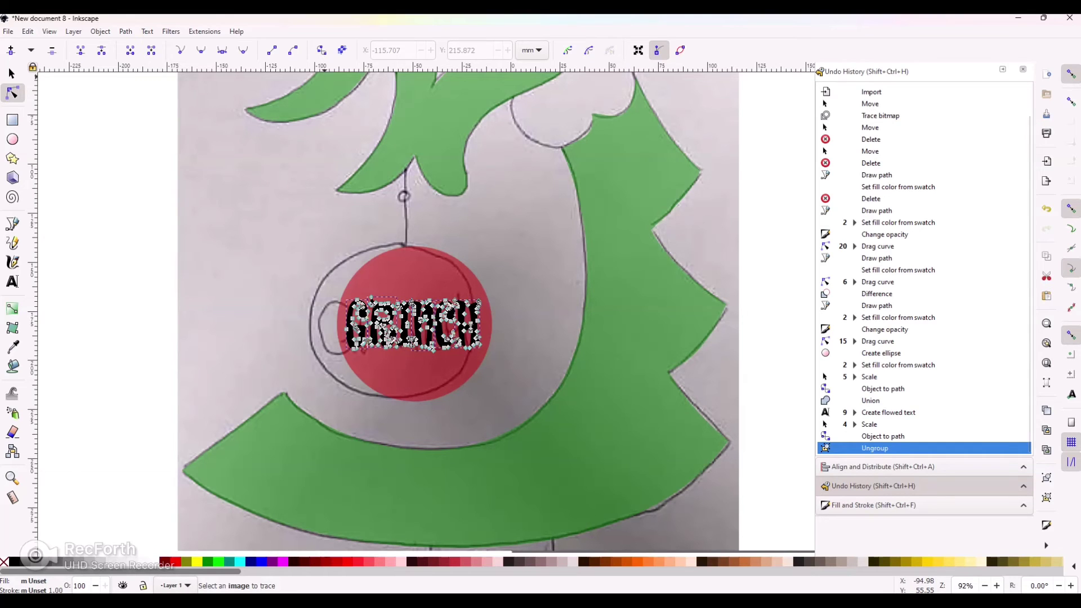
click(100, 31)
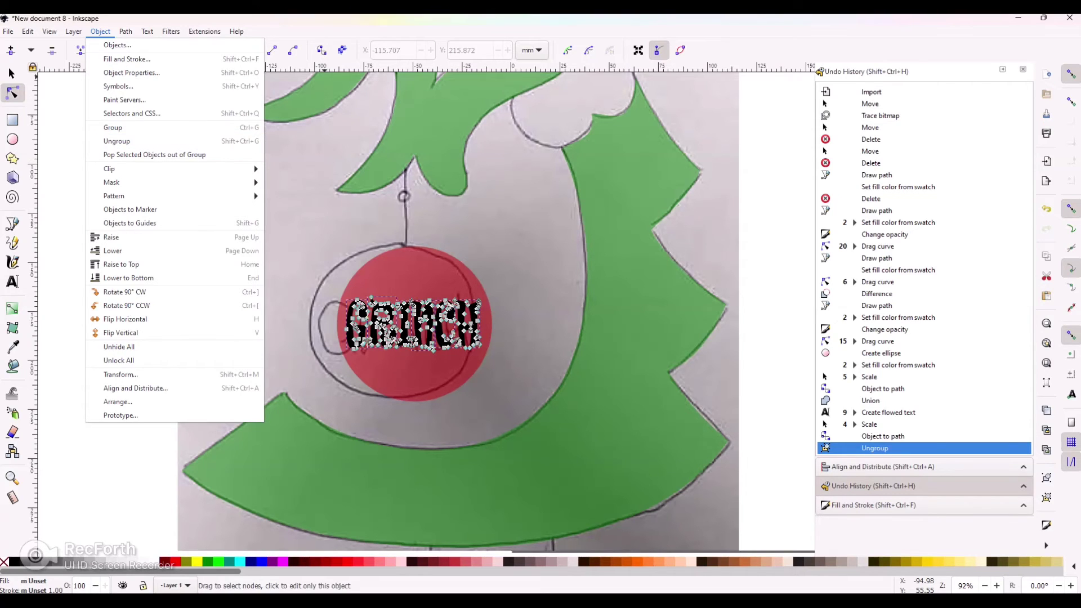
key(Escape)
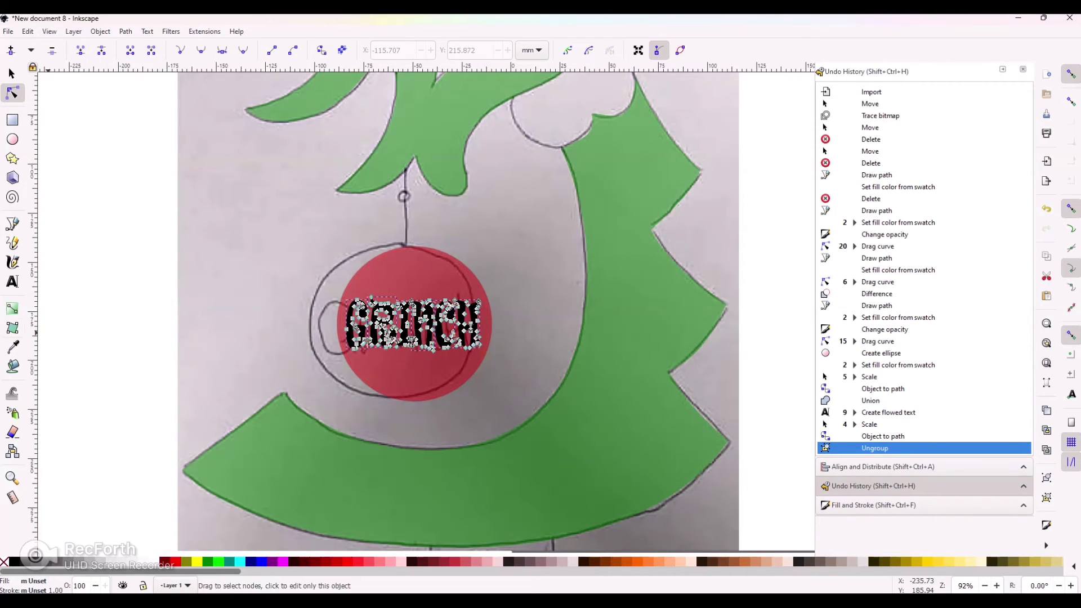
key(s)
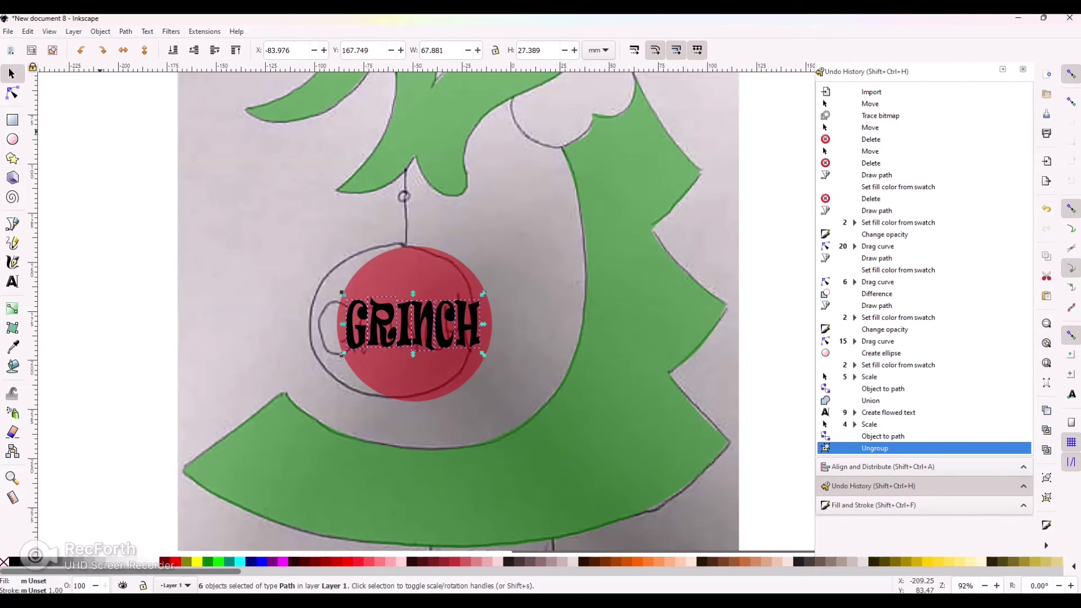
Step: Unite the selected GRINCH letters into a single path with Union and nudge it slightly on the red circle
click(125, 31)
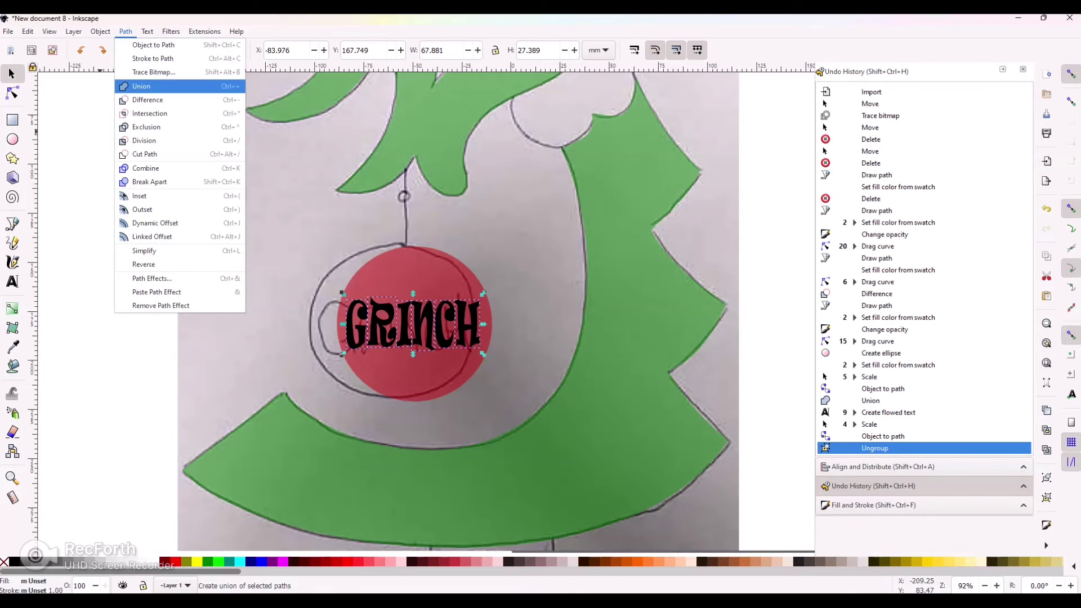
key(Right)
key(Right)
key(Right)
key(Left)
key(Left)
key(Left)
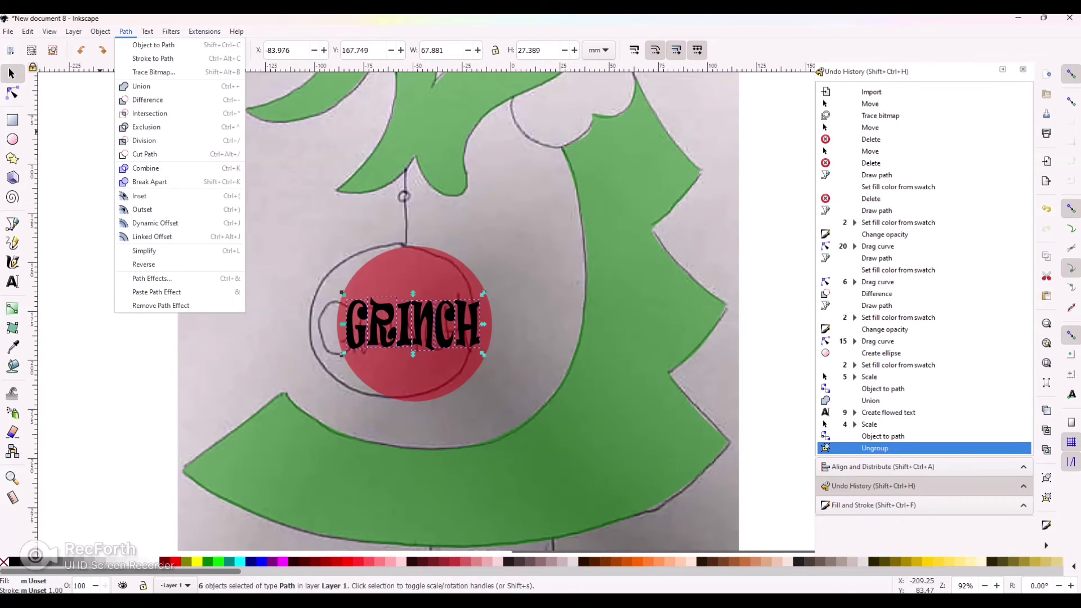
key(Down)
key(Down)
key(Return)
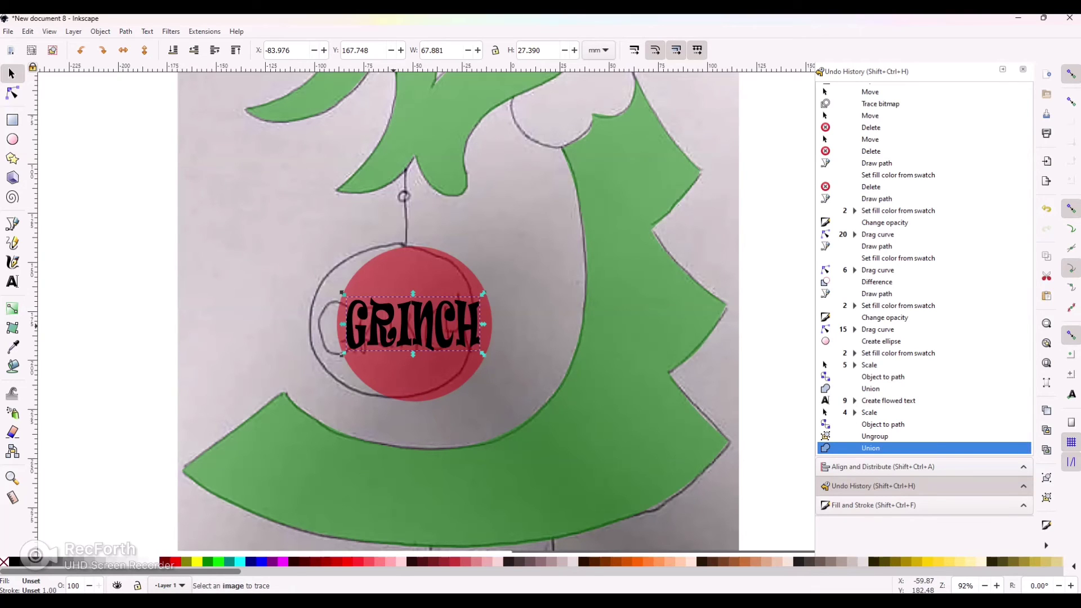
key(n)
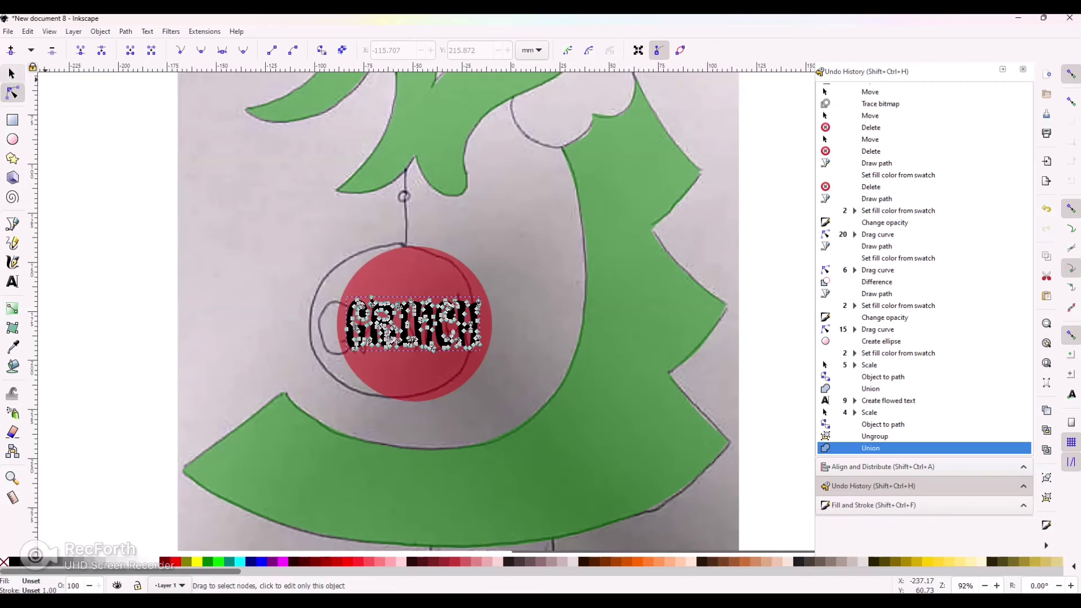
click(12, 73)
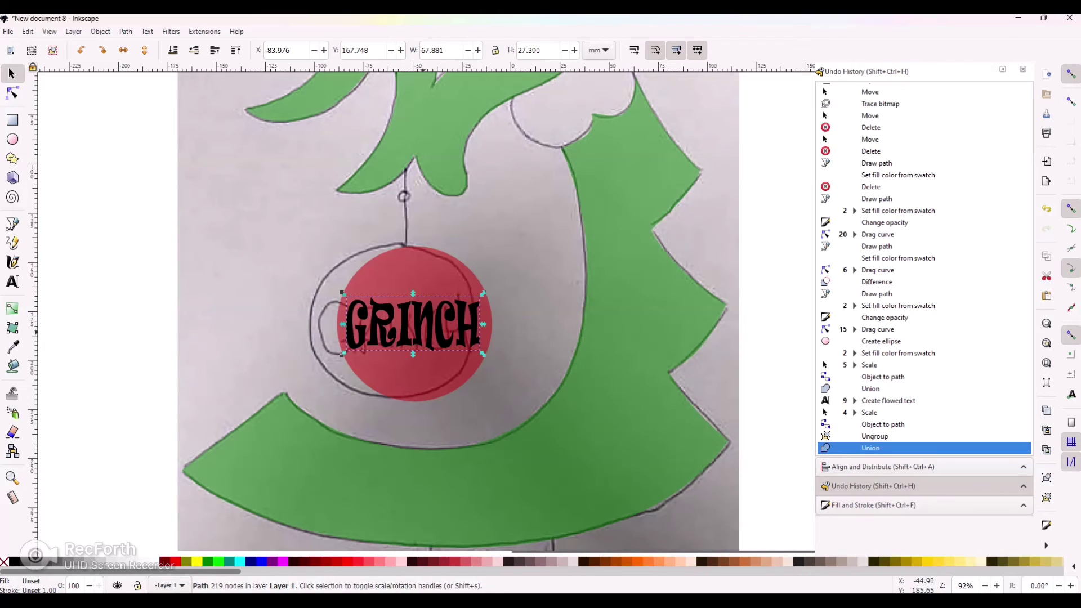
mouse_move(417, 316)
mouse_down()
mouse_move(298, 318)
mouse_move(466, 338)
mouse_move(414, 323)
mouse_up()
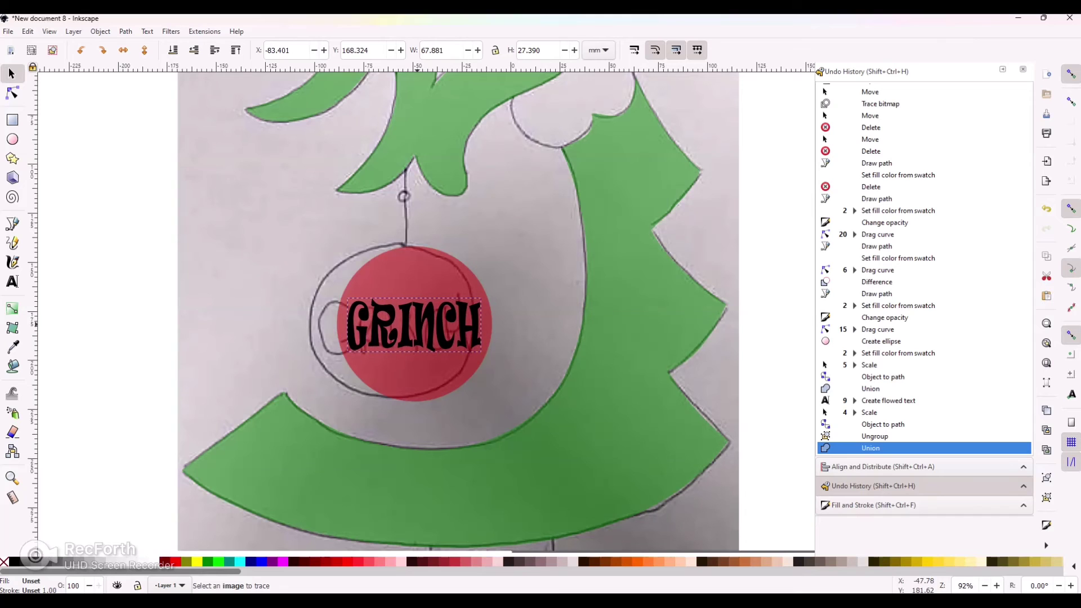
Step: Try cutting the GRINCH lettering out of the red circle with Difference and moving the result off the sketch, and undo both
shift+click(434, 279)
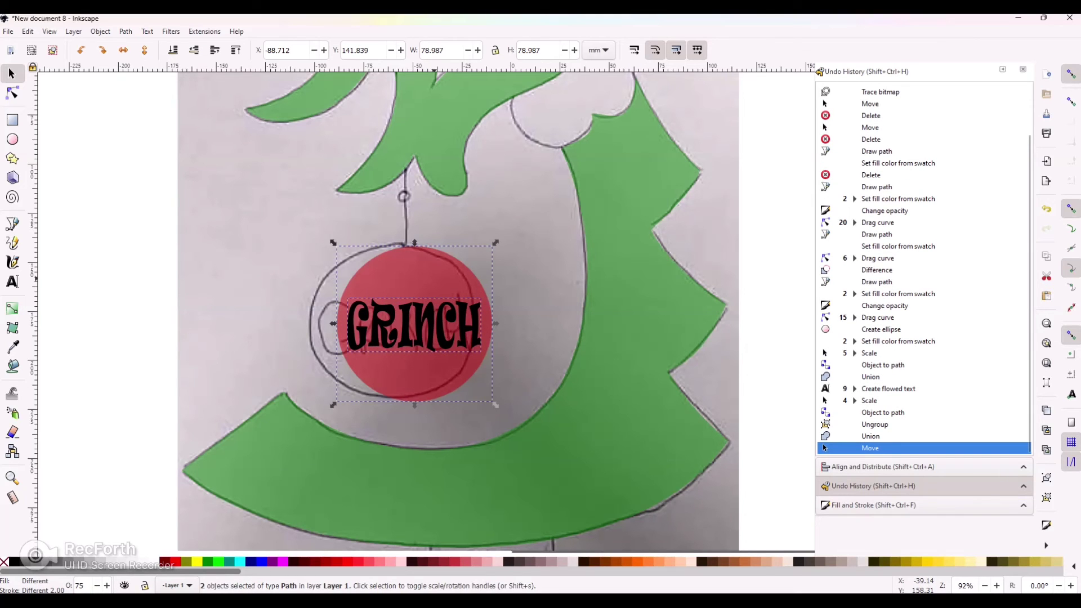
key(ctrl+minus)
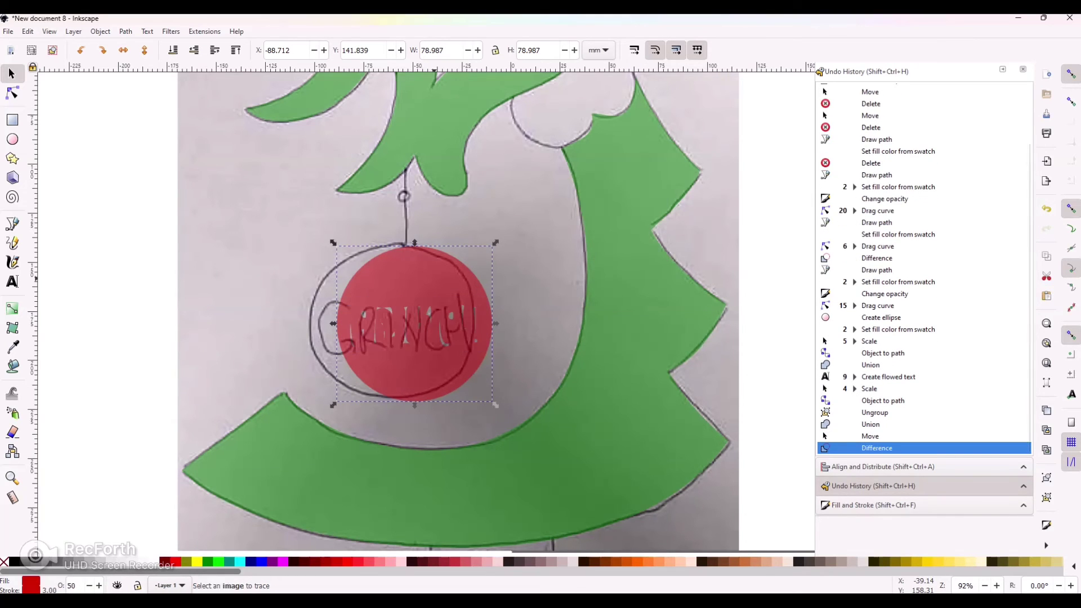
drag(434, 275, 140, 241)
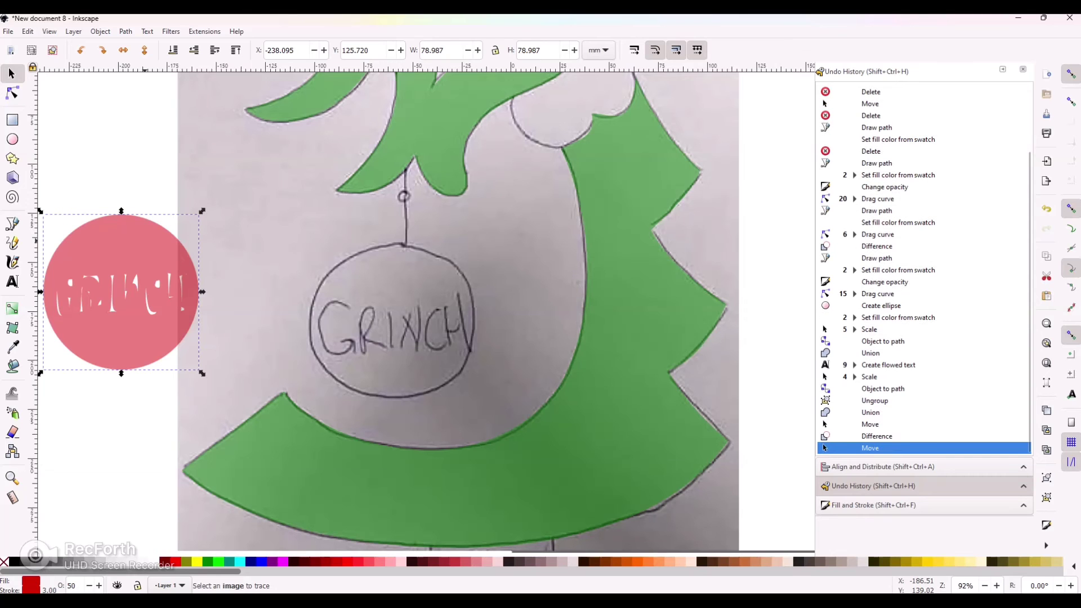
key(ctrl+z)
key(ctrl+z)
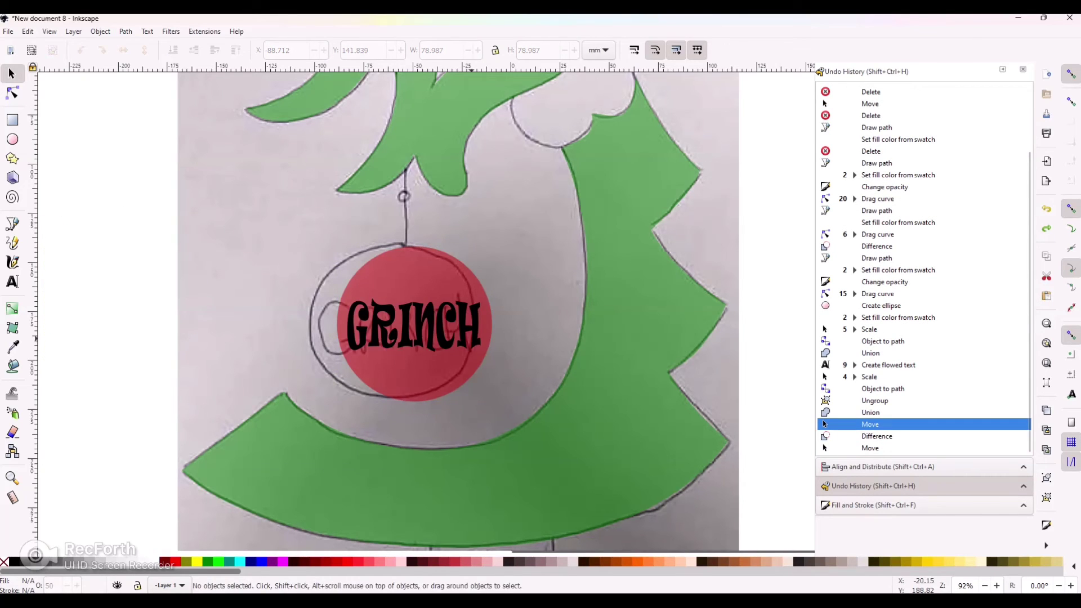
Step: Draw a closed four-cornered Bezier path over the fur cuff between hand and sleeve, with red fill and red stroke
scroll(456, 310, up, 8)
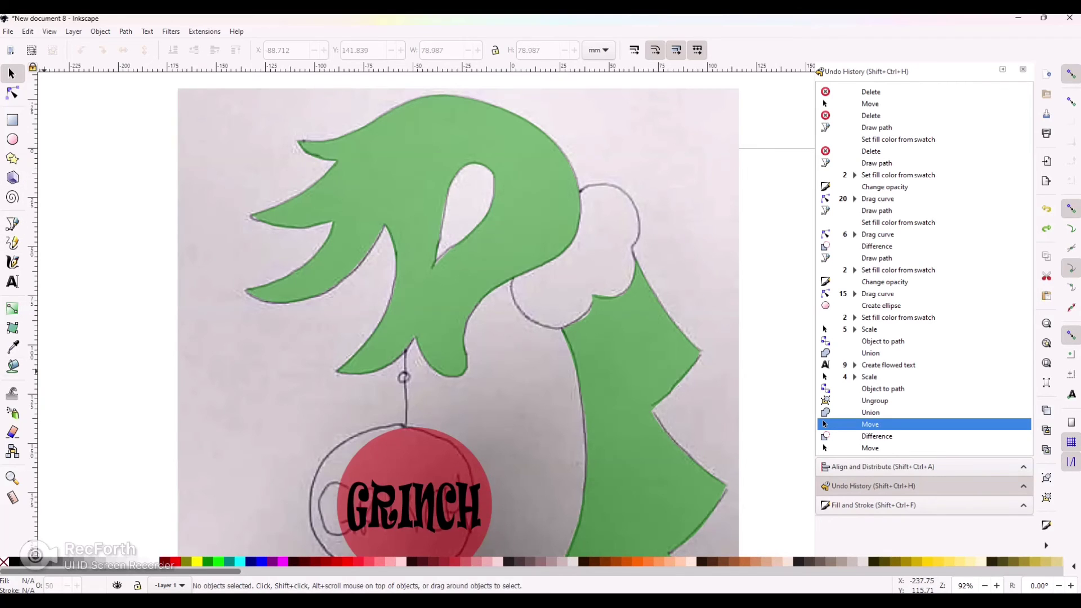
click(13, 139)
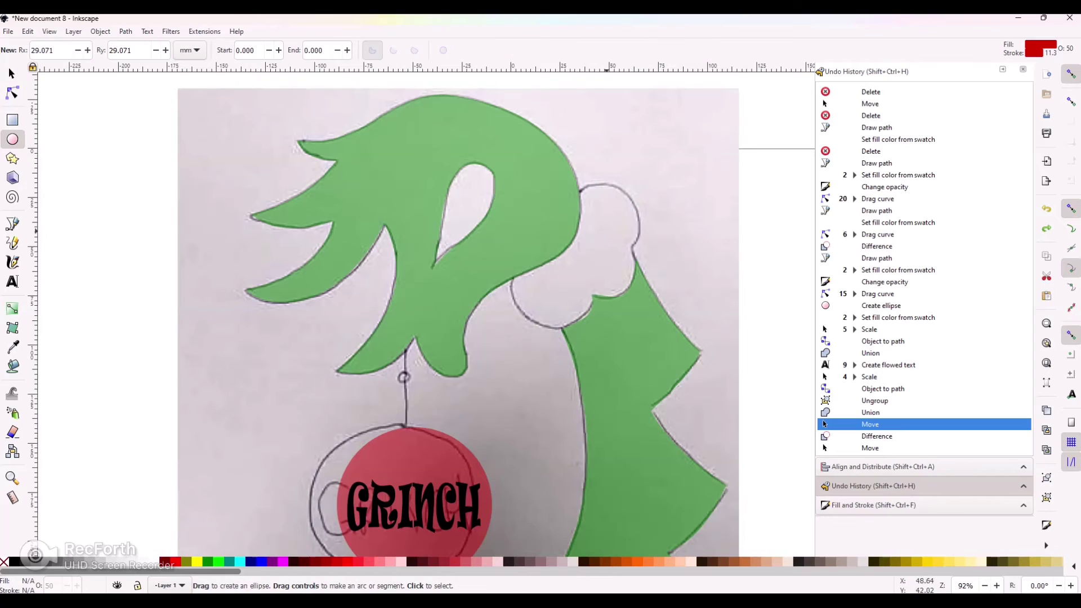
click(12, 93)
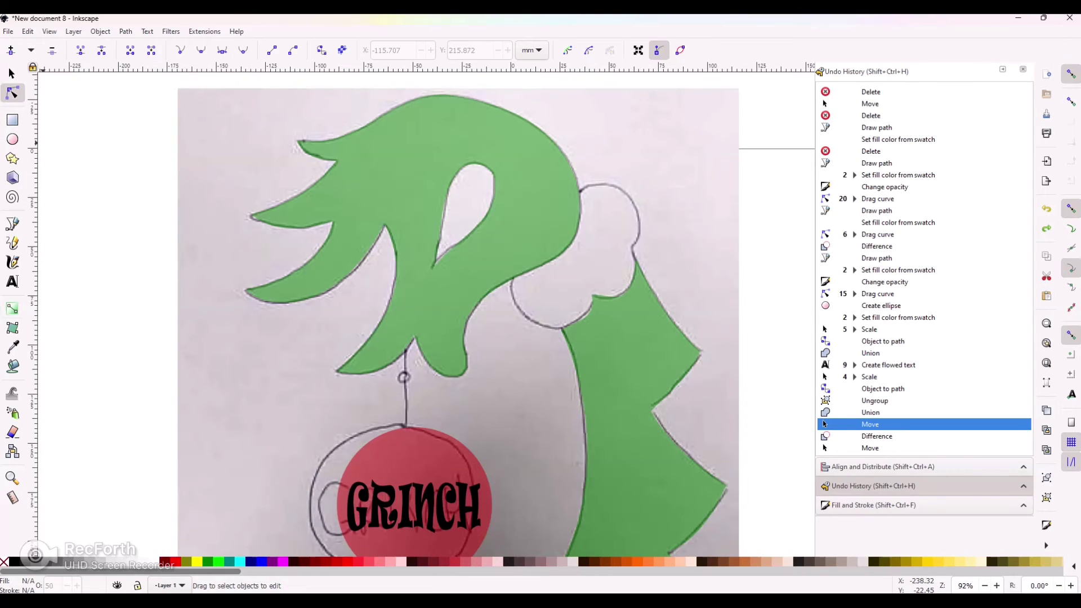
click(13, 224)
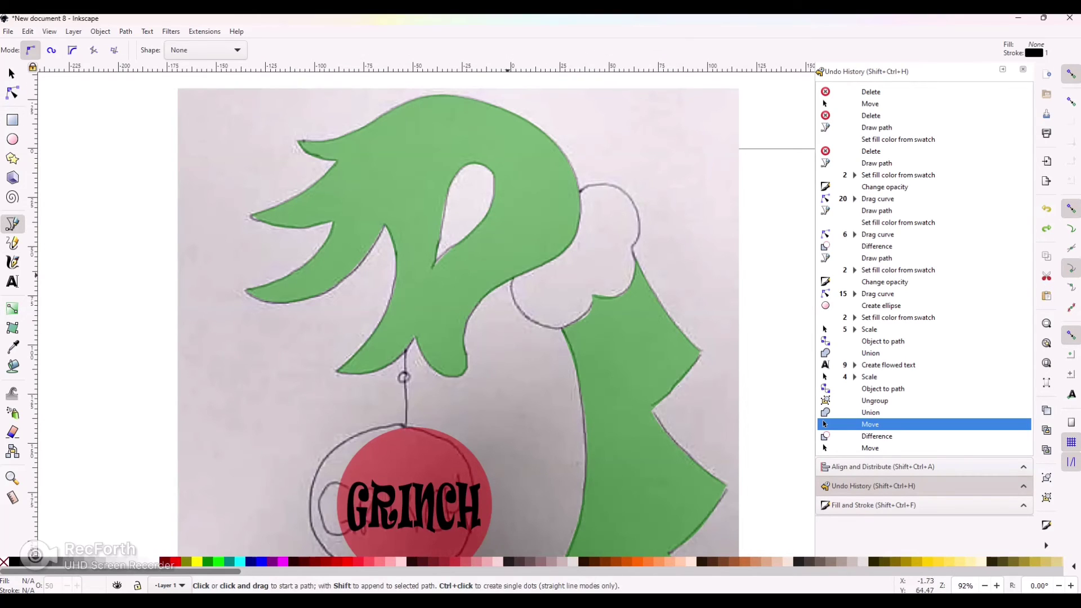
click(511, 278)
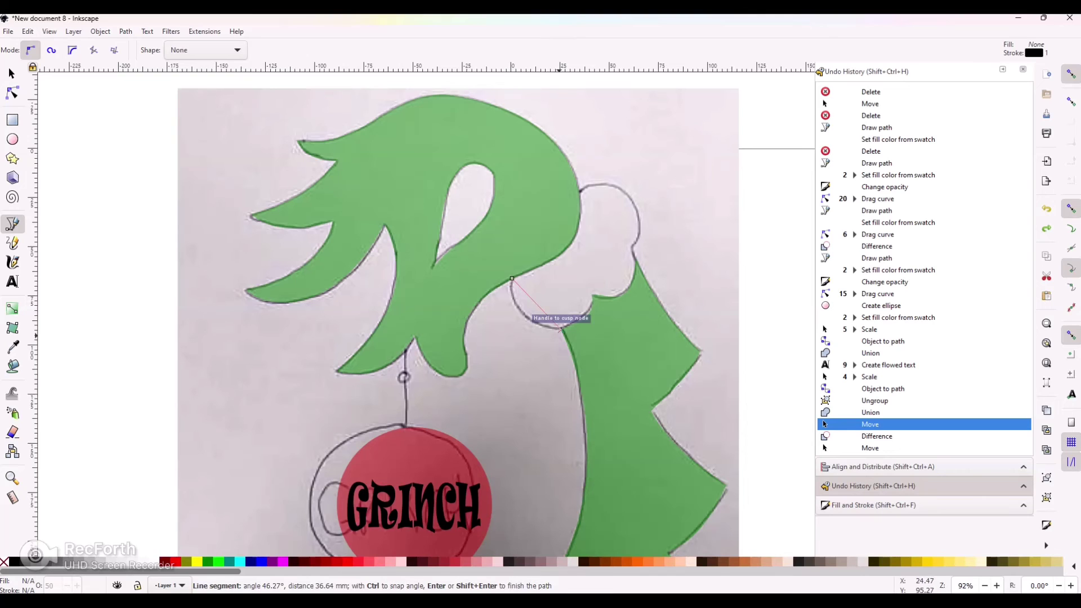
click(561, 327)
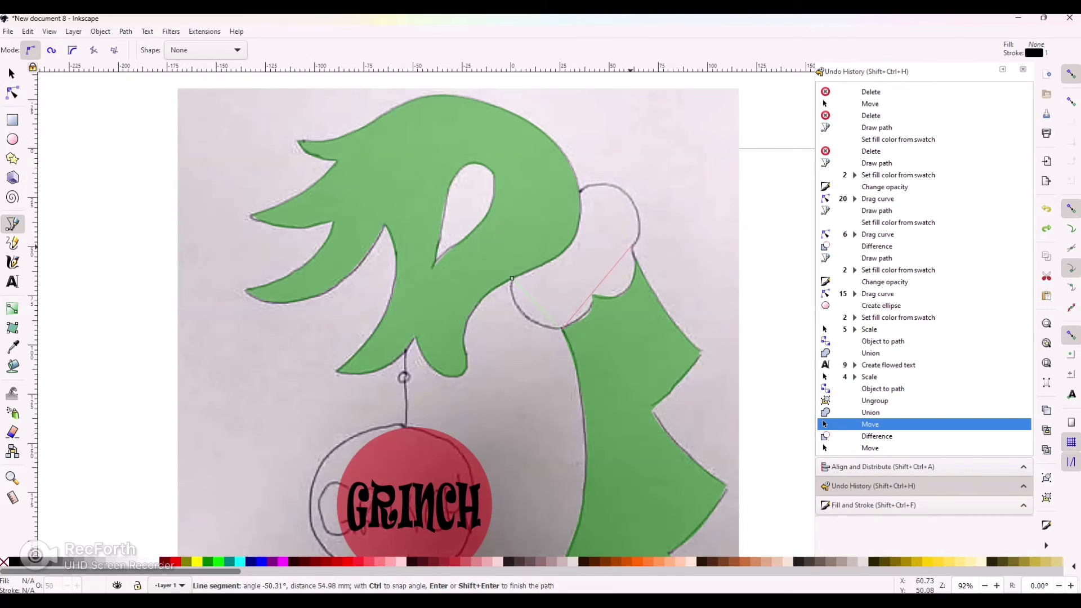
click(632, 248)
click(579, 191)
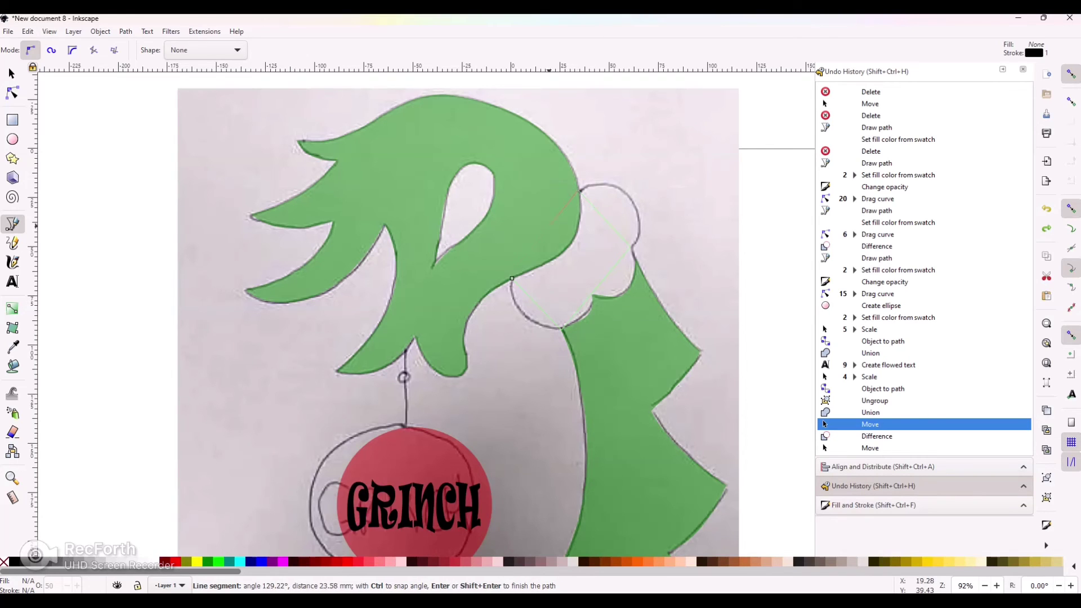
click(511, 278)
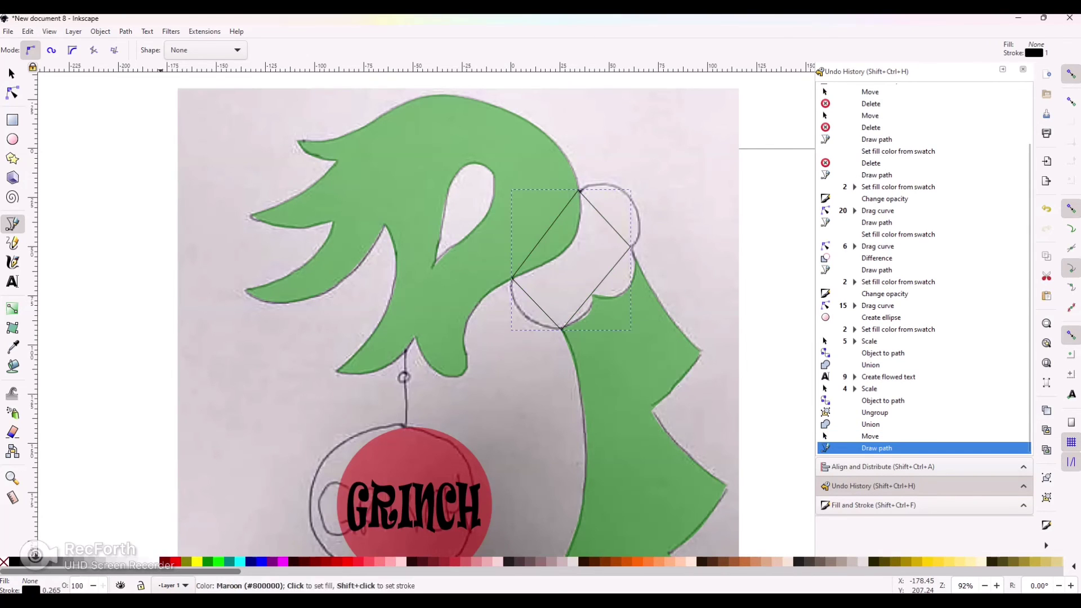
click(175, 561)
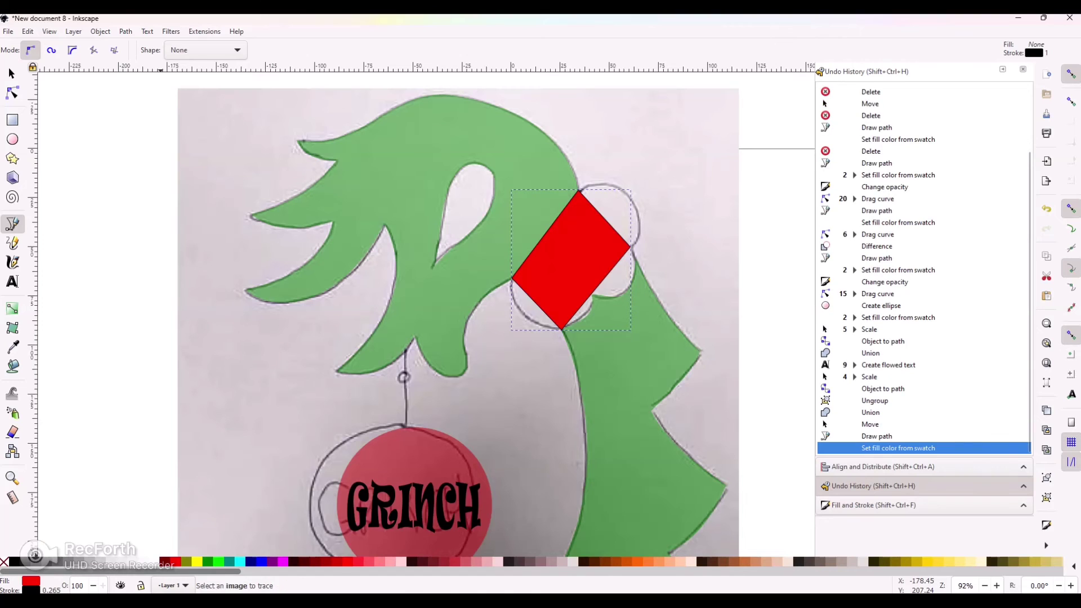
shift+click(175, 562)
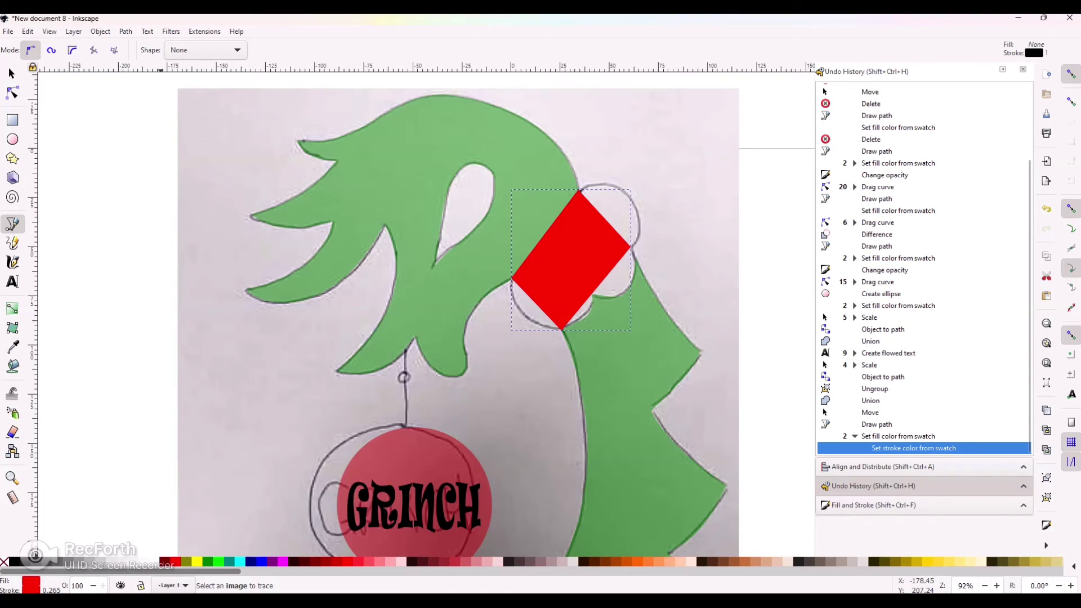
Step: Bend the cuff's upper end to the rounded sketch outline and curve its sleeve-side edge
key(n)
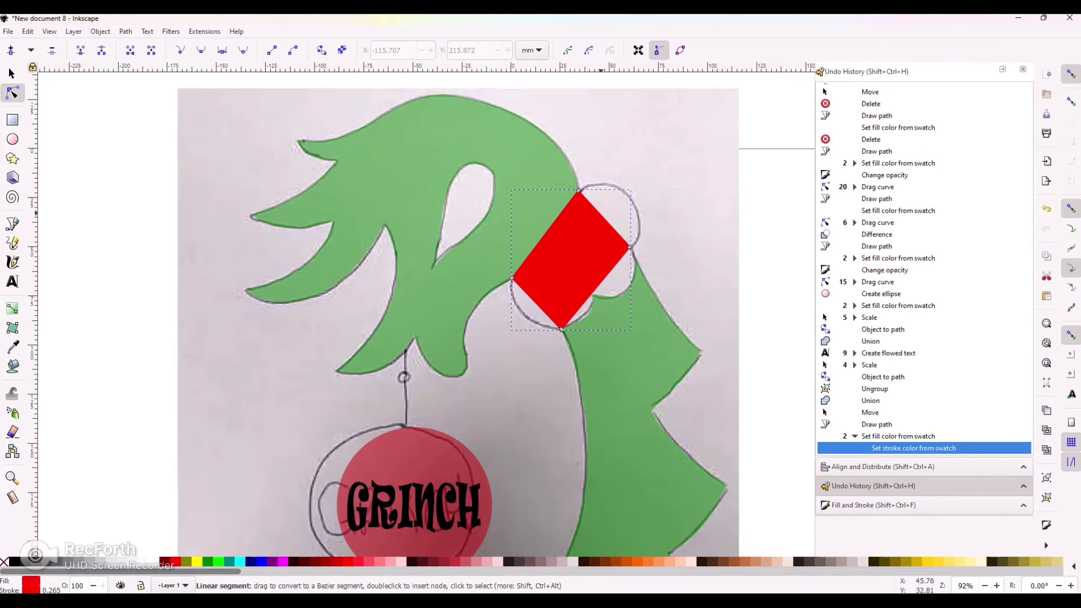
drag(604, 219, 637, 223)
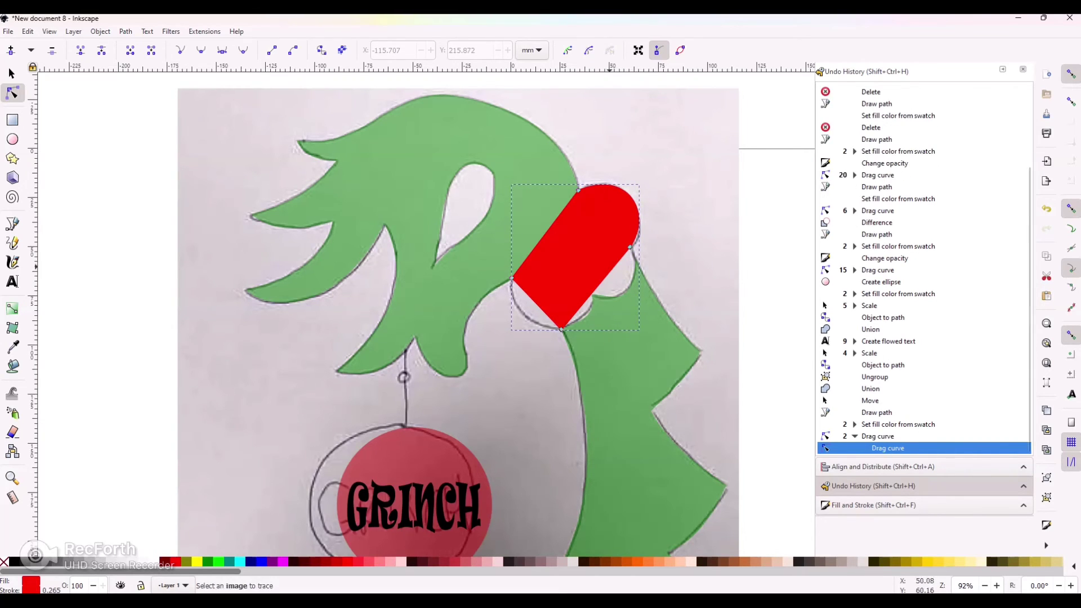
drag(617, 262, 603, 286)
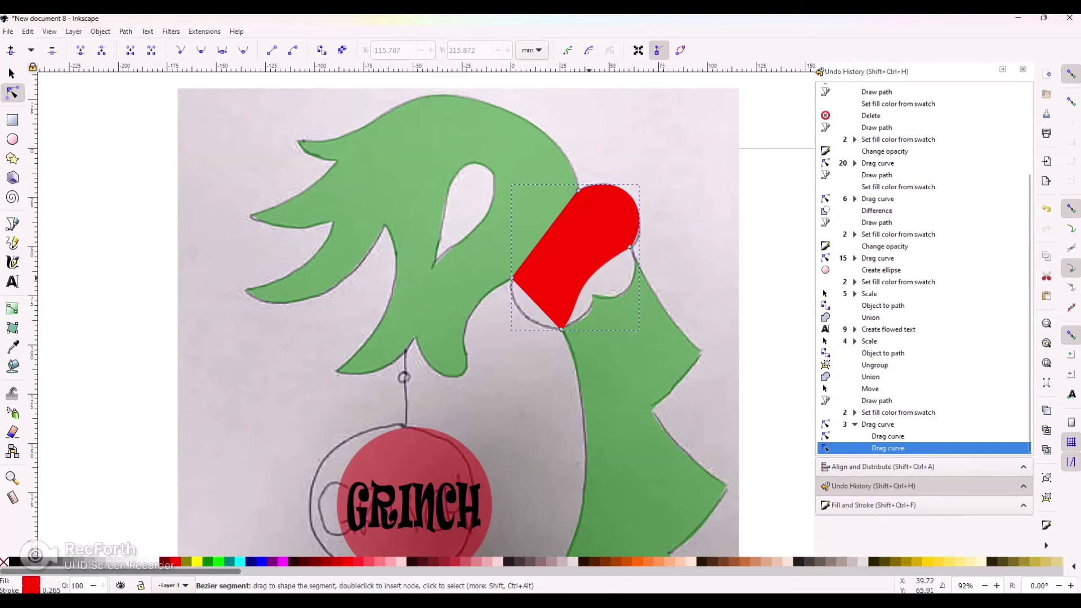
double_click(589, 278)
drag(588, 278, 627, 308)
key(ctrl+z)
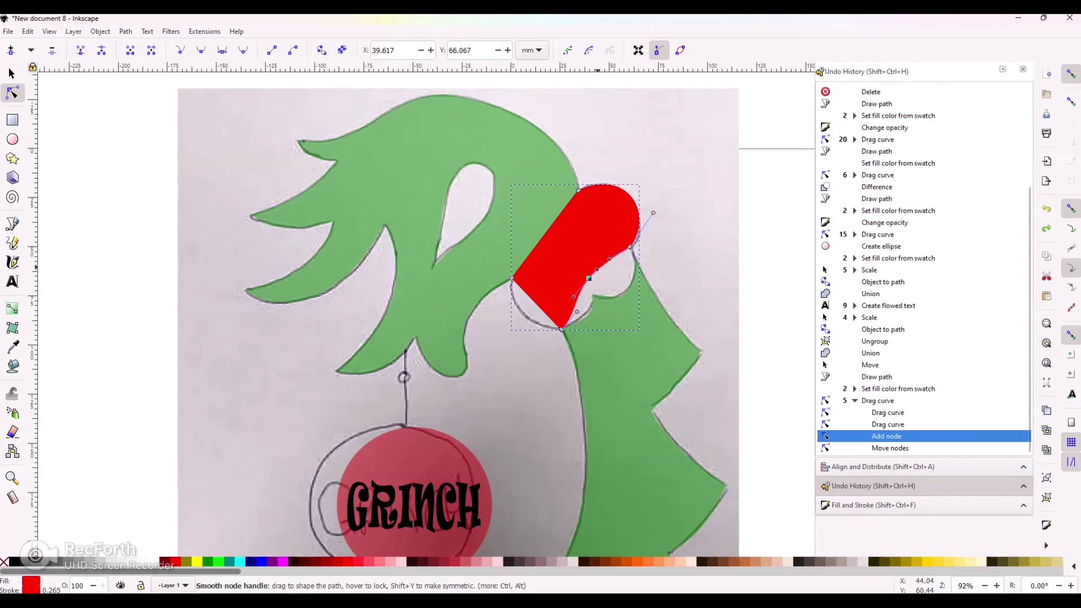
key(ctrl+z)
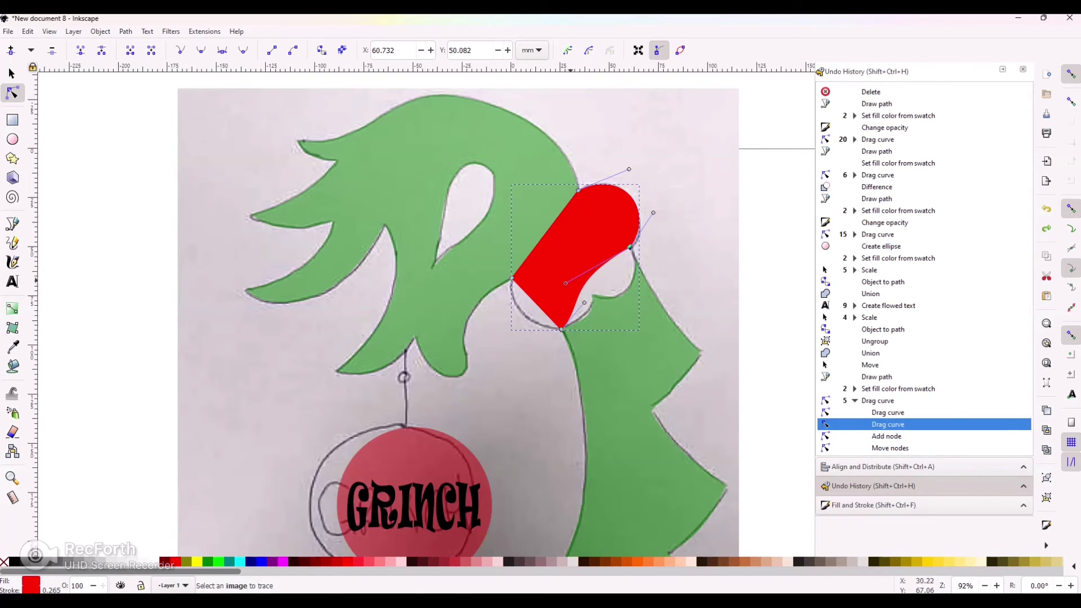
Step: Pull the cuff's sleeve-side edge outward into a rounded lobe and bulge its lower end to match the sketched outline
drag(567, 283, 668, 340)
drag(583, 302, 586, 337)
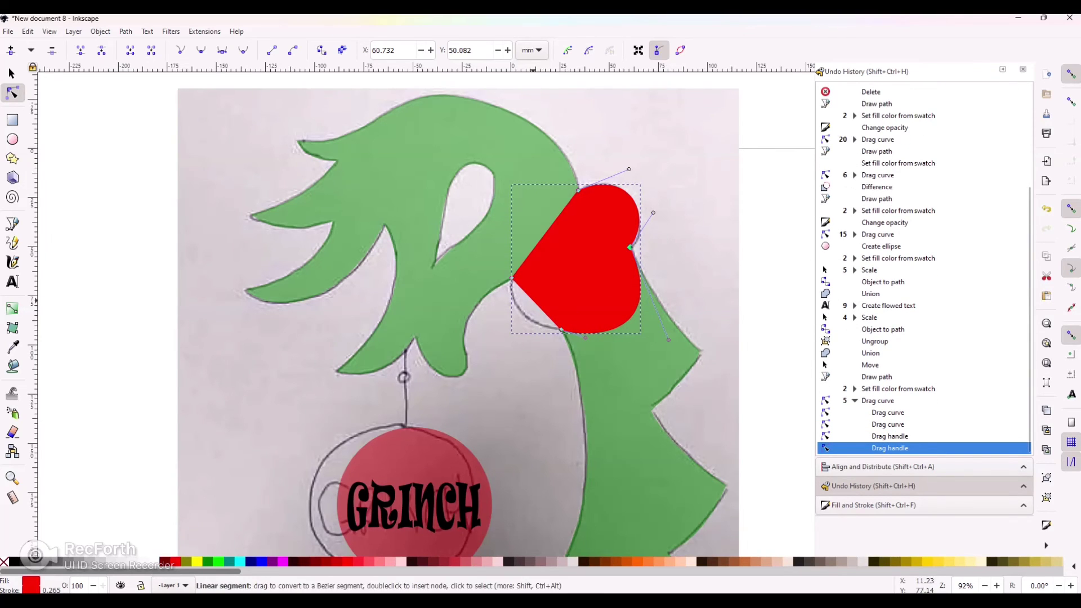
drag(533, 300, 541, 331)
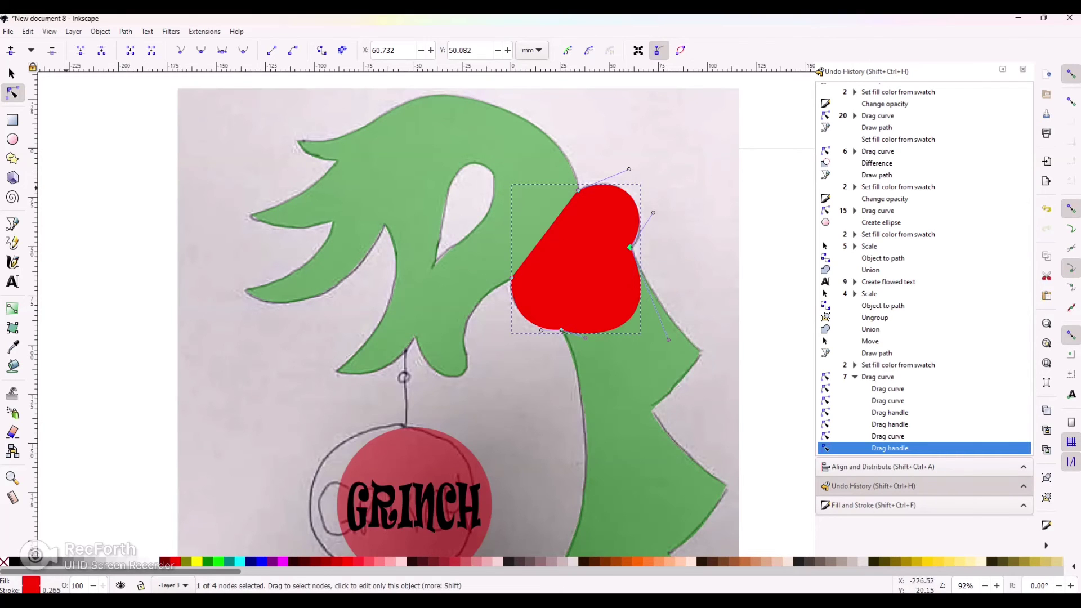
Step: Refine the cuff's upper lobe by pulling its curve slightly outward to cover the sketched line
key(s)
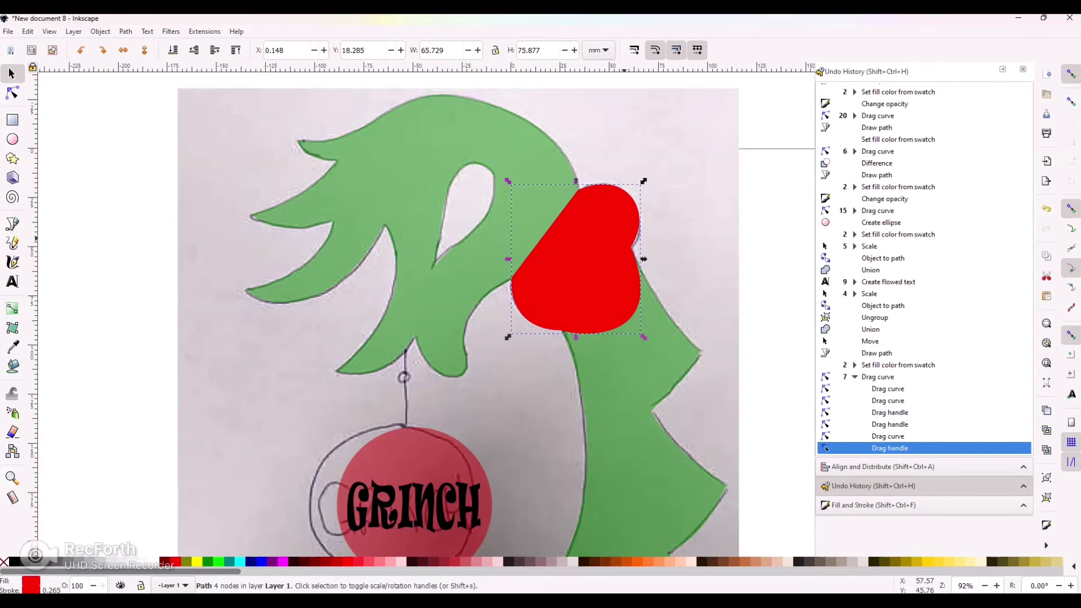
key(n)
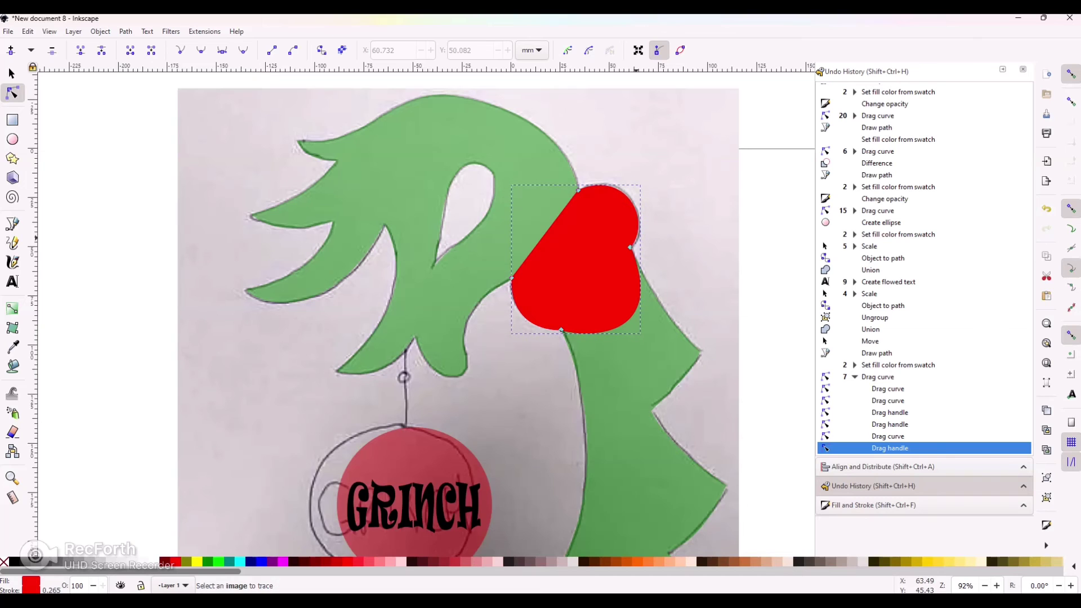
drag(636, 238, 638, 238)
drag(605, 186, 605, 182)
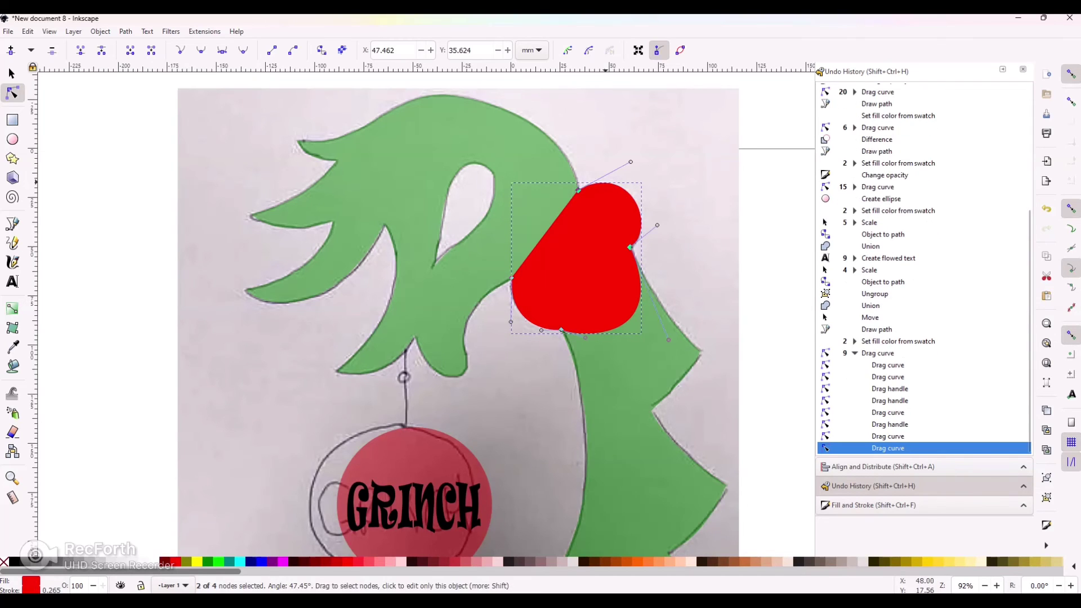
Step: Duplicate the green hand and sleeve shapes and union the two copies into one shape
double_click(605, 183)
click(11, 74)
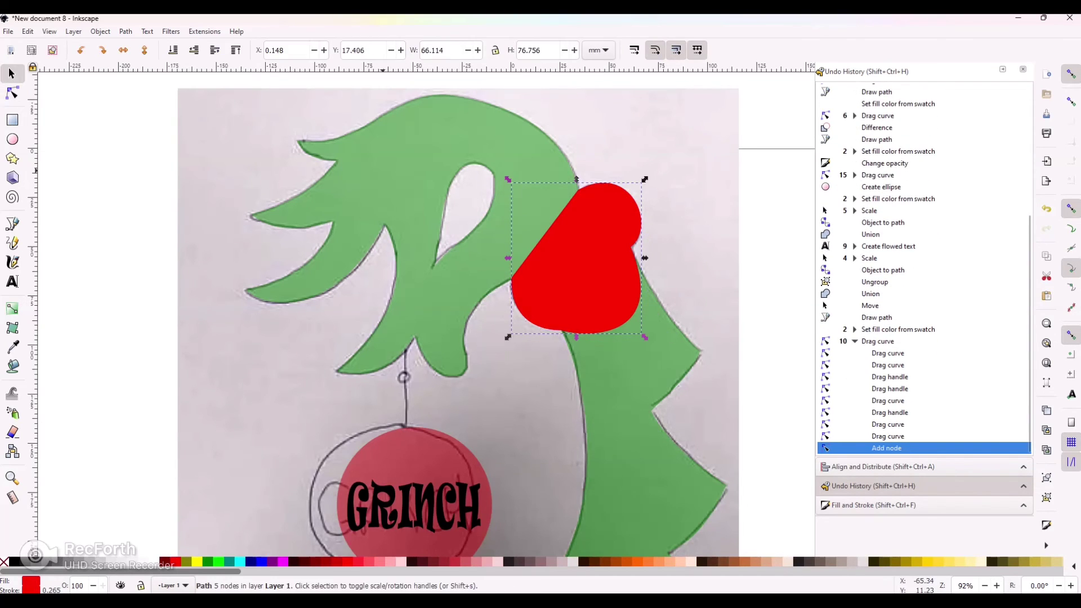
click(383, 170)
shift+click(608, 454)
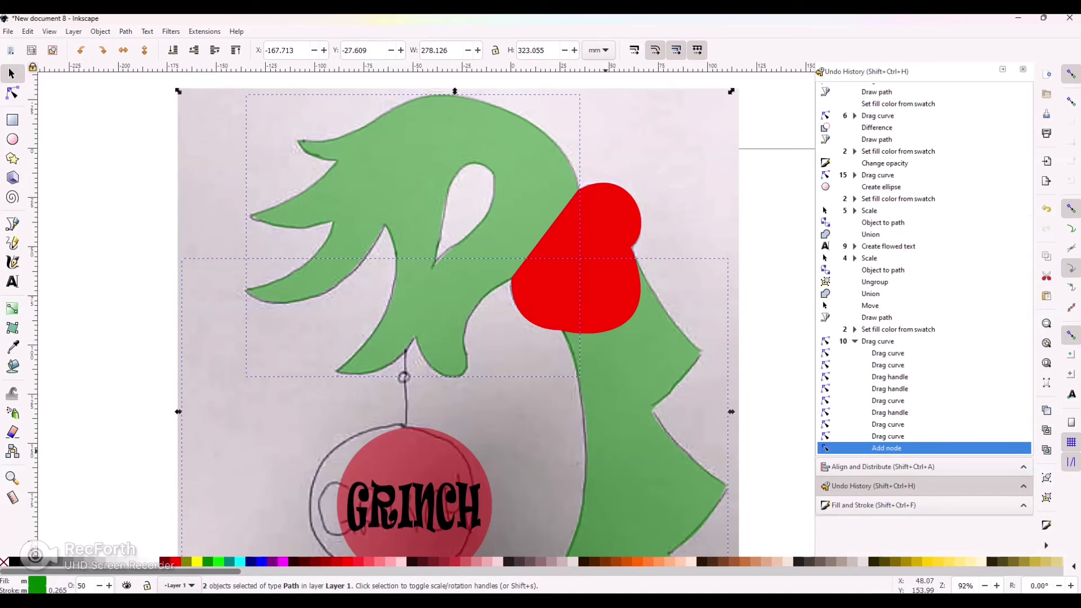
key(ctrl)
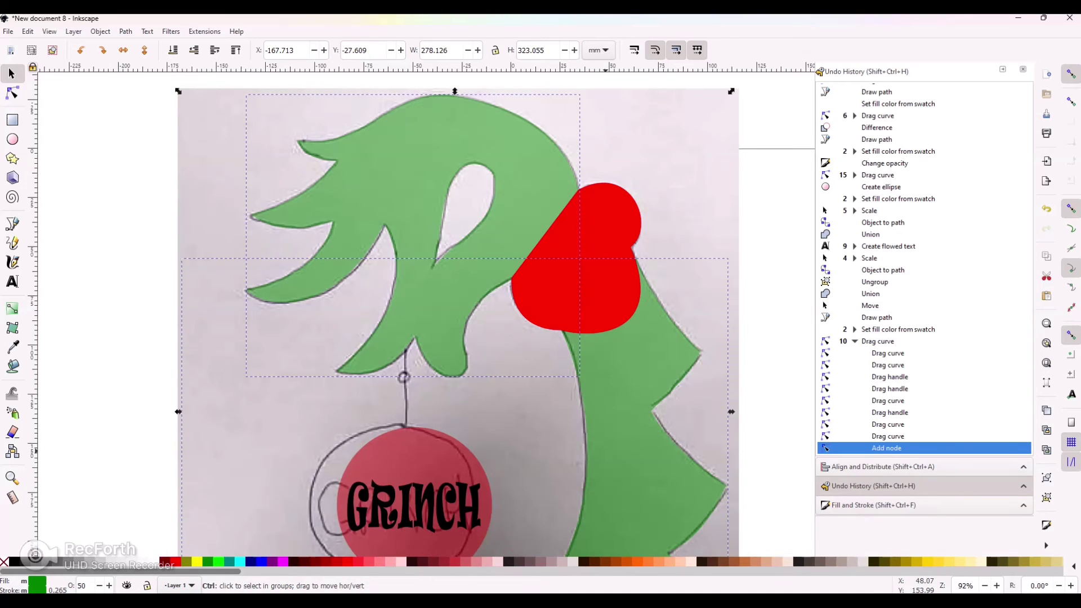
key(ctrl+d)
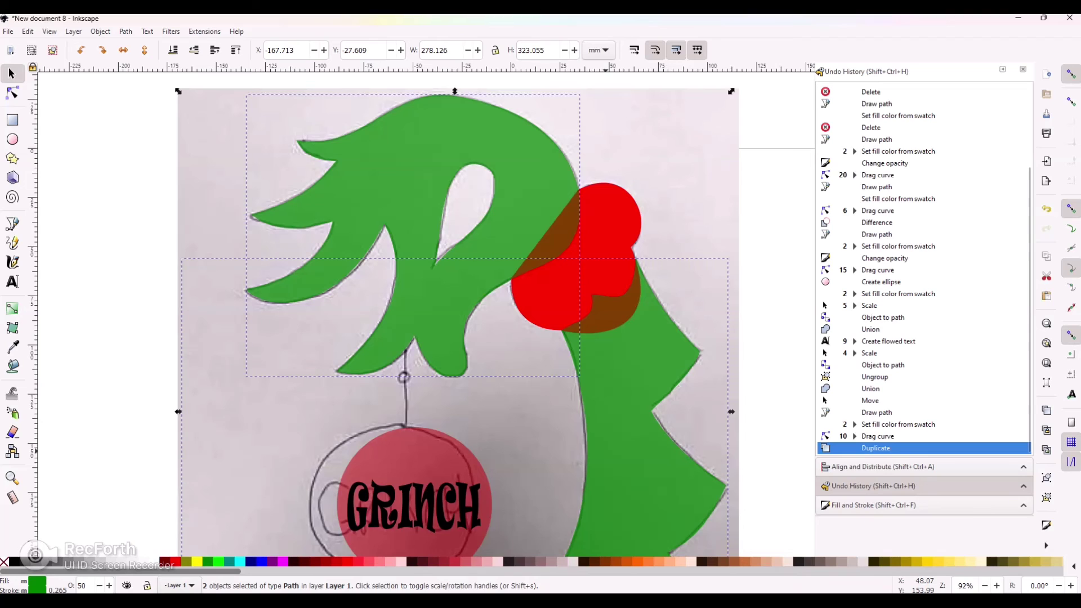
key(ctrl)
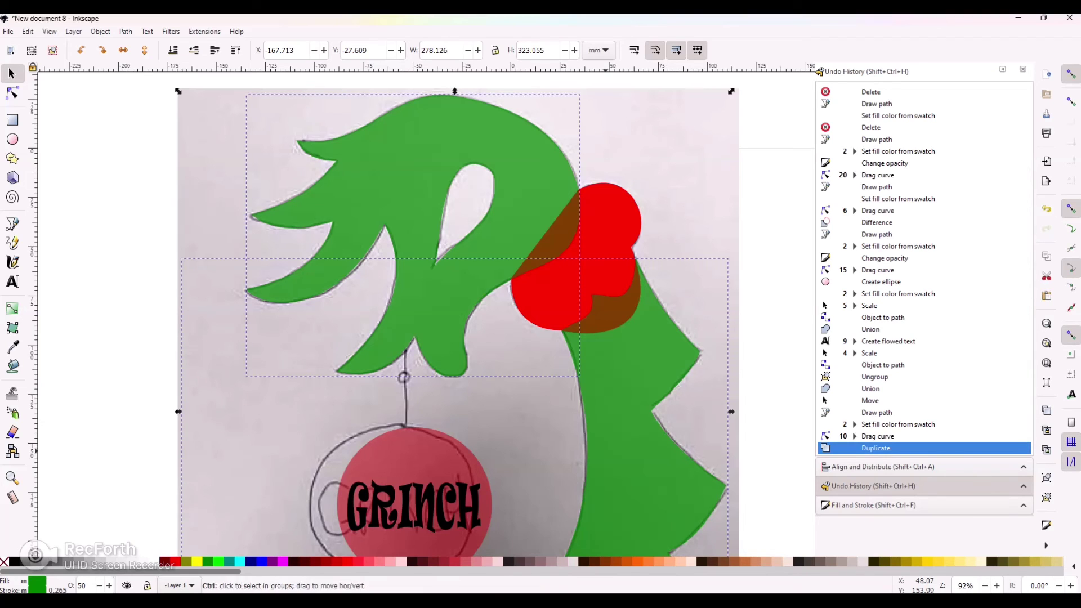
key(ctrl+plus)
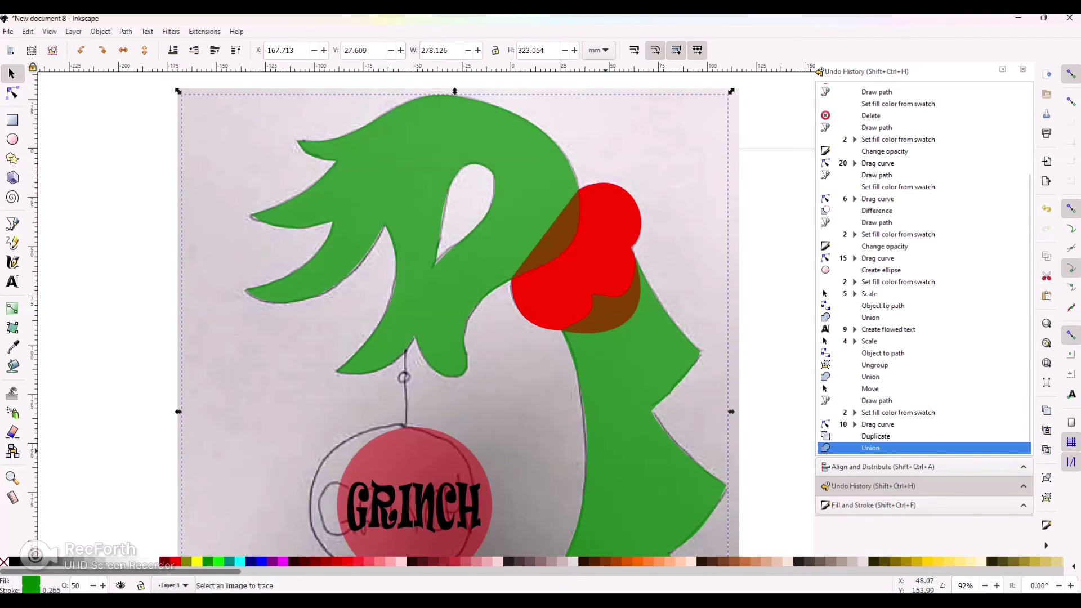
drag(623, 452, 259, 357)
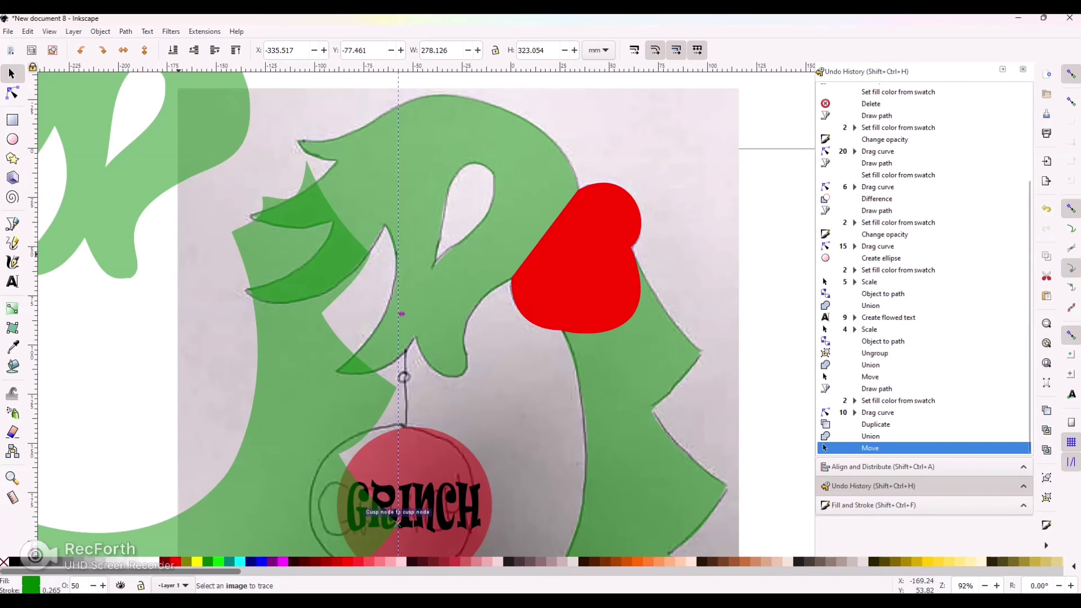
key(ctrl+z)
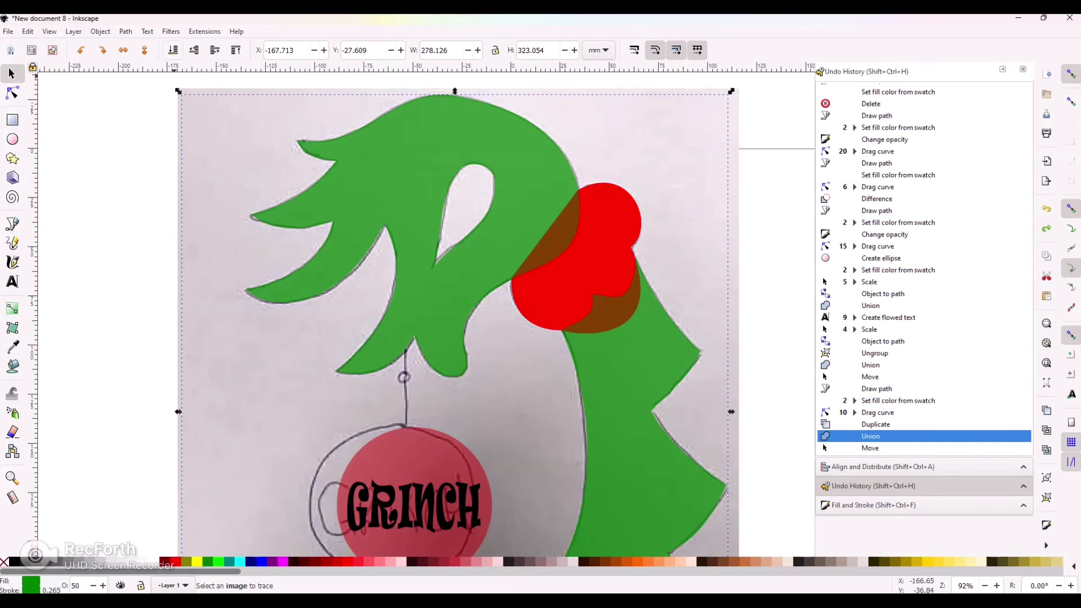
click(172, 50)
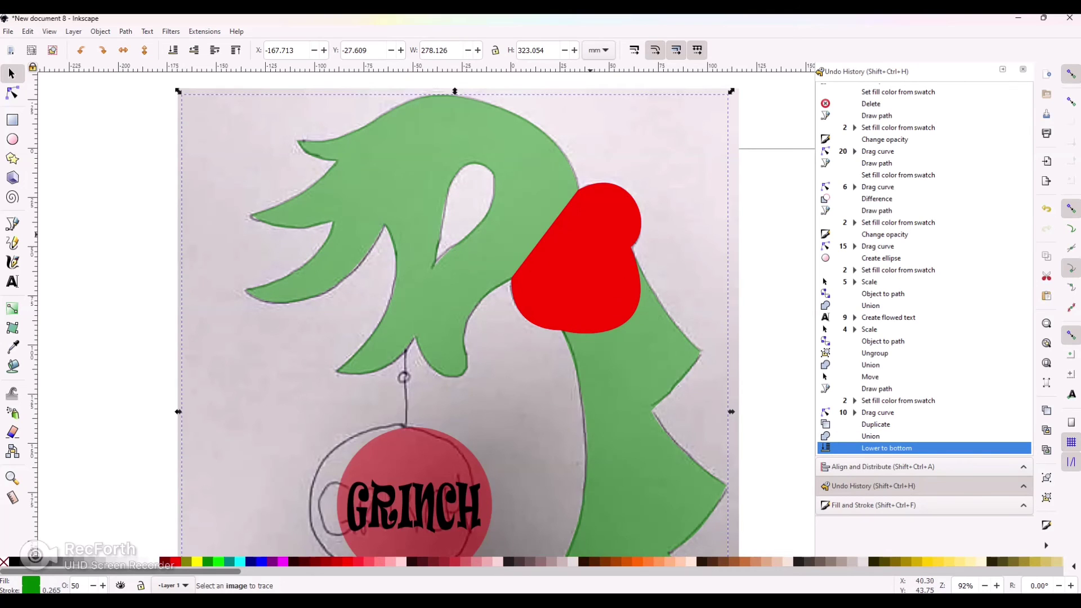
key(ctrl)
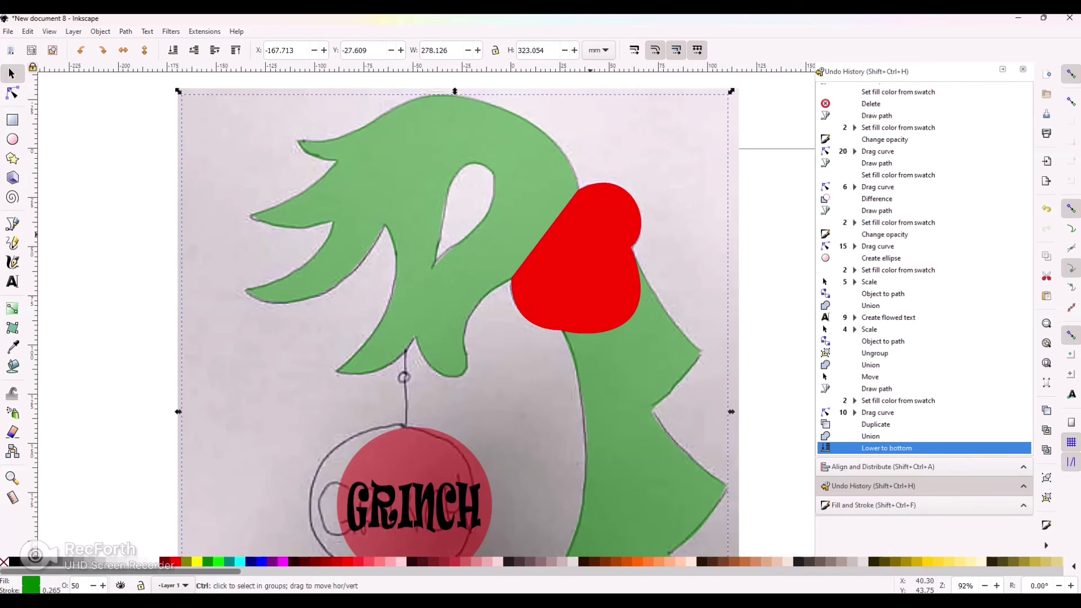
ctrl+click(583, 238)
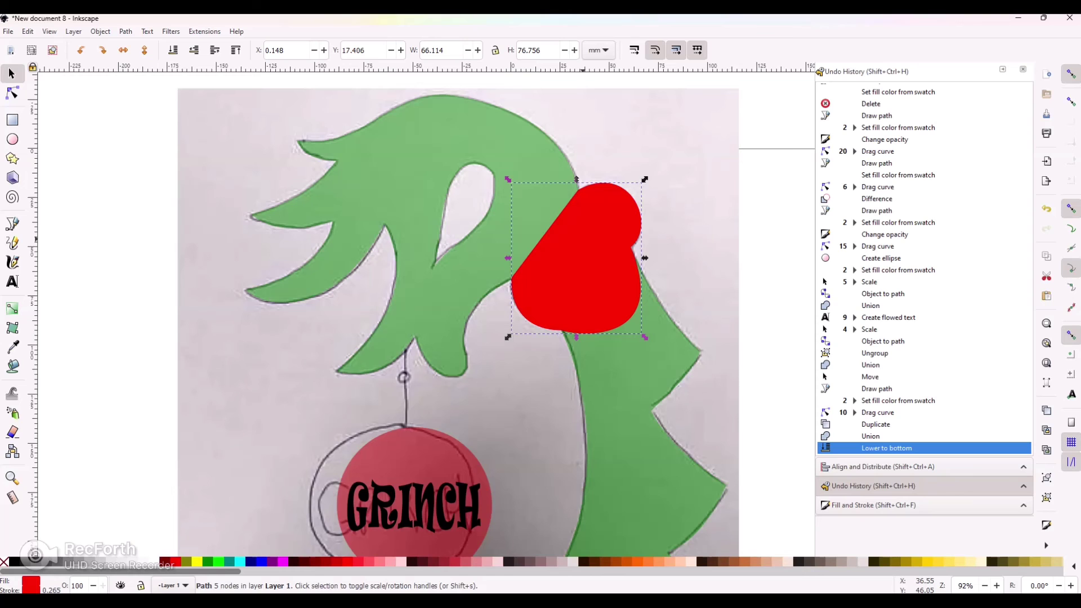
key(ctrl+minus)
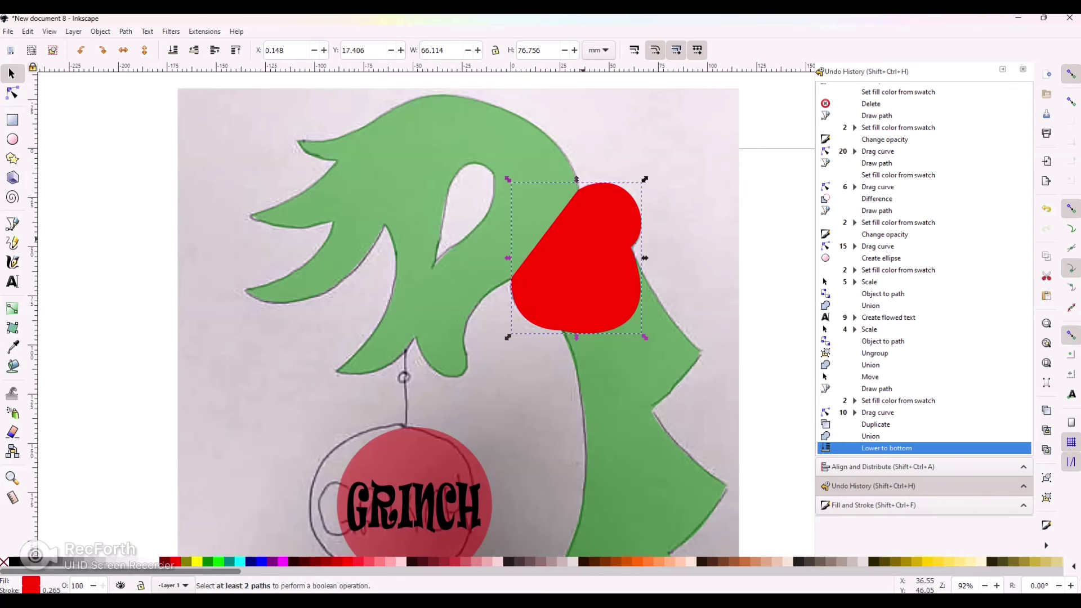
drag(618, 256, 656, 254)
key(ctrl+z)
key(ctrl+z)
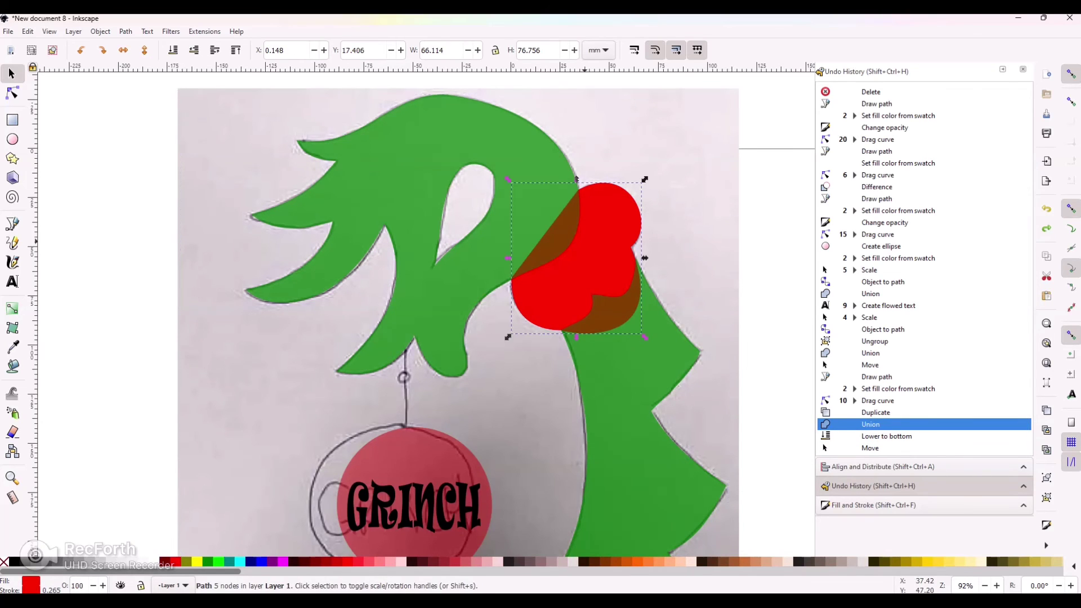
Step: Subtract the unioned hand-and-sleeve copy from the red cuff with Difference
shift+click(414, 186)
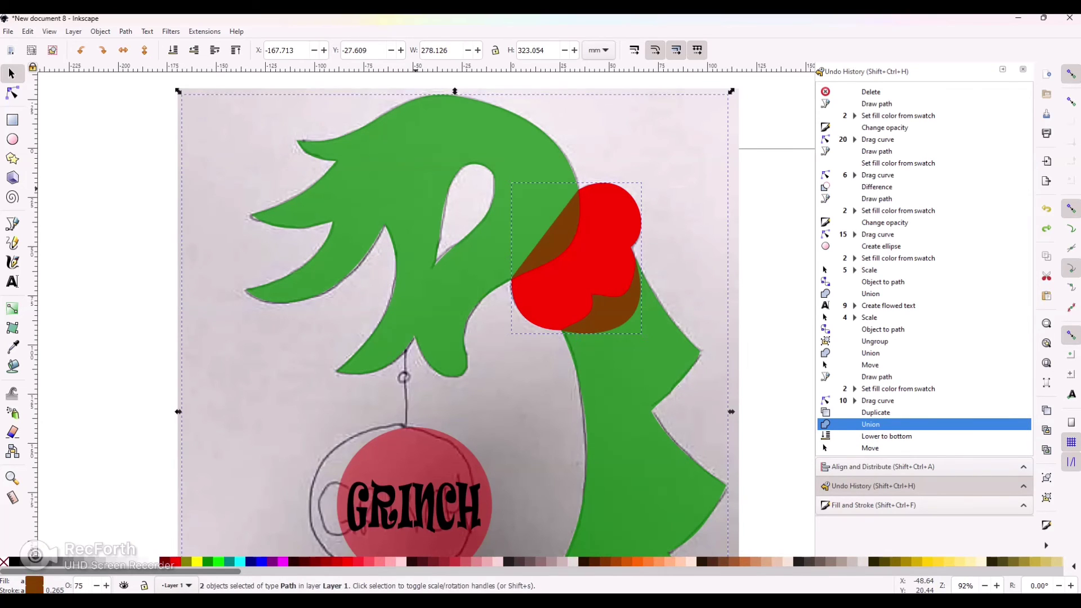
key(ctrl+minus)
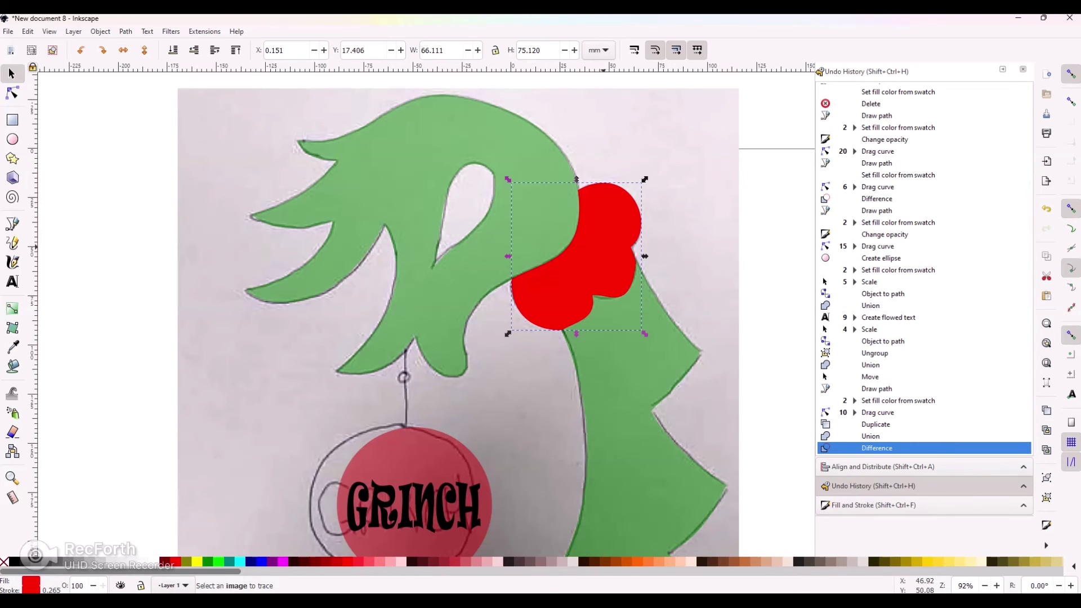
click(126, 31)
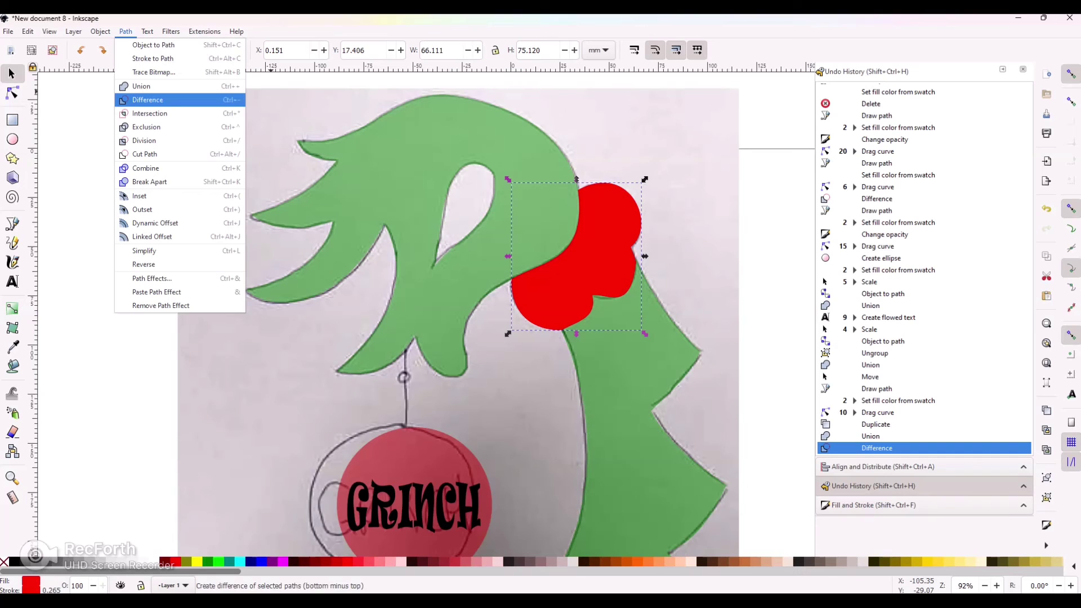
key(Escape)
drag(627, 243, 338, 365)
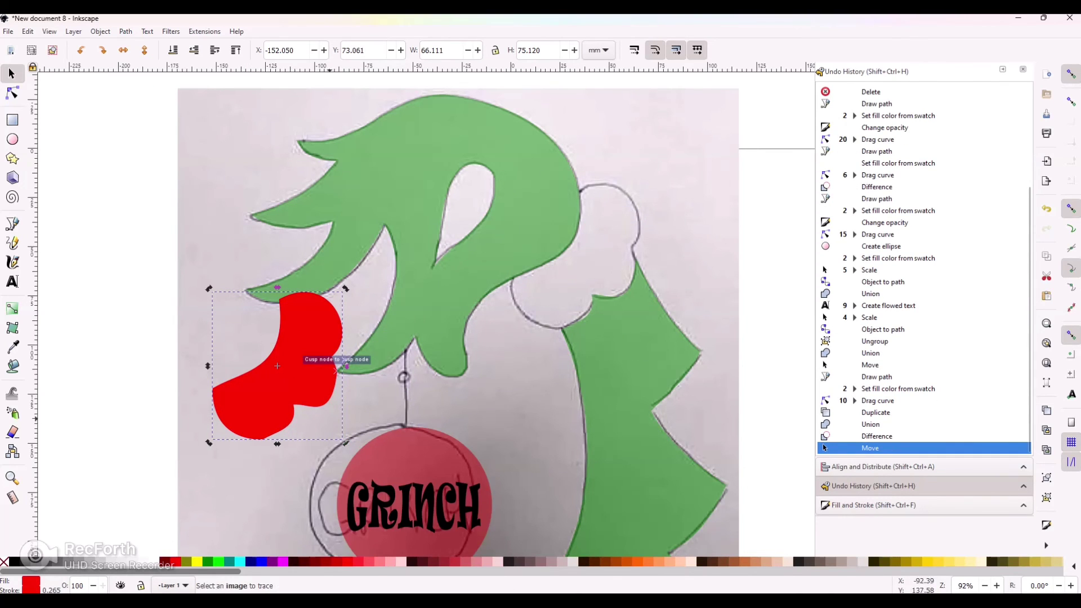
click(614, 355)
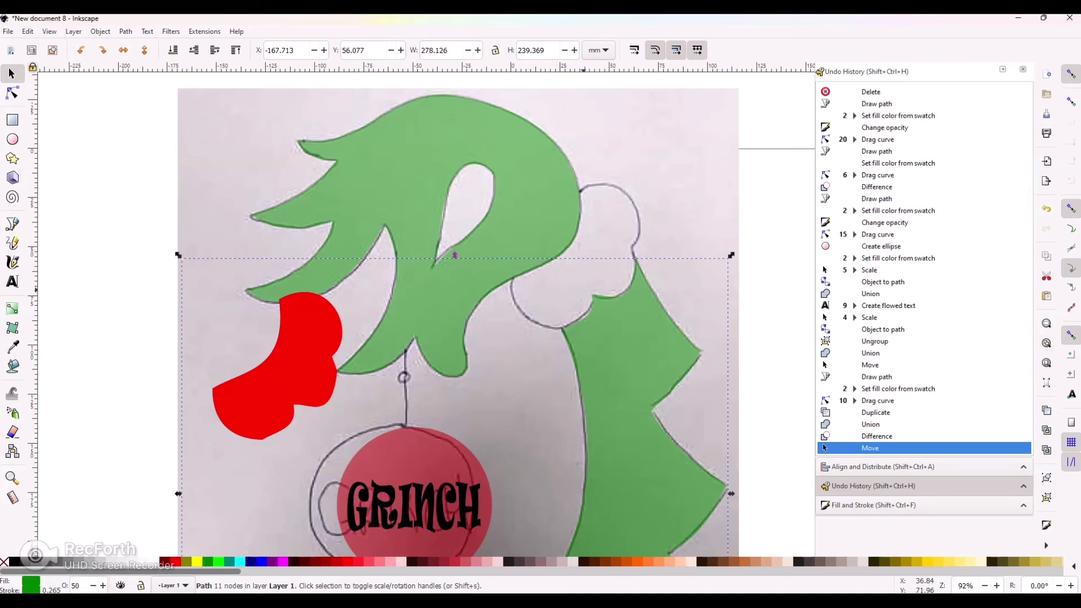
key(ctrl+z)
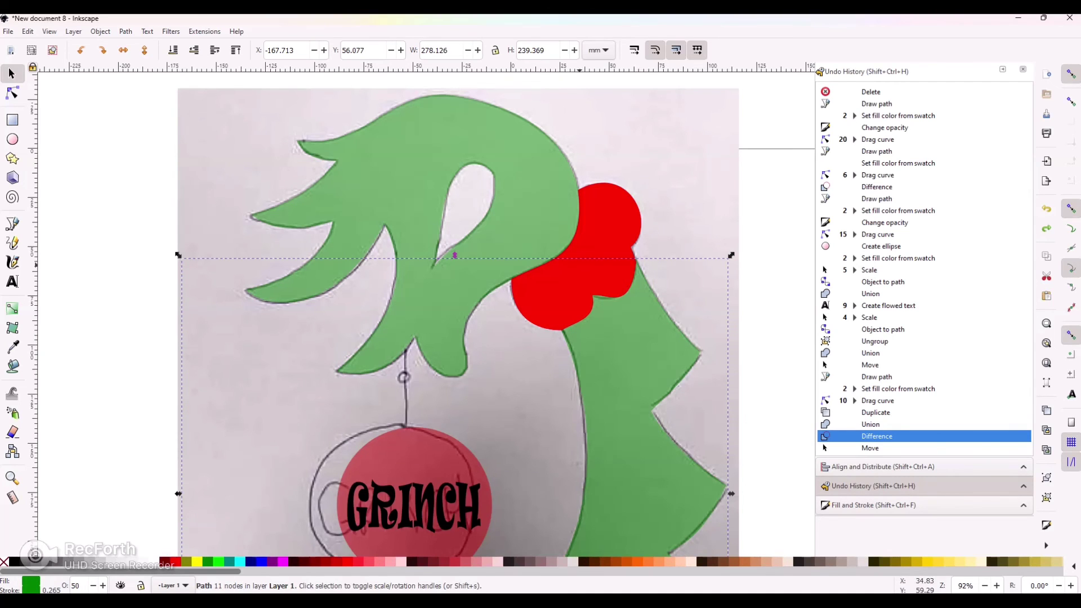
click(637, 168)
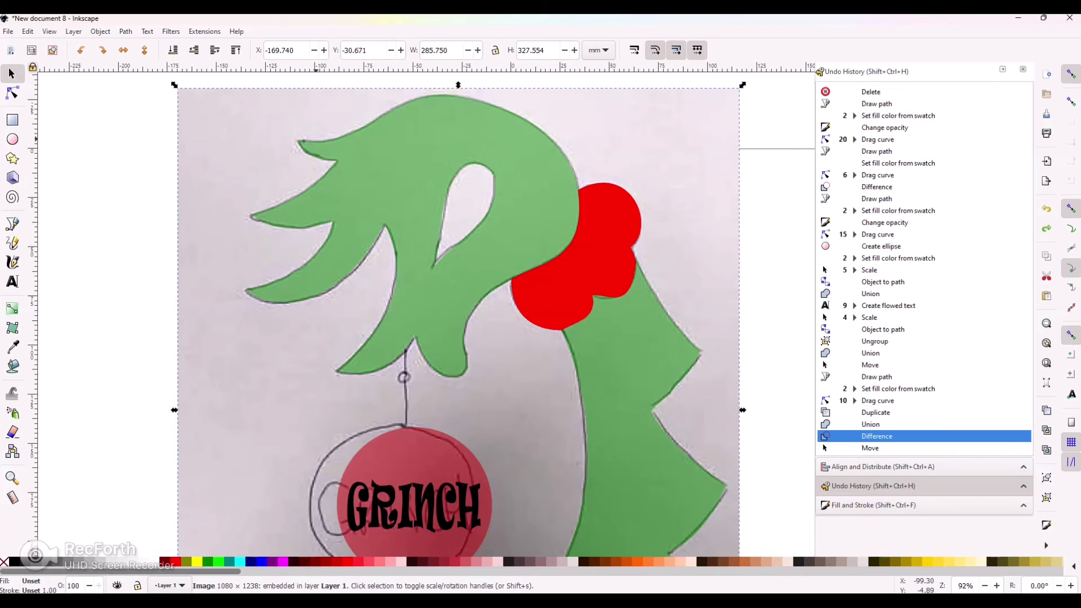
Step: Draw a closed four-cornered Bezier trunk about 64 by 30 mm below the sleeve's lower edge, with dark brown #552200 fill and stroke
scroll(459, 309, down, 10)
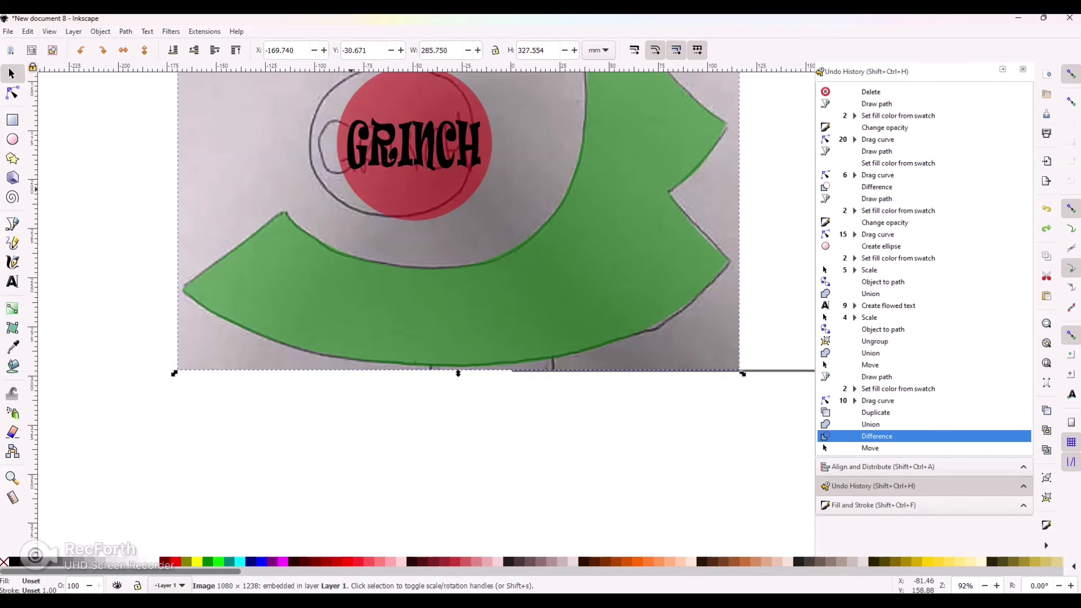
key(r)
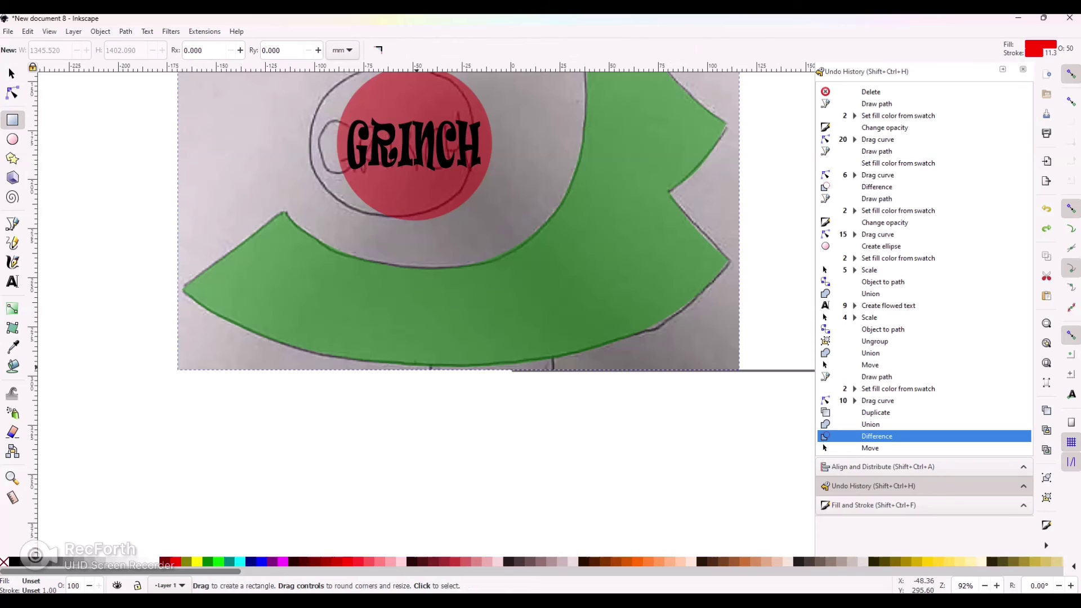
click(11, 223)
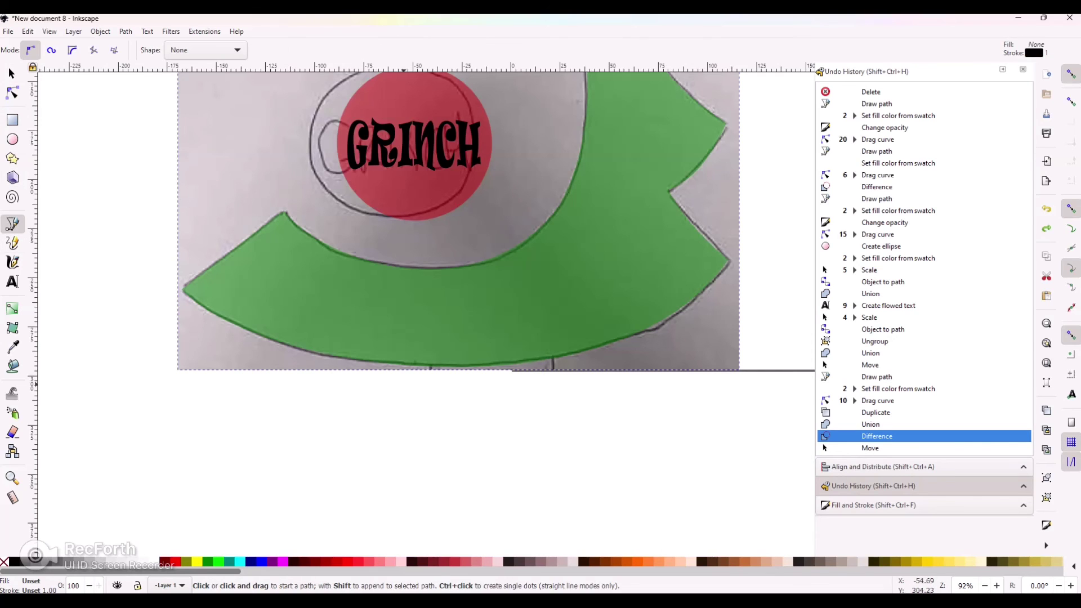
click(431, 365)
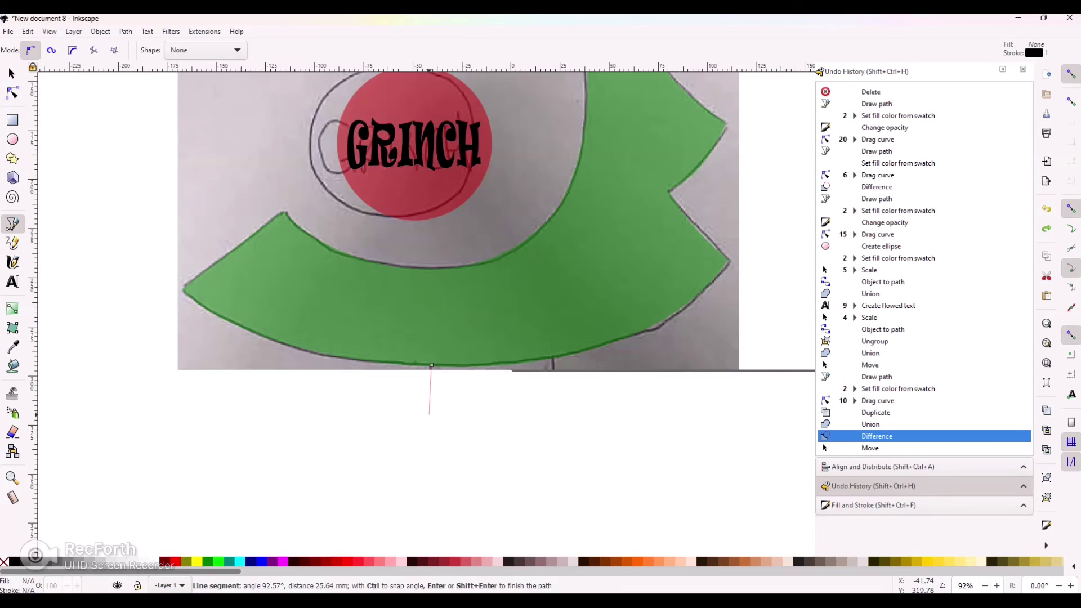
click(429, 415)
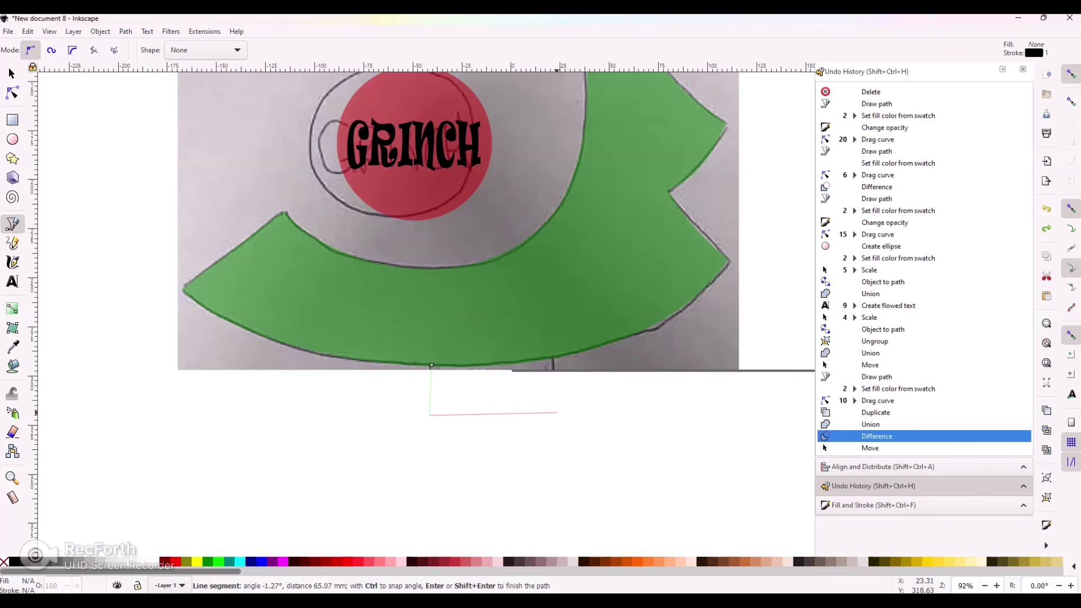
click(555, 415)
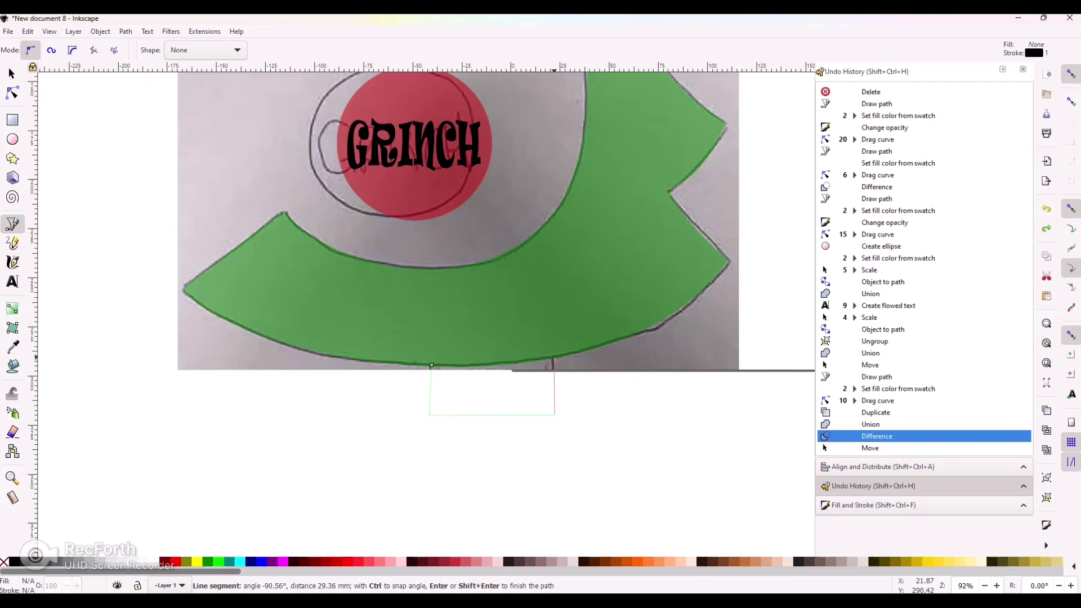
click(555, 359)
click(431, 365)
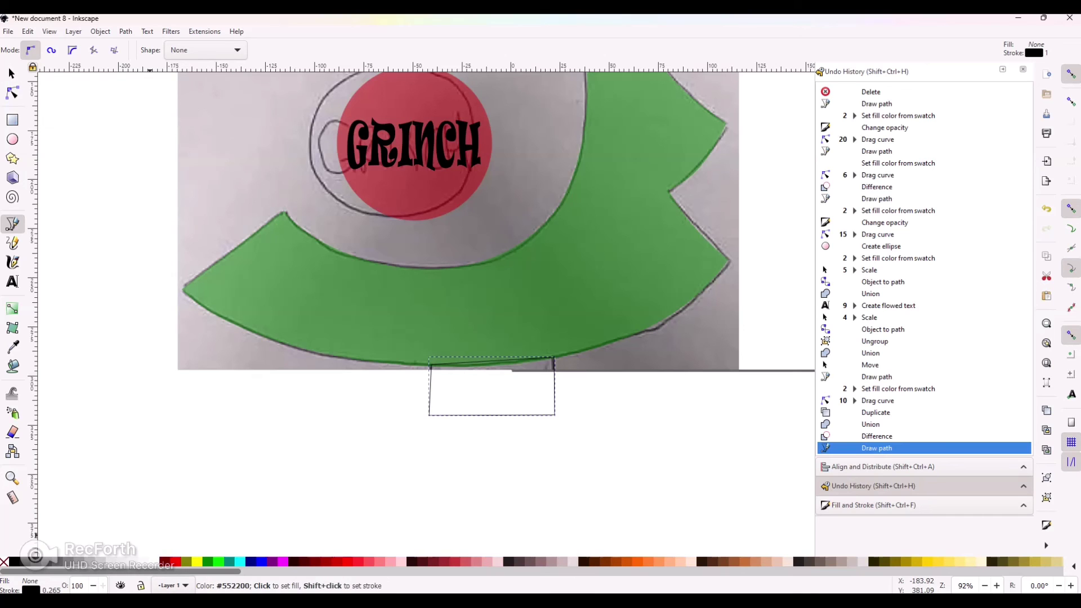
click(594, 562)
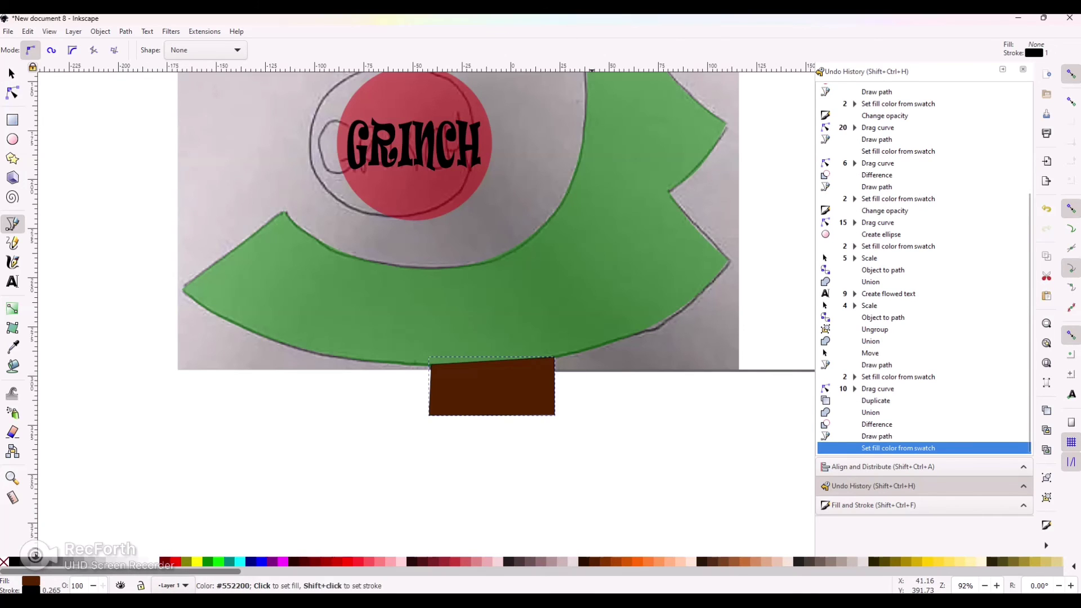
shift+click(588, 561)
Step: Curve the trunk's upper edge along the sleeve's lower outline and move its two upper corners slightly down
key(s)
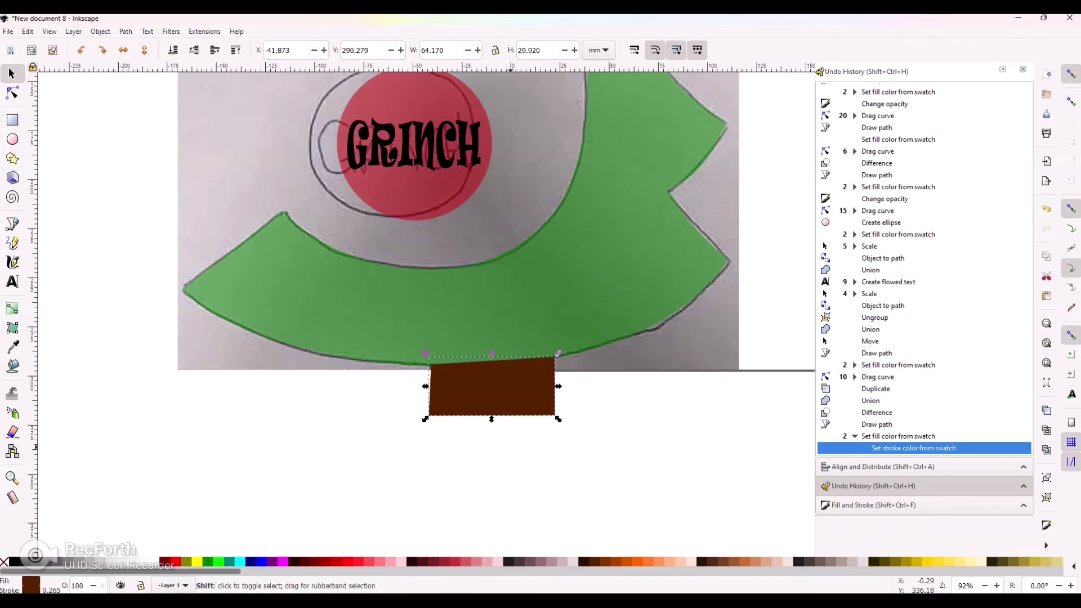
key(plus)
key(plus)
key(n)
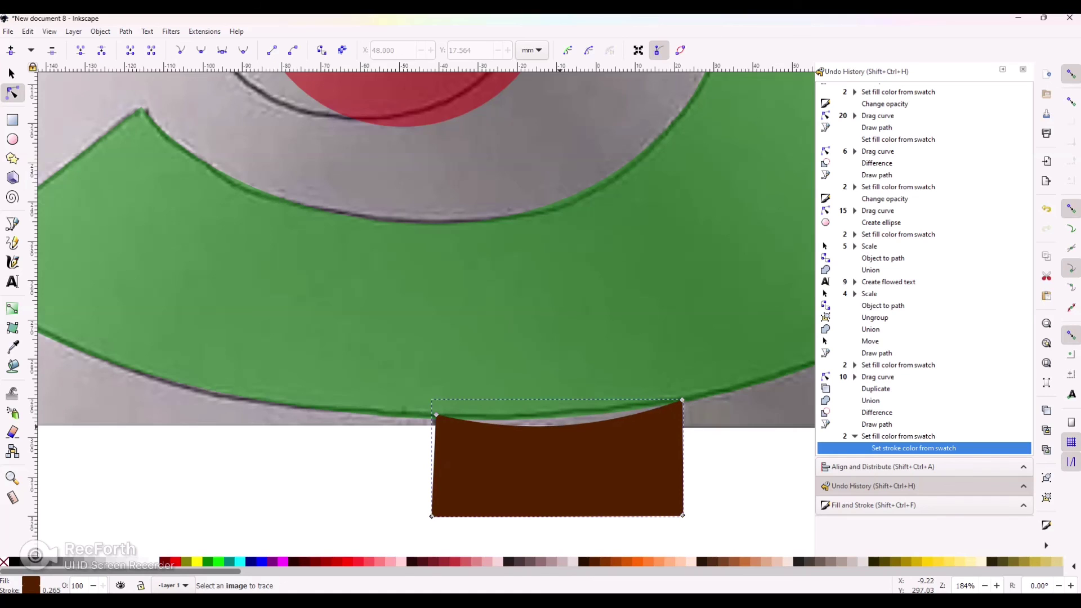
drag(558, 416, 559, 416)
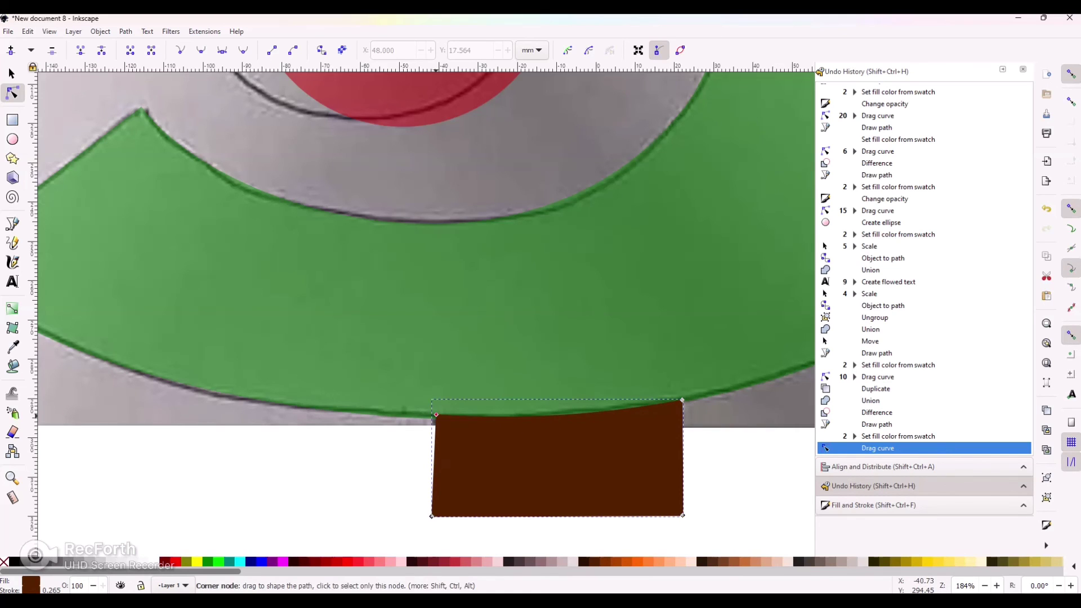
drag(436, 415, 435, 418)
drag(681, 400, 682, 404)
drag(517, 424, 519, 419)
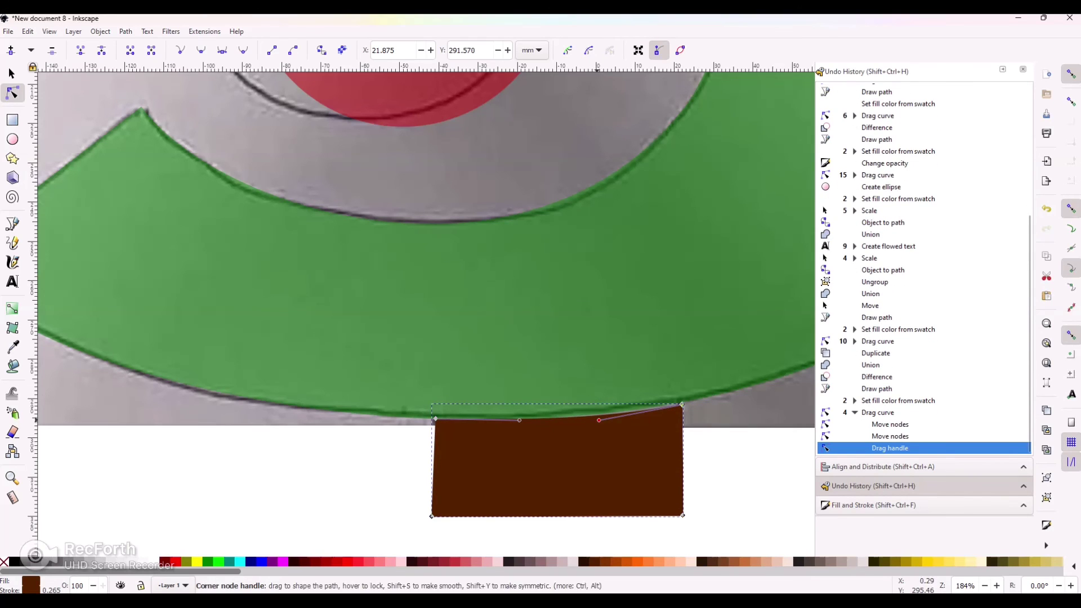
scroll(426, 312, up, 10)
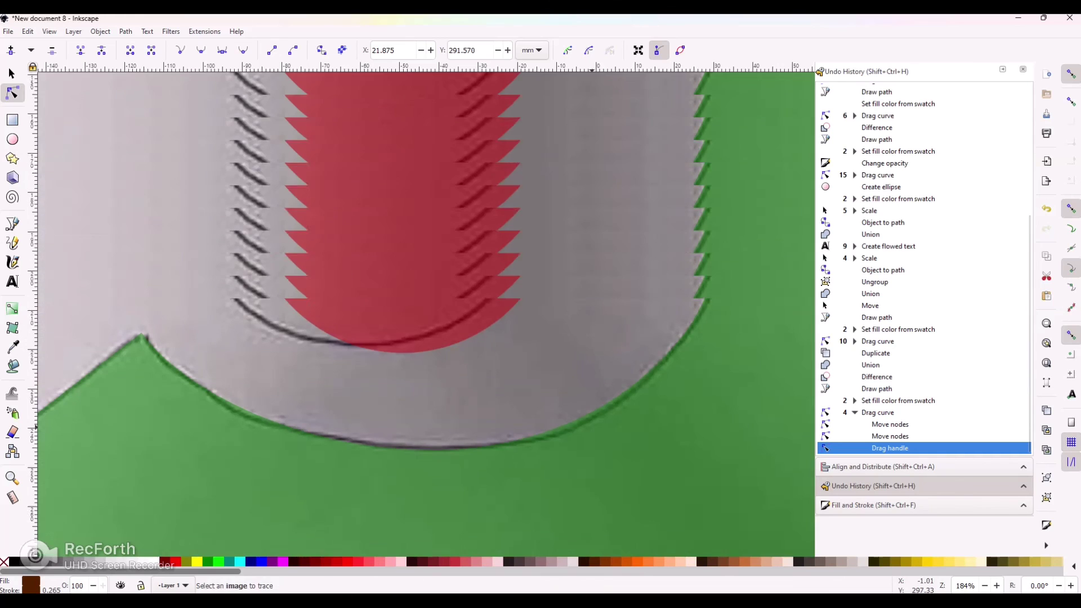
key(s)
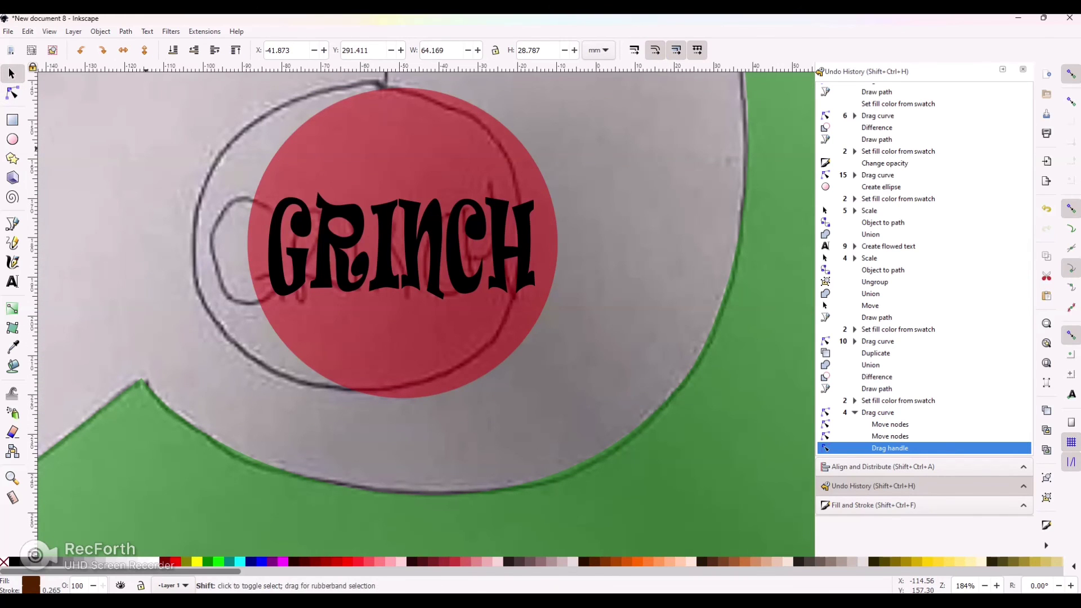
key(minus)
key(minus)
key(minus)
key(minus)
key(minus)
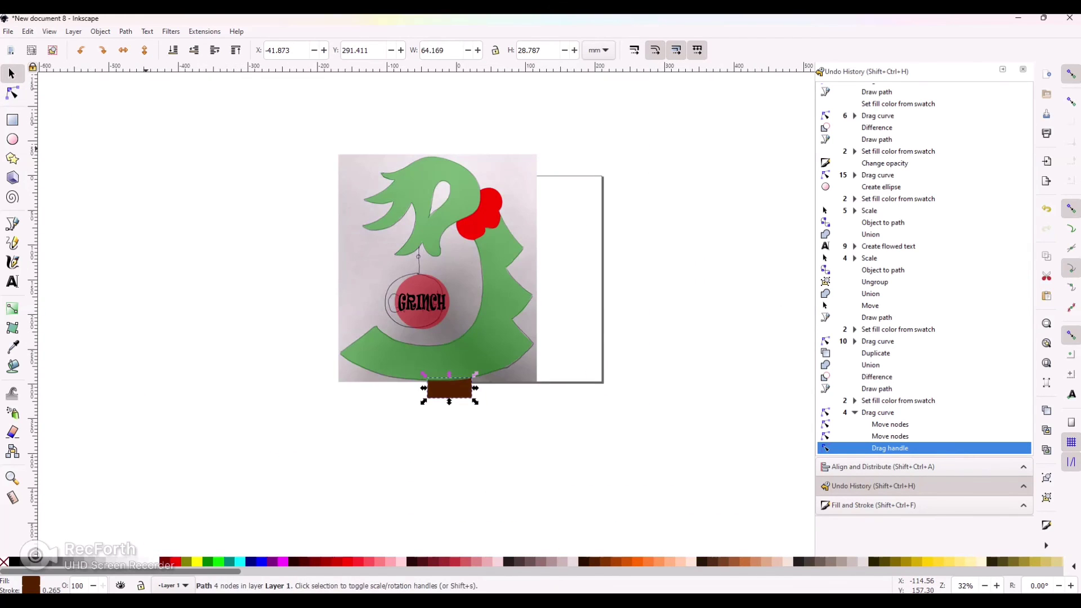
Step: Delete the sketch photo and set the opacity of all remaining shapes to 100%
click(360, 162)
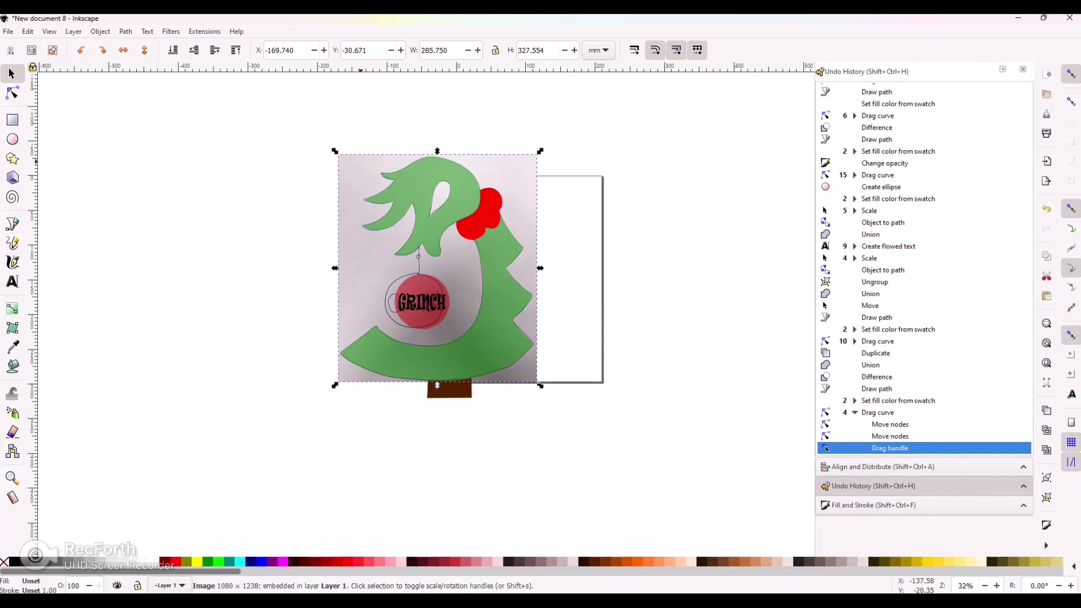
key(Delete)
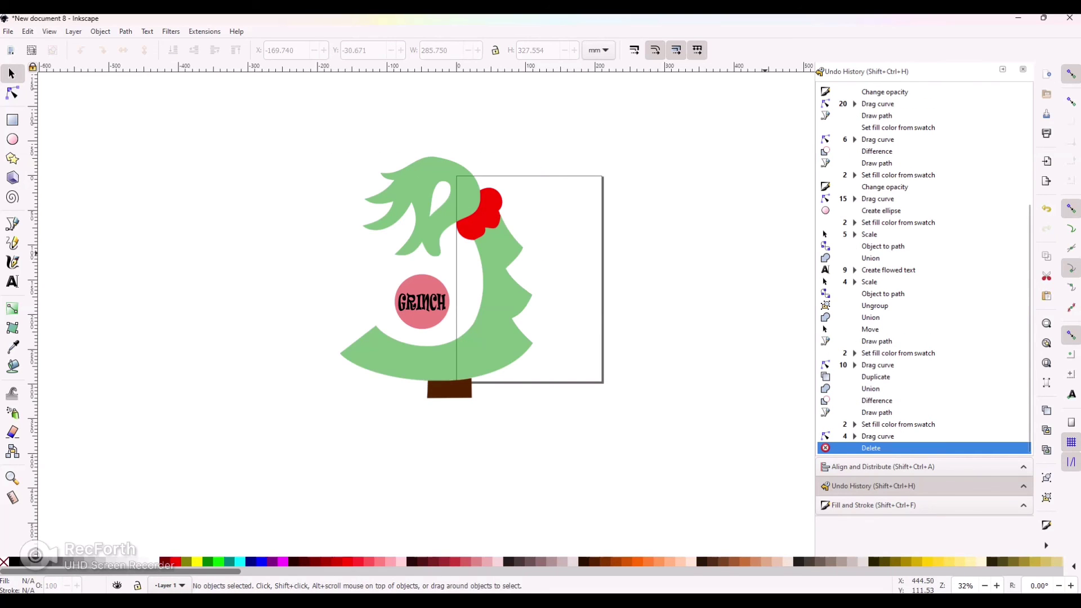
key(plus)
key(plus)
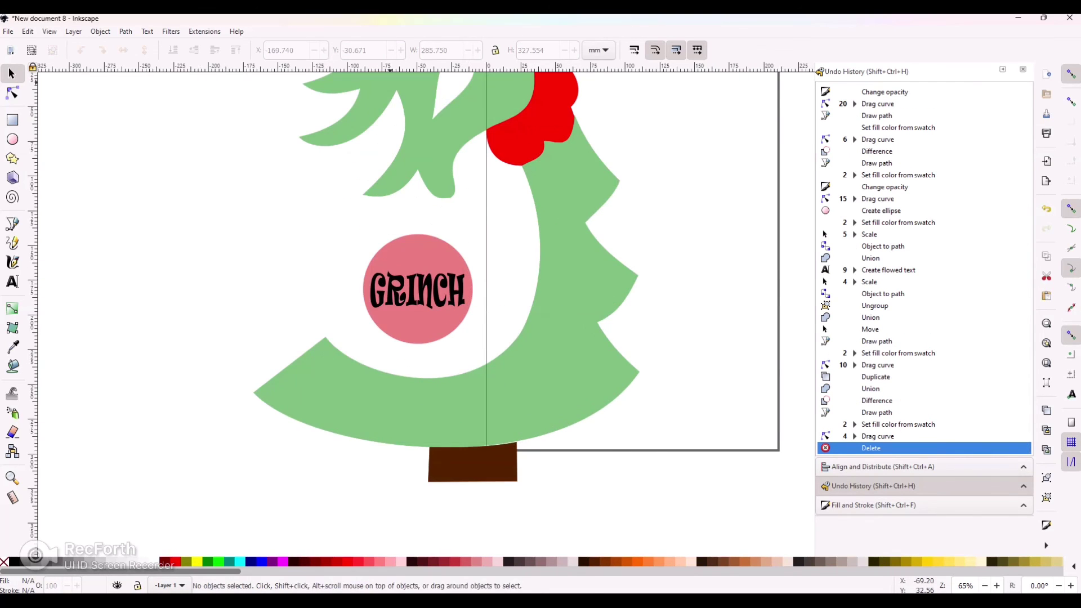
click(393, 85)
key(ctrl+a)
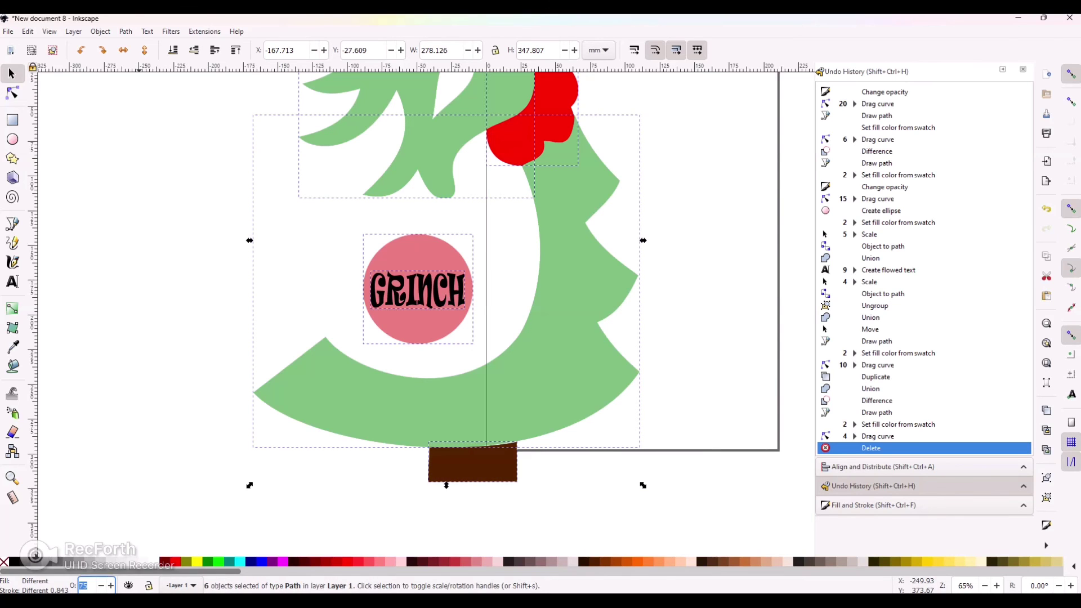
text(100)
key(Return)
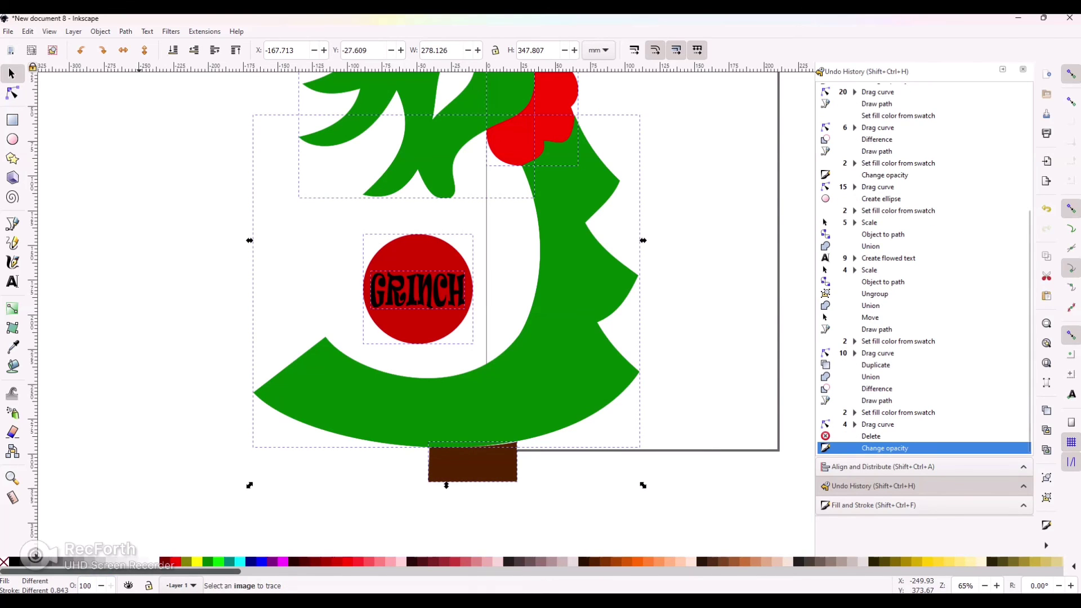
key(Escape)
Step: Draw a yellow-filled rectangle about 414 by 418 mm around the artwork and lower it to the bottom of the stack
key(minus)
key(minus)
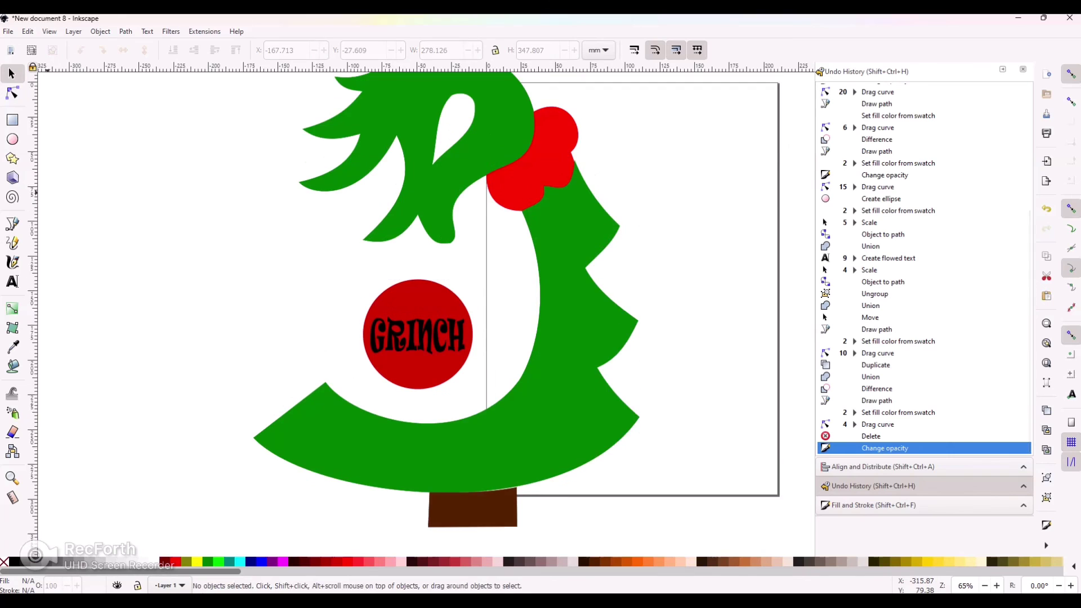
key(r)
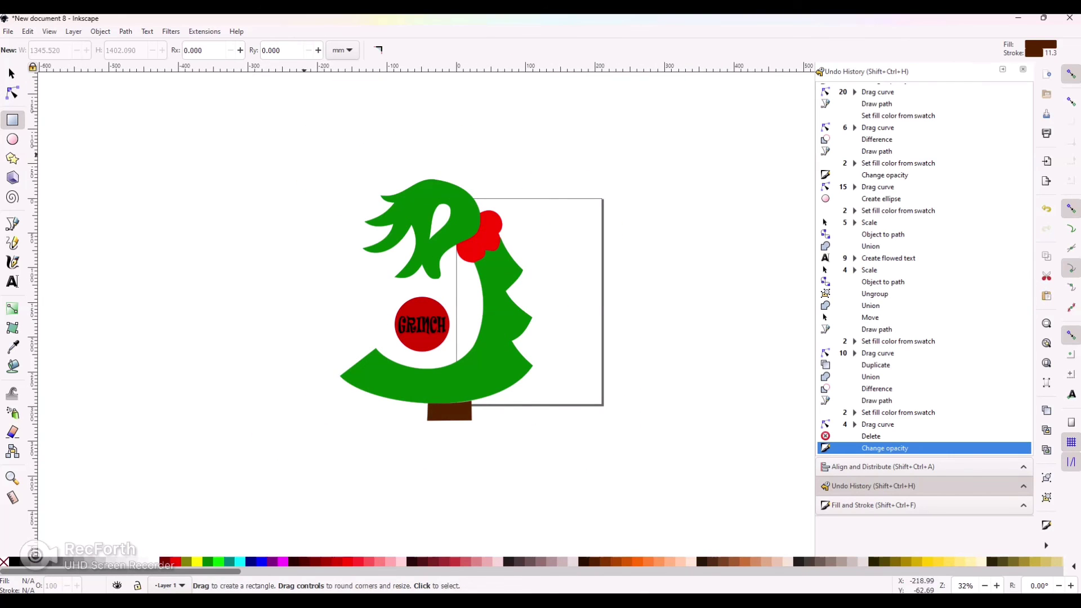
drag(312, 136, 601, 427)
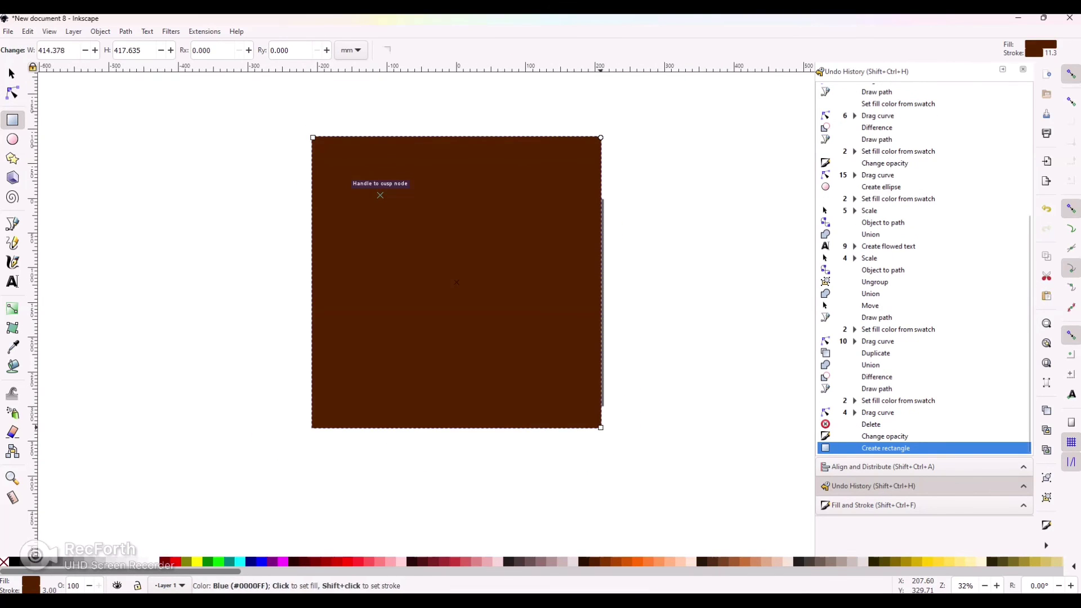
click(196, 561)
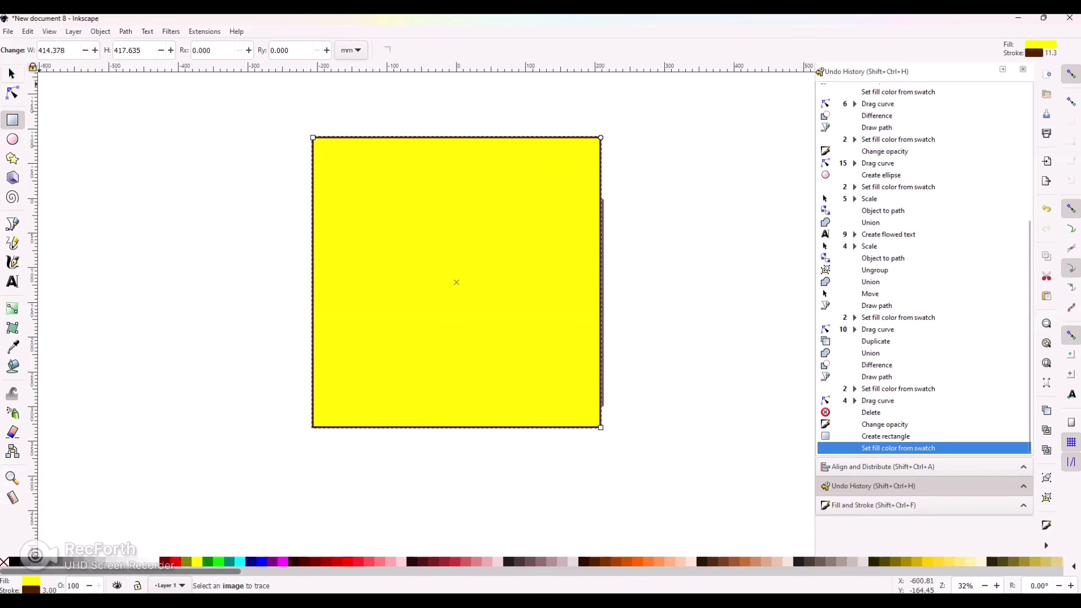
key(s)
click(173, 50)
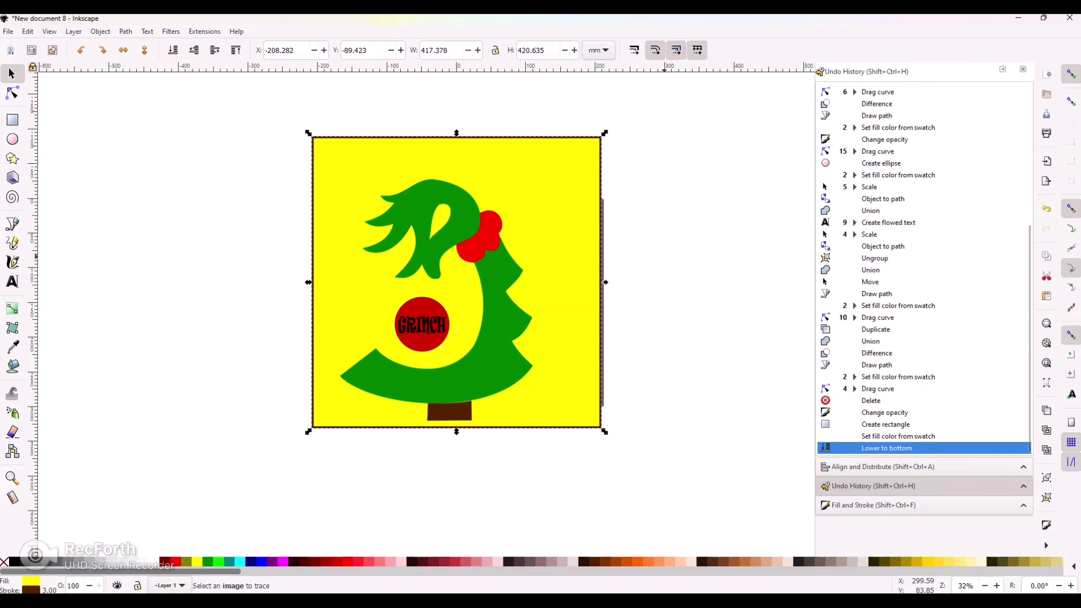
key(Escape)
Step: Recolor the red cuff with white fill and white stroke
click(489, 234)
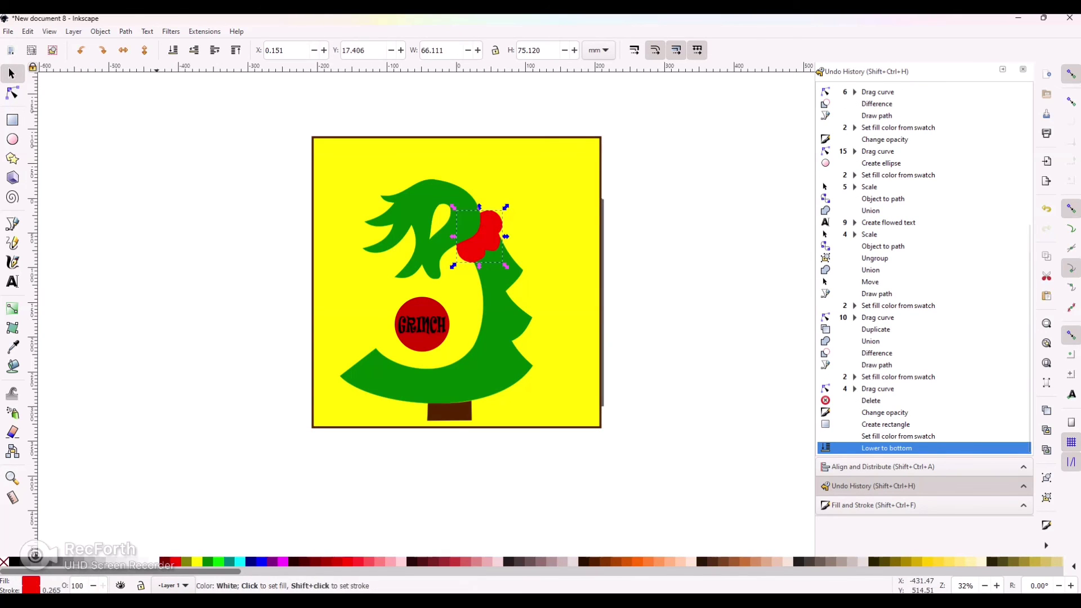
click(155, 561)
click(155, 561)
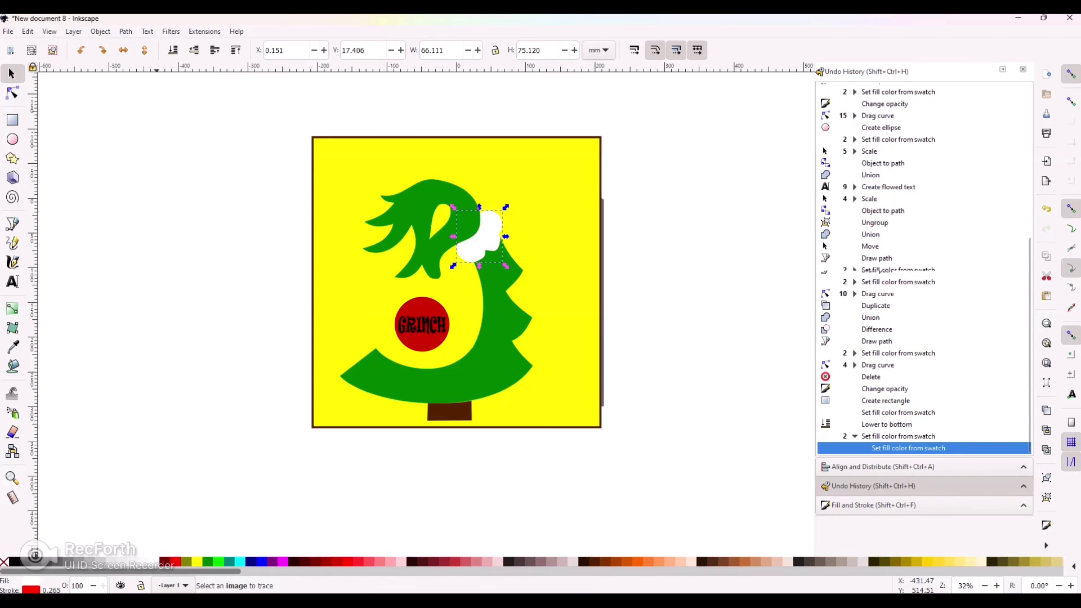
shift+click(156, 561)
Step: Draw a hairline rectangle about 48 mm tall from the fingers to the ornament as its string, convert it to a path and apply Union
key(plus)
key(plus)
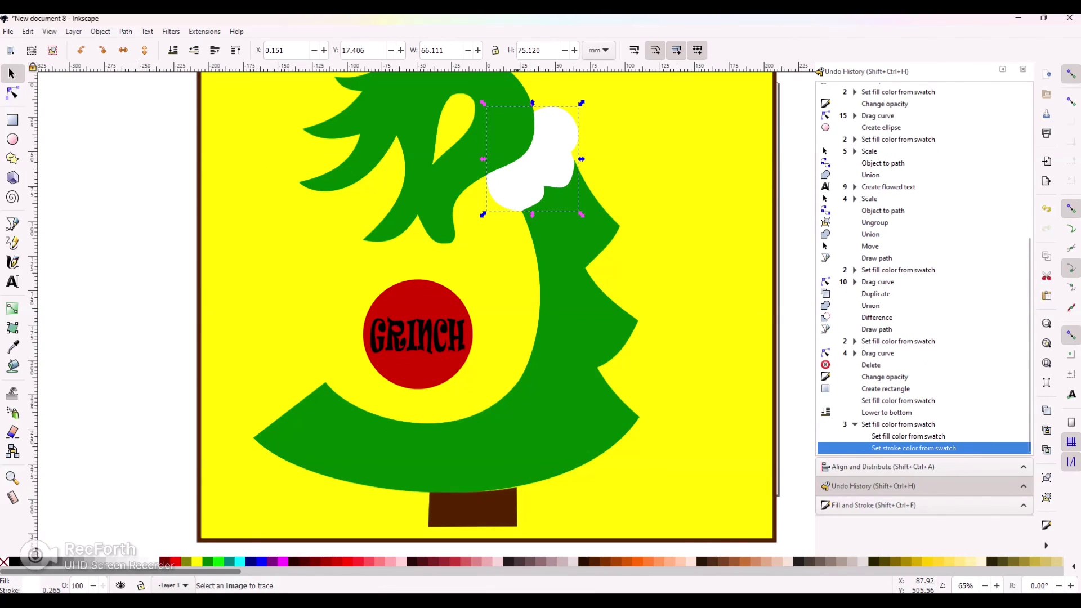
scroll(487, 314, up, 4)
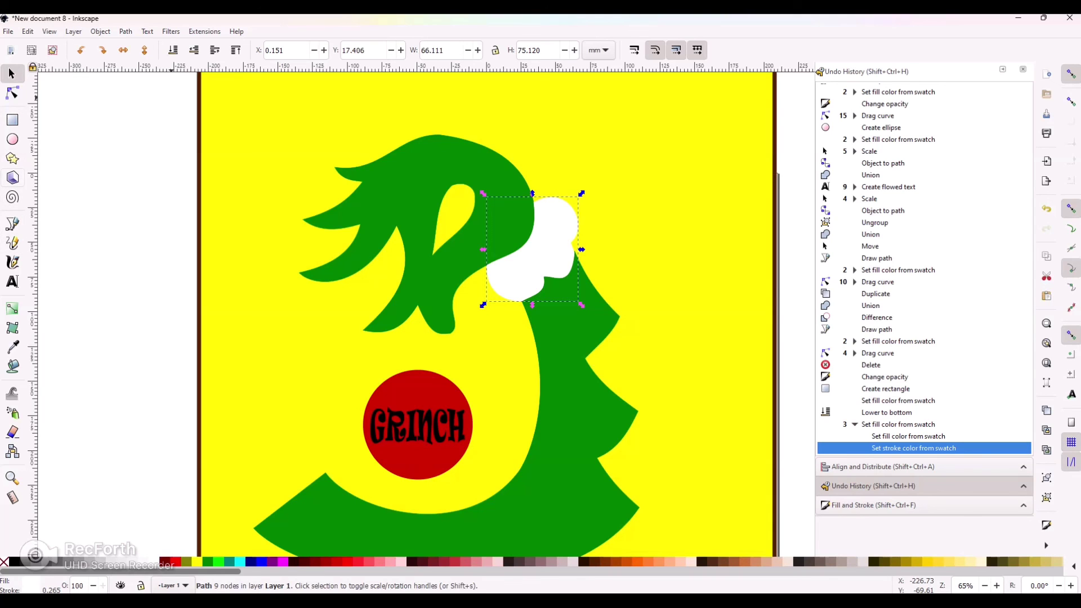
click(11, 119)
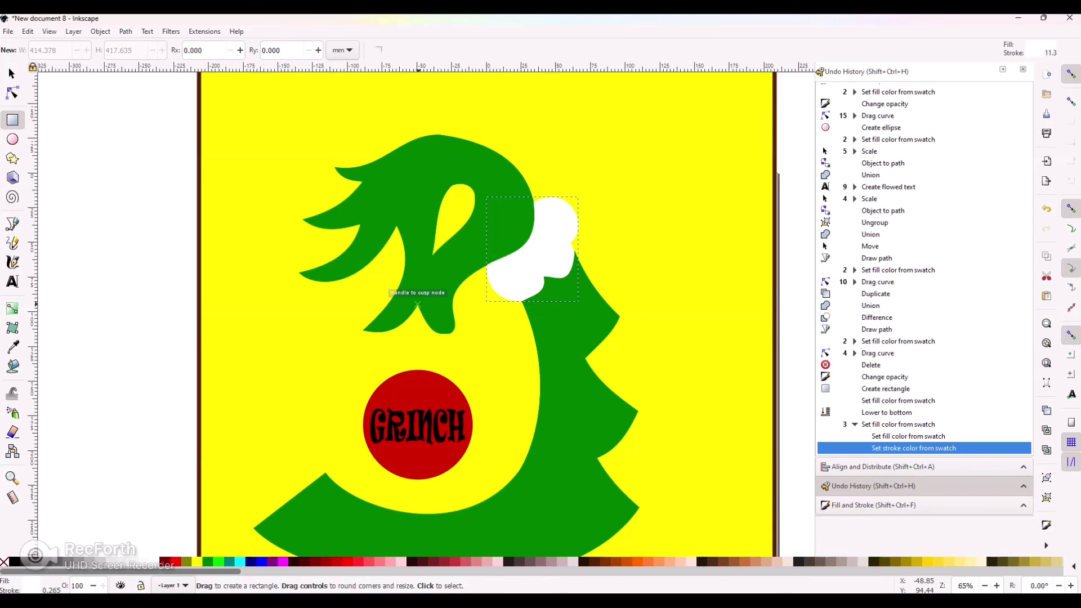
drag(417, 304, 417, 372)
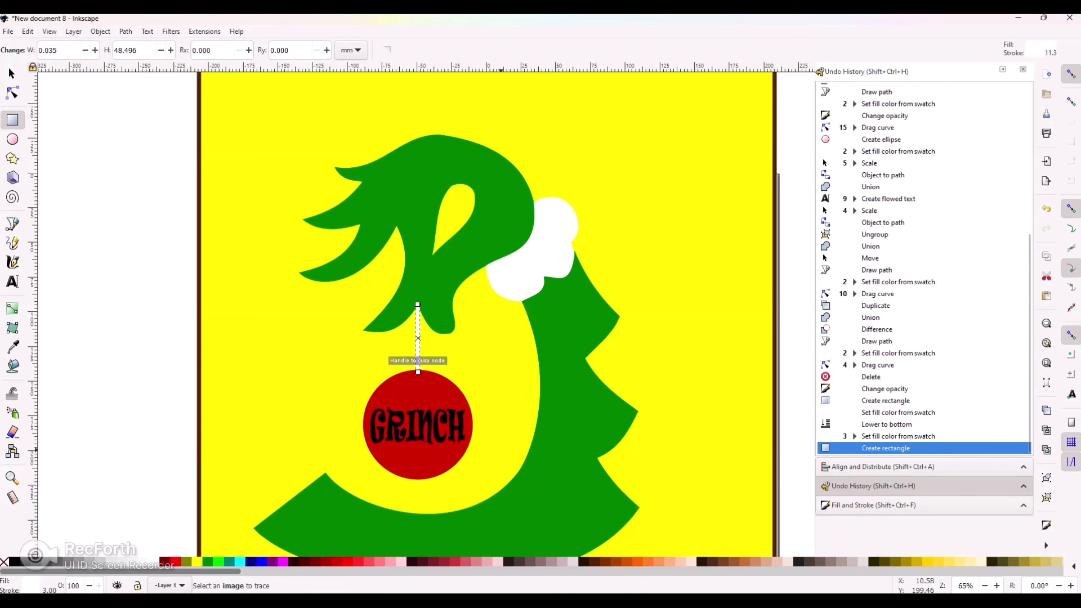
key(ctrl+shift+c)
key(ctrl+plus)
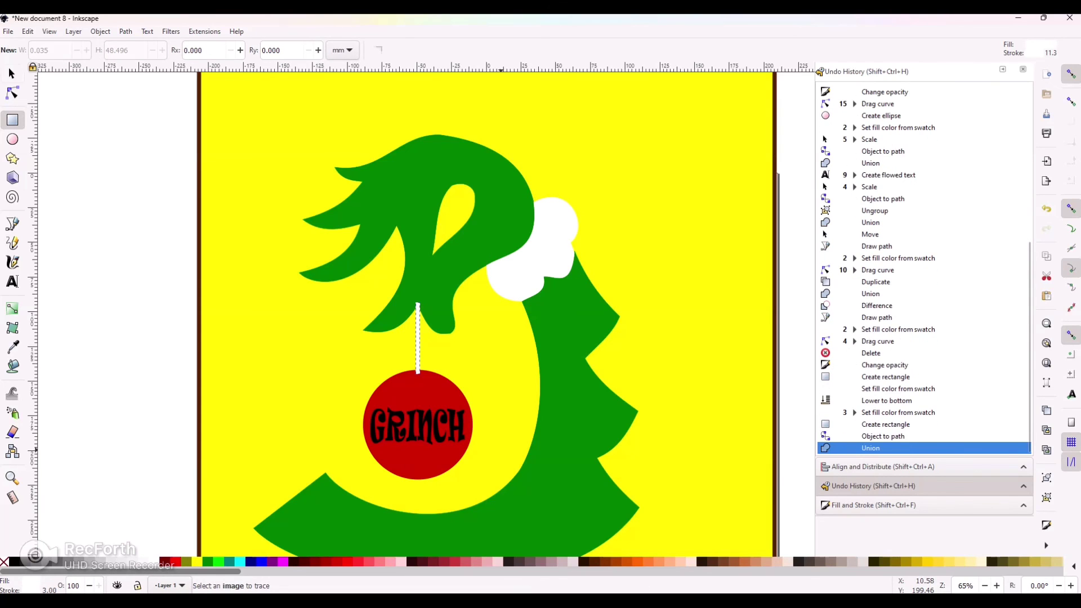
Step: Set the ornament string's fill and stroke to black
key(s)
click(14, 561)
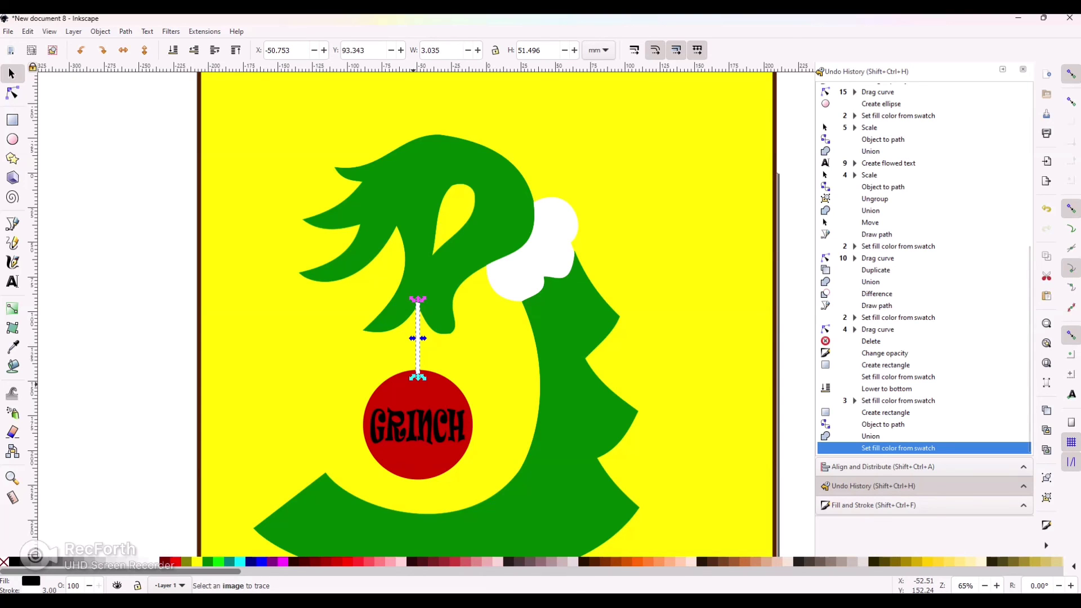
click(14, 561)
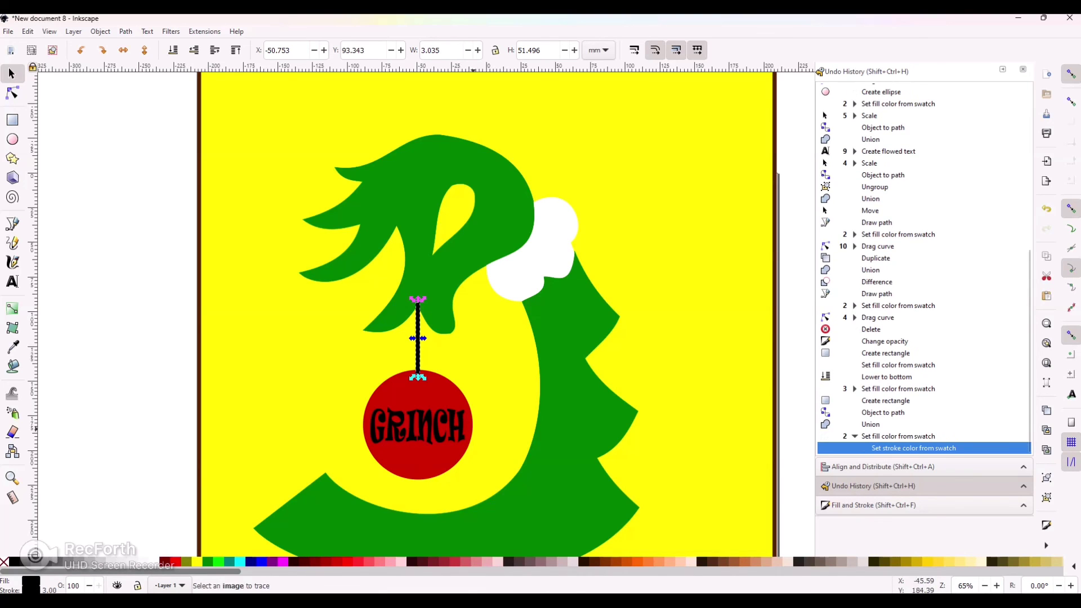
Step: Raise the red ornament circle to the top, followed by the GRINCH lettering so it sits above the circle
click(424, 388)
key(Home)
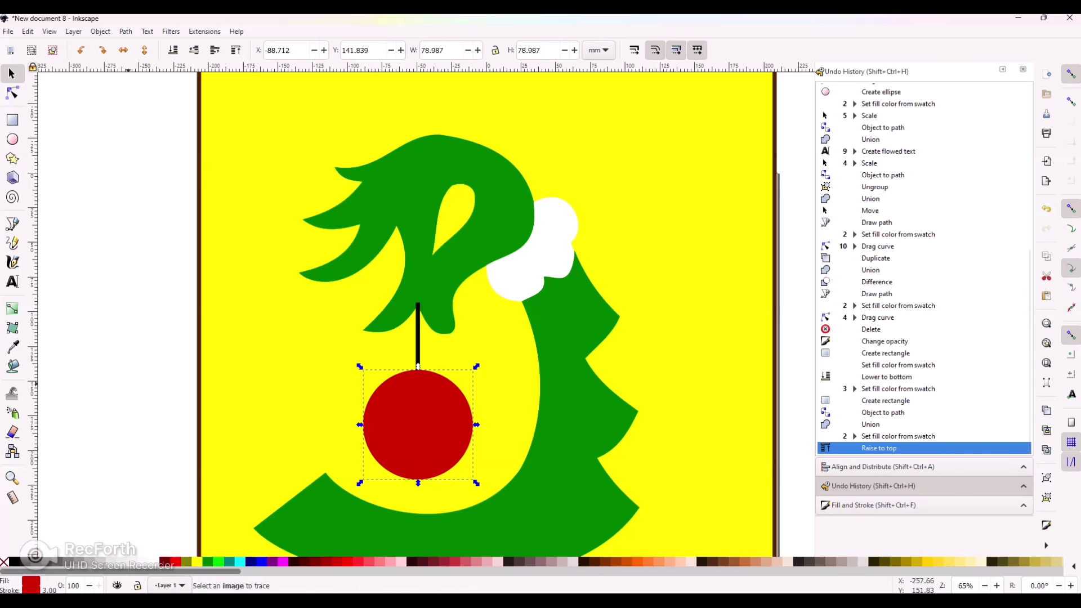
drag(128, 383, 500, 458)
click(235, 50)
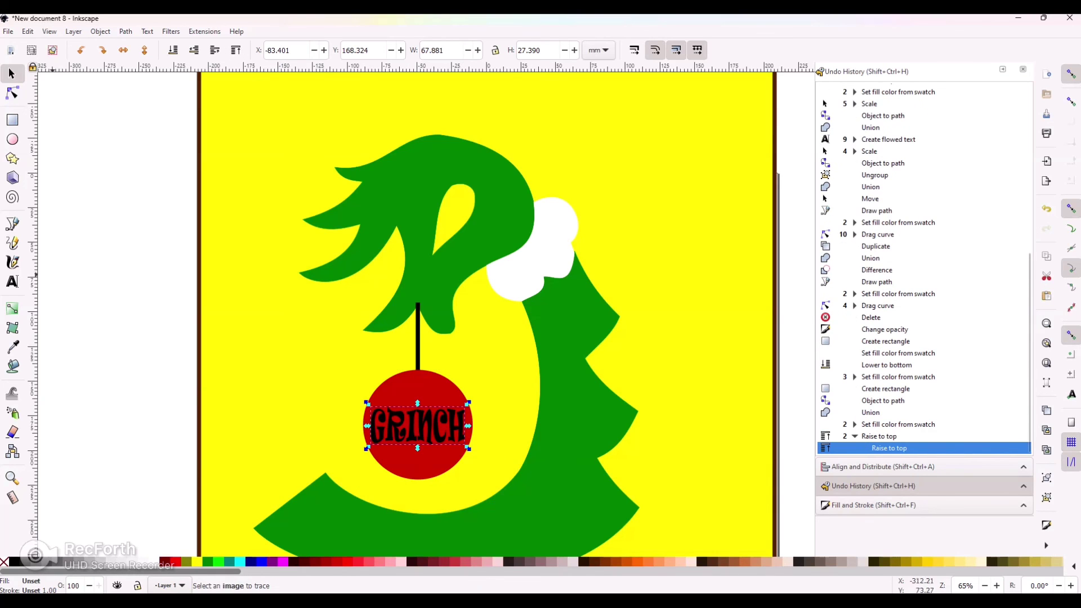
click(138, 254)
Step: Try to ungroup all the artwork shapes inside the yellow rectangle
scroll(447, 314, down, 4)
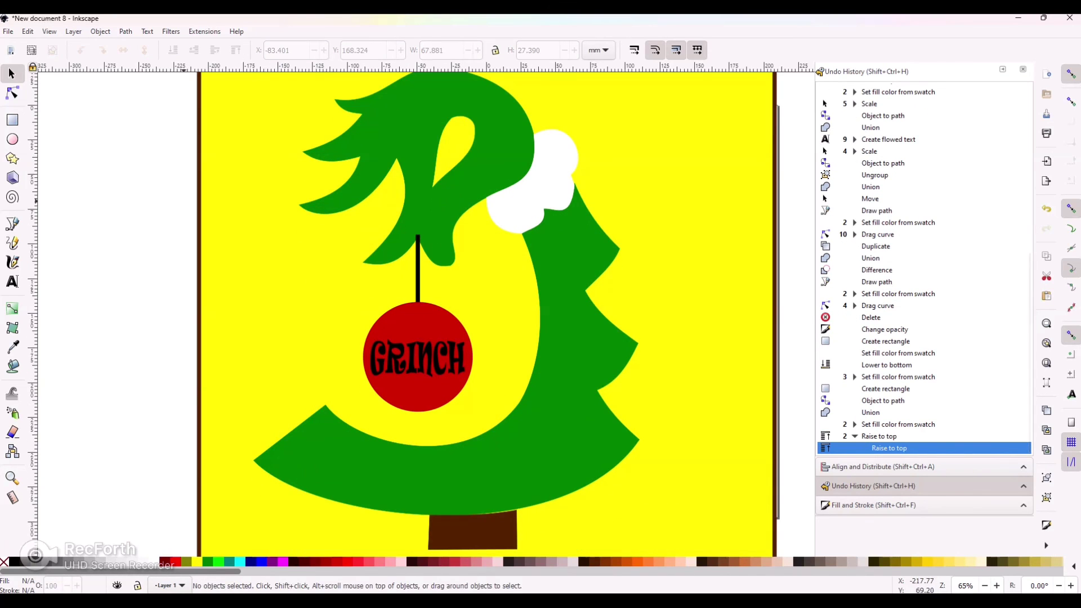
scroll(426, 425, down, 2)
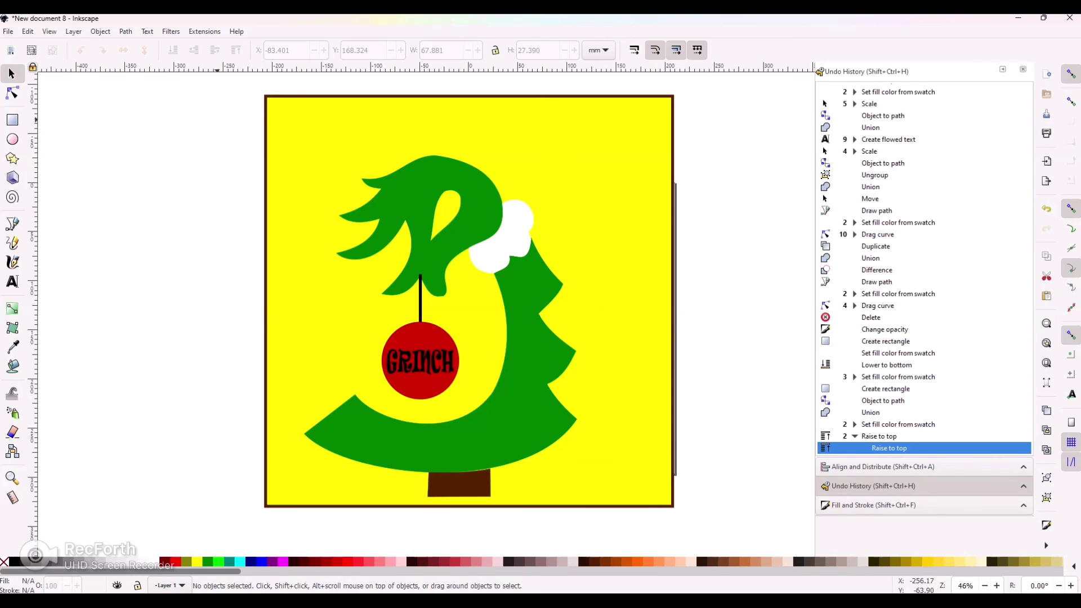
drag(218, 120, 600, 546)
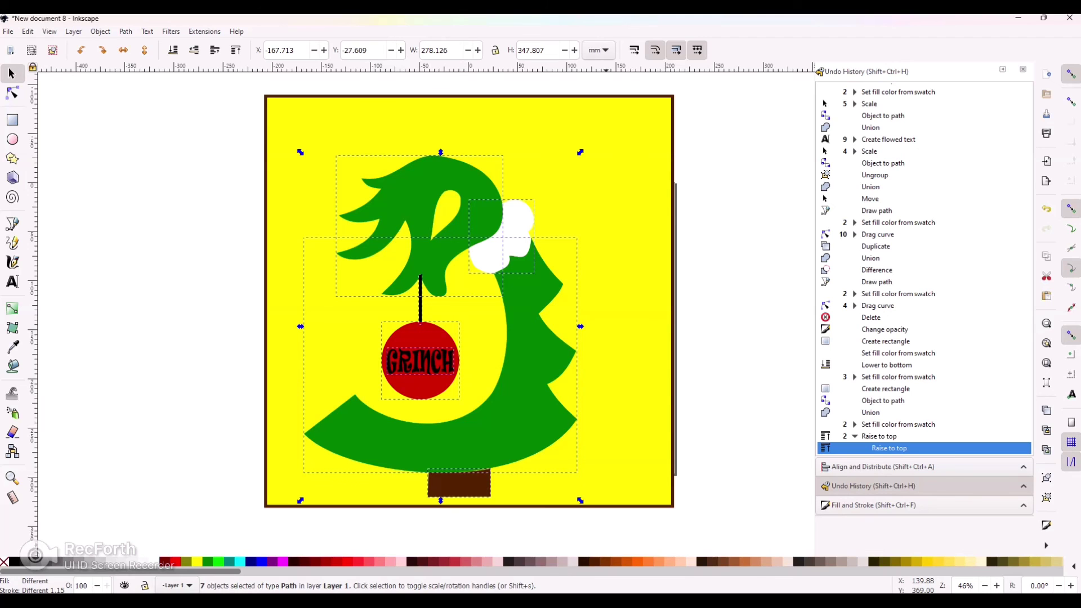
key(ctrl+shift+g)
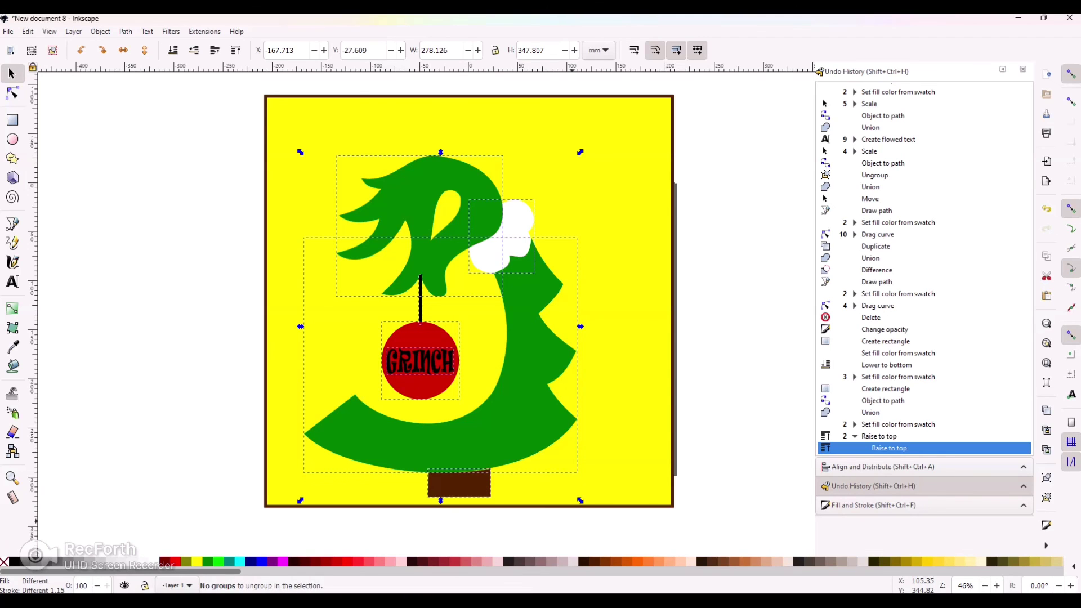
key(Escape)
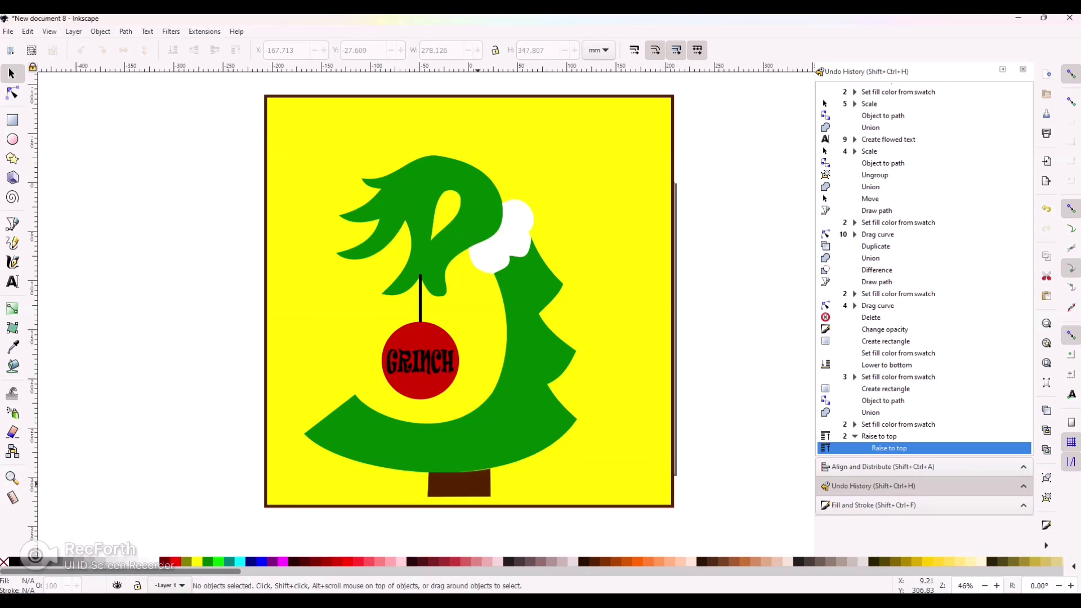
Step: Select the trunk, sleeve, cuff, hand, ornament circle, string and lettering in turn to check each as a separate object
click(477, 483)
click(442, 464)
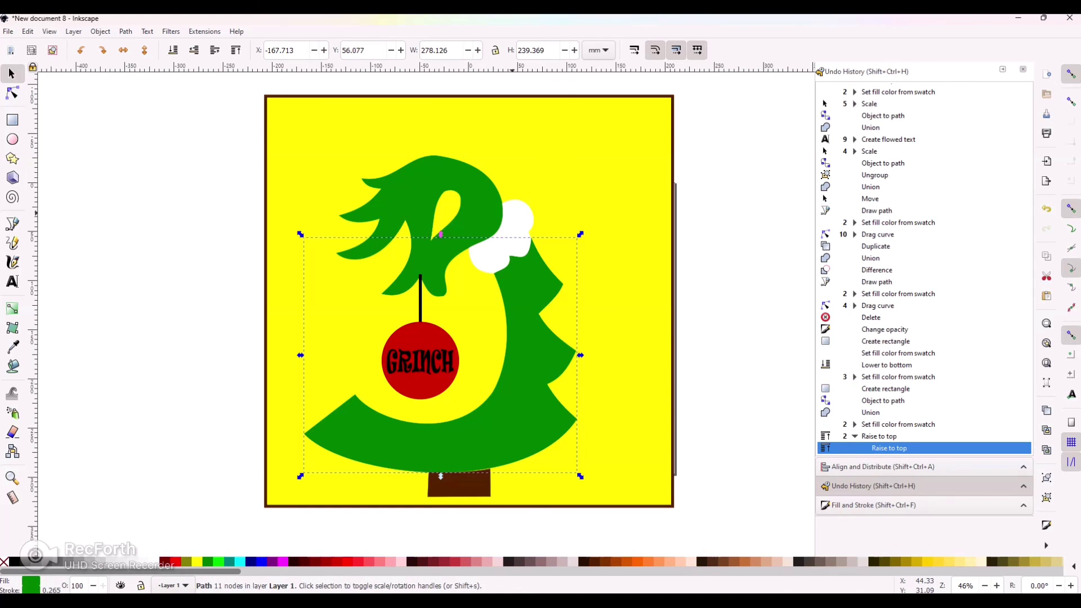
click(514, 211)
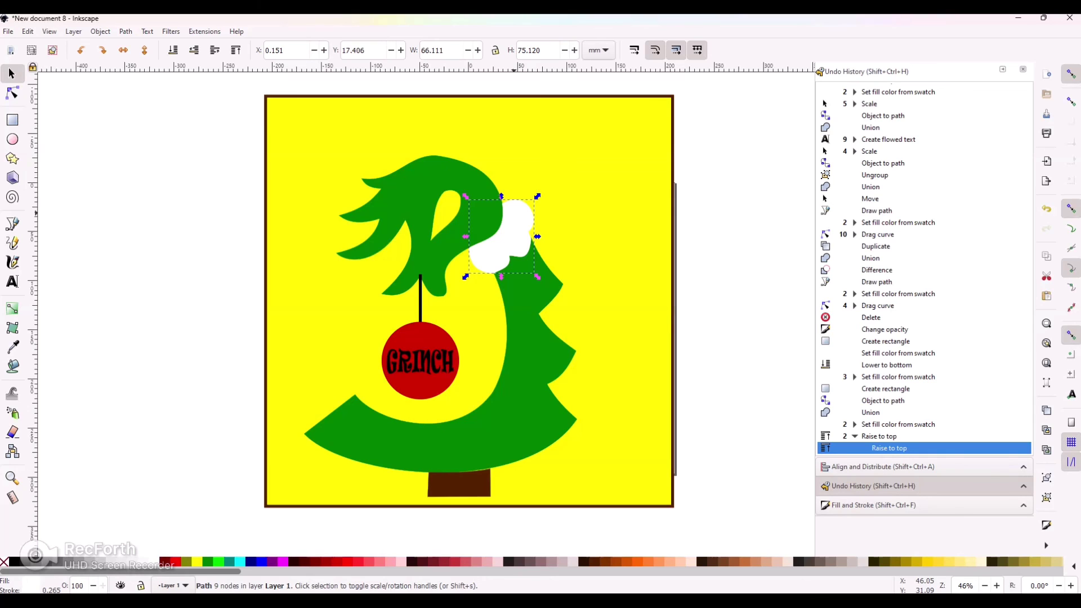
click(458, 160)
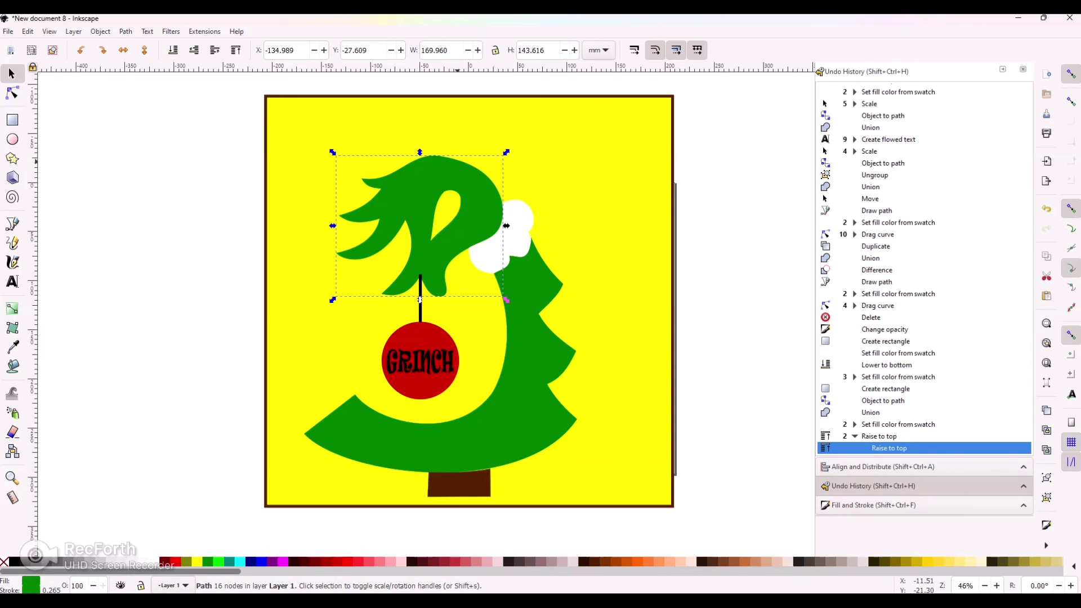
click(420, 325)
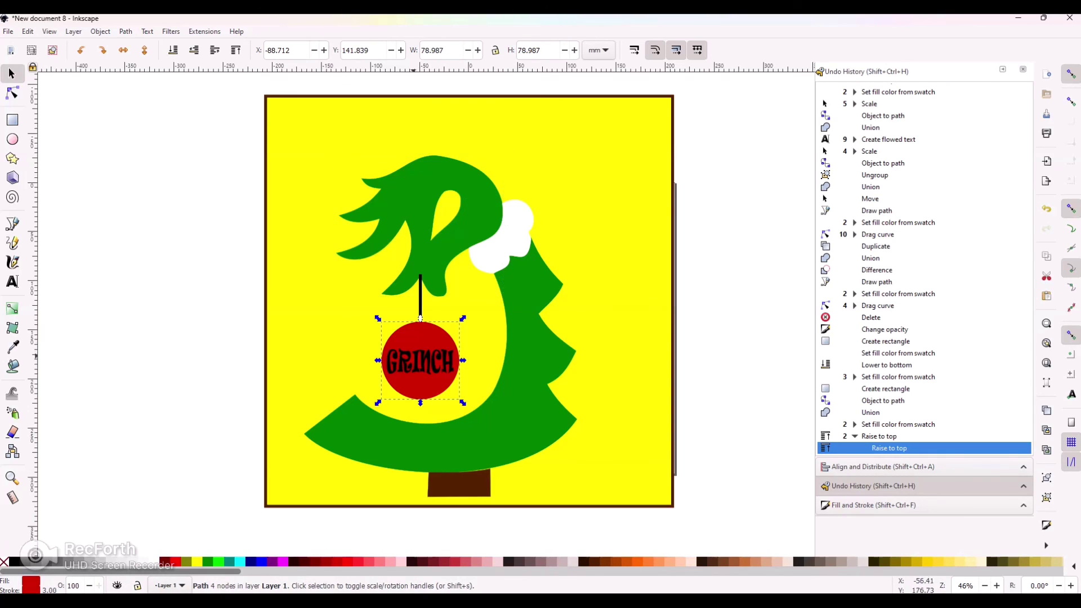
click(421, 290)
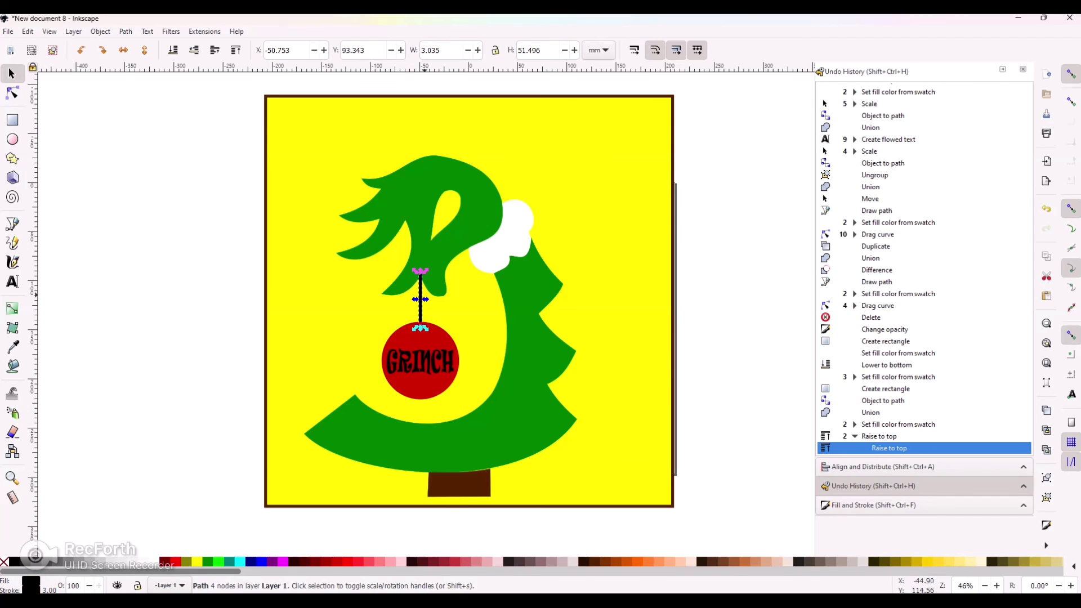
click(443, 358)
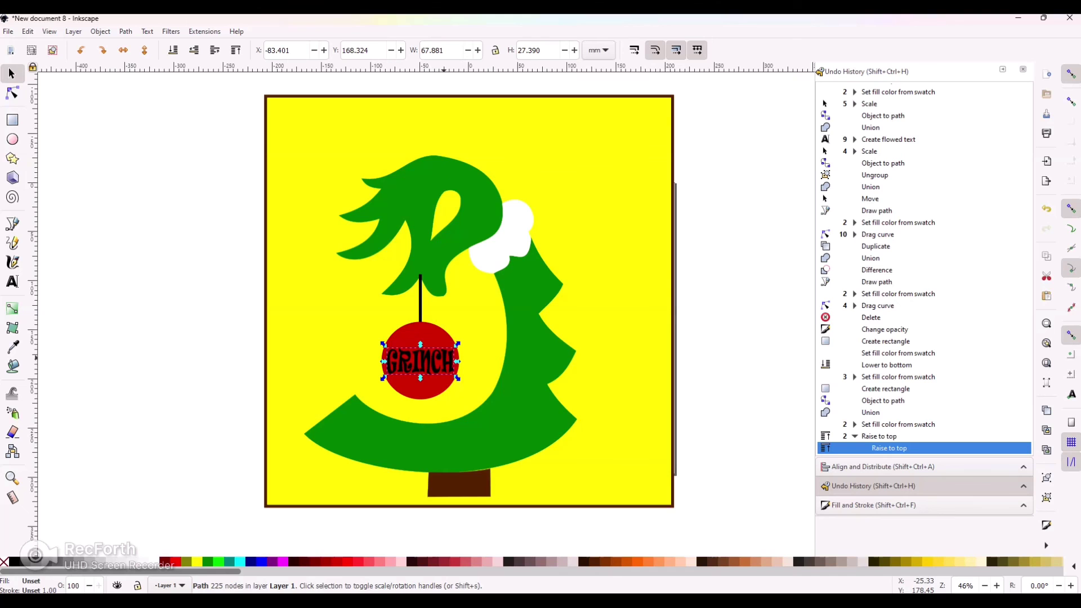
drag(200, 134, 610, 557)
key(Escape)
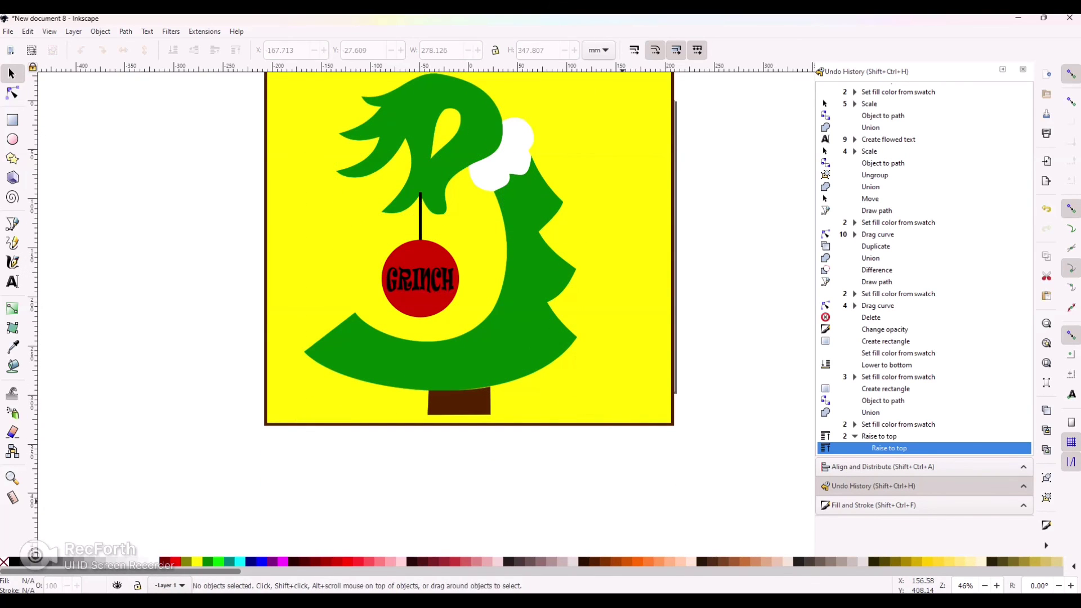
key(minus)
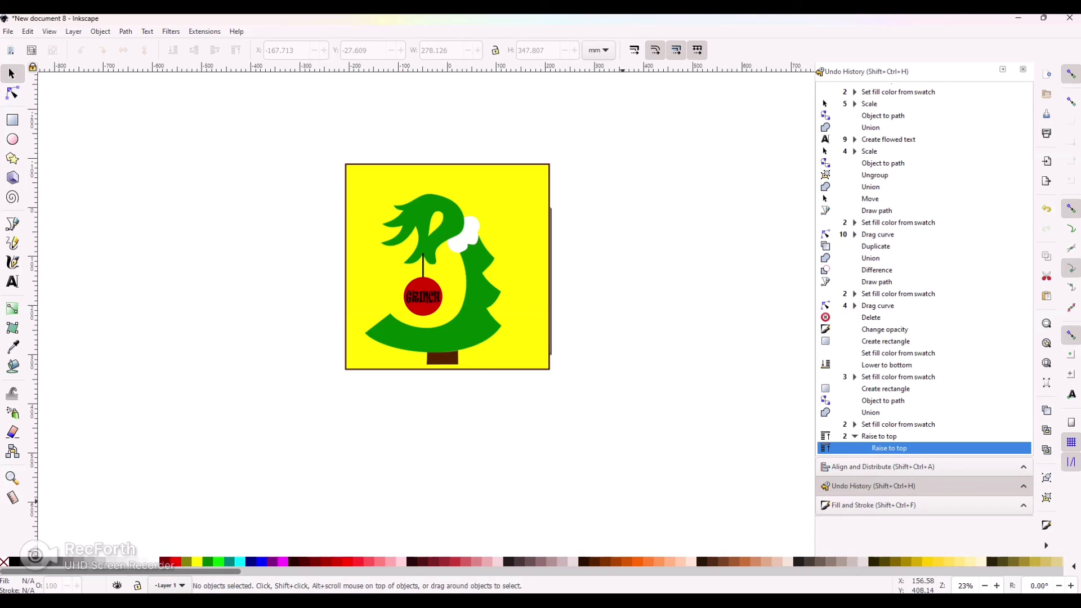
key(plus)
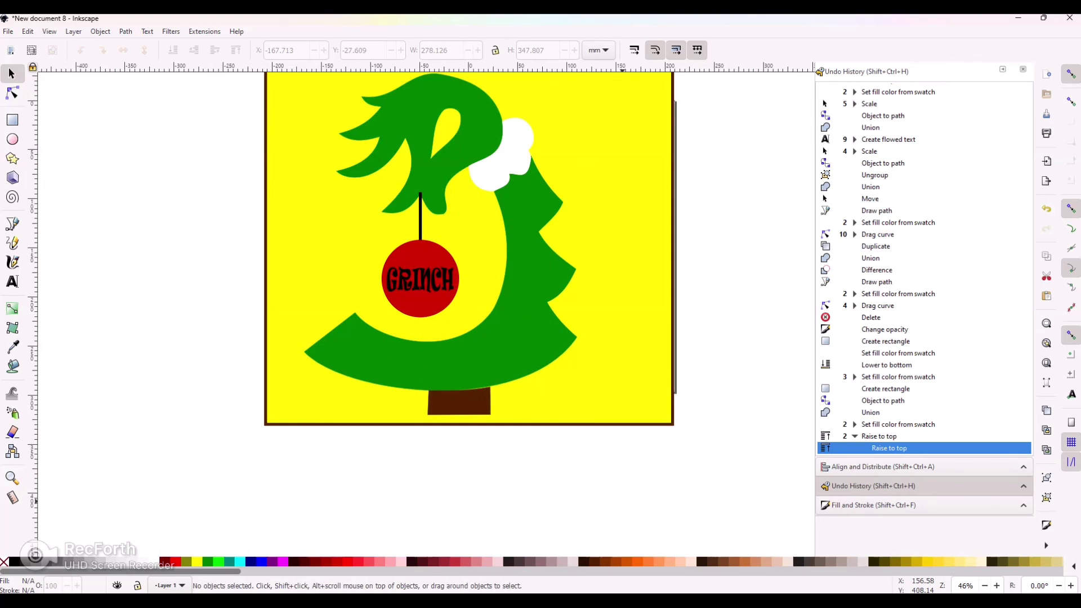
key(plus)
key(plus)
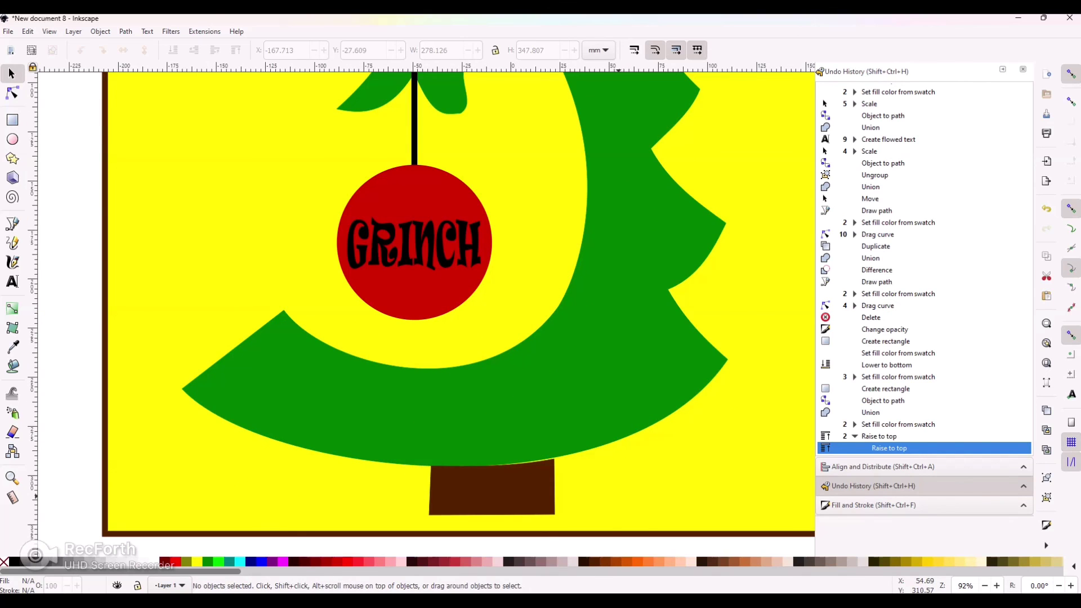
scroll(422, 313, up, 5)
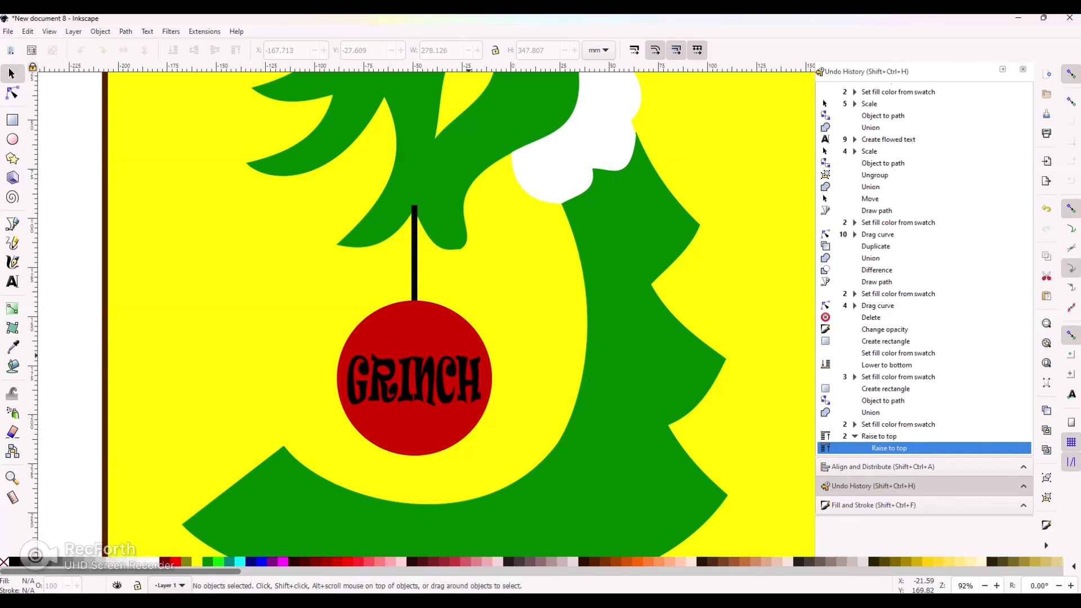
key(minus)
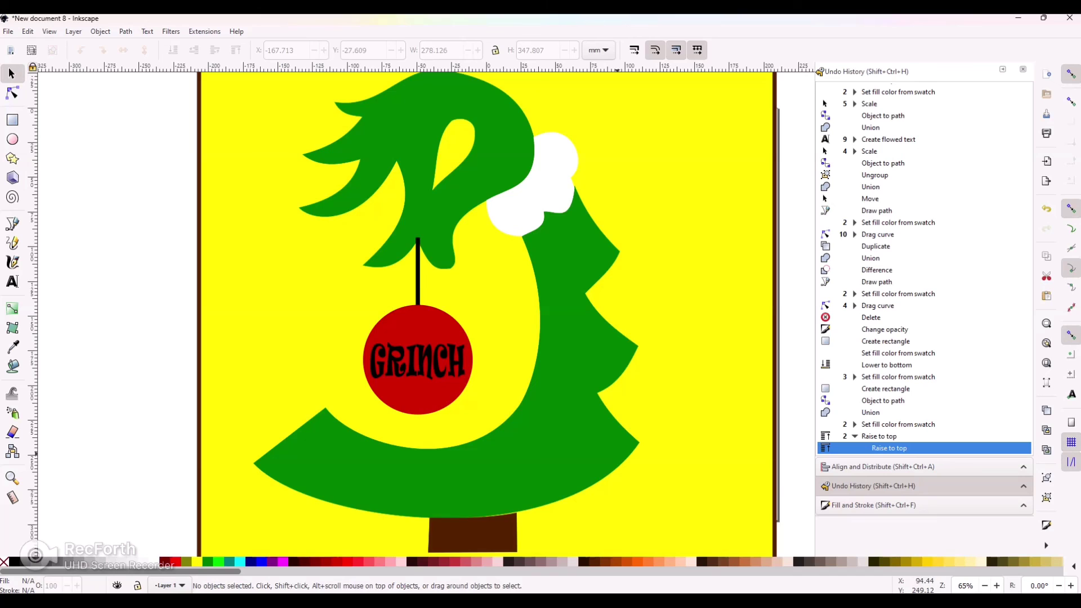